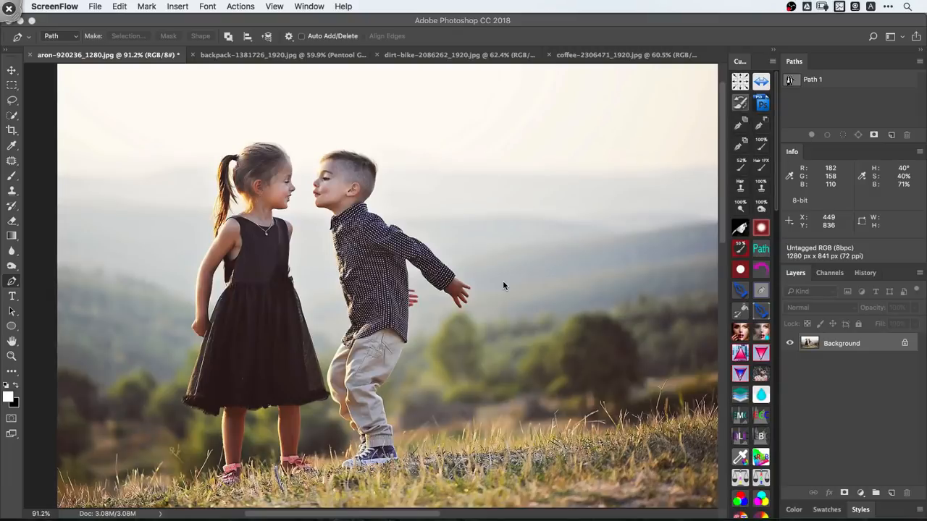
click(842, 342)
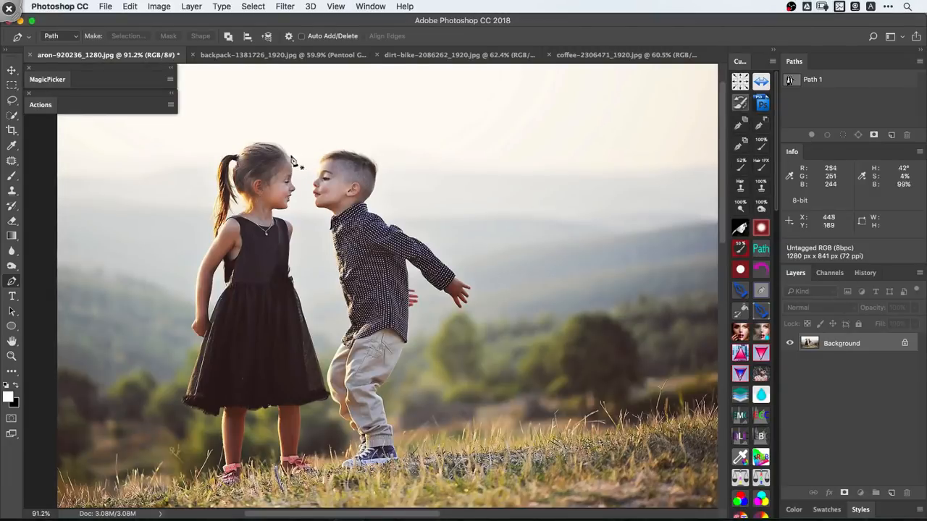
key(super+space)
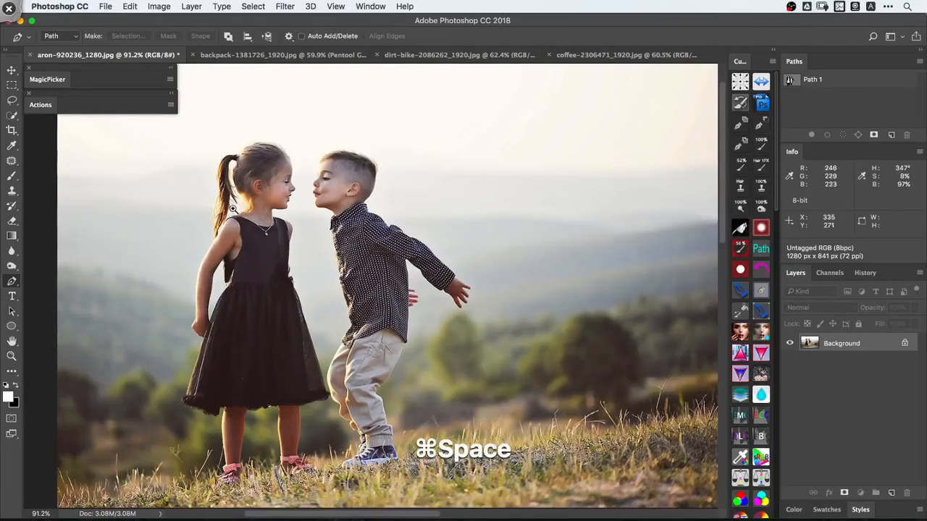
drag(227, 203, 278, 215)
drag(241, 246, 257, 214)
drag(293, 246, 261, 237)
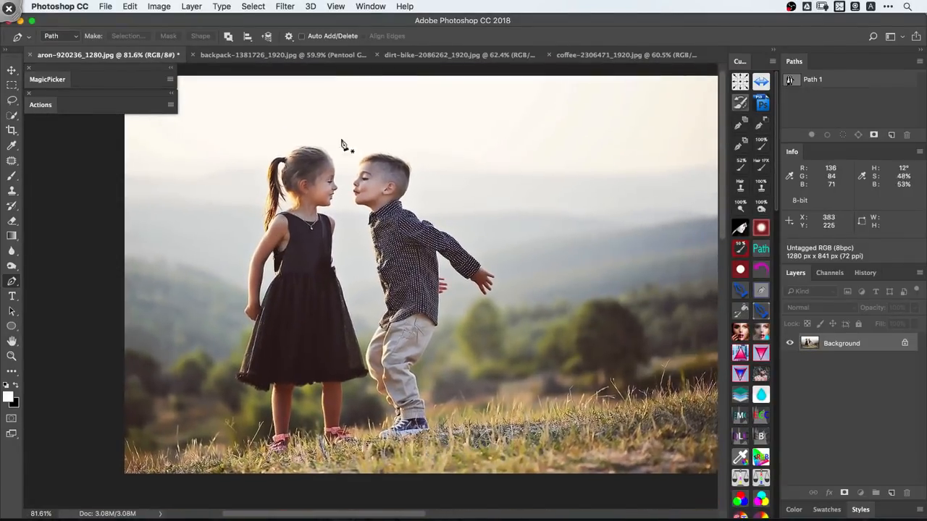
key(super+z)
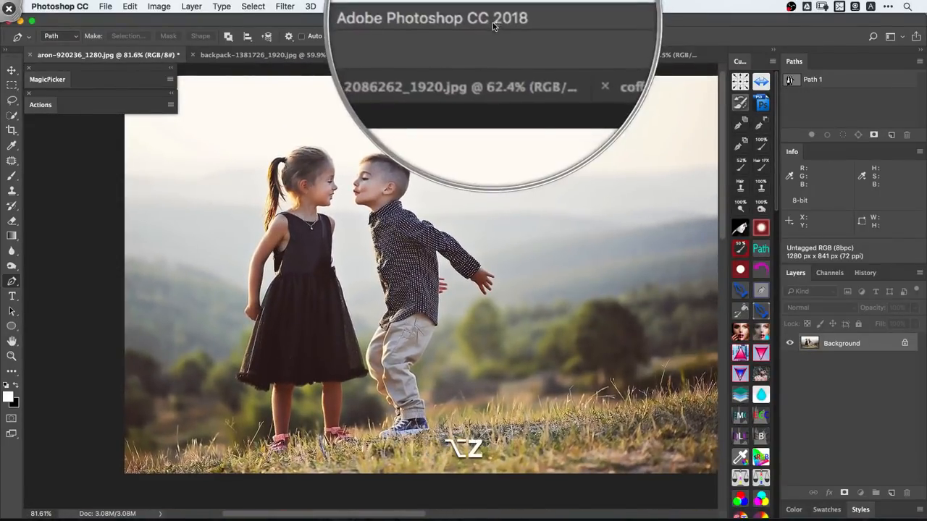
- Choose Cyan as the pen path color and check the path thickness choices in the Path Options
click(288, 36)
click(312, 81)
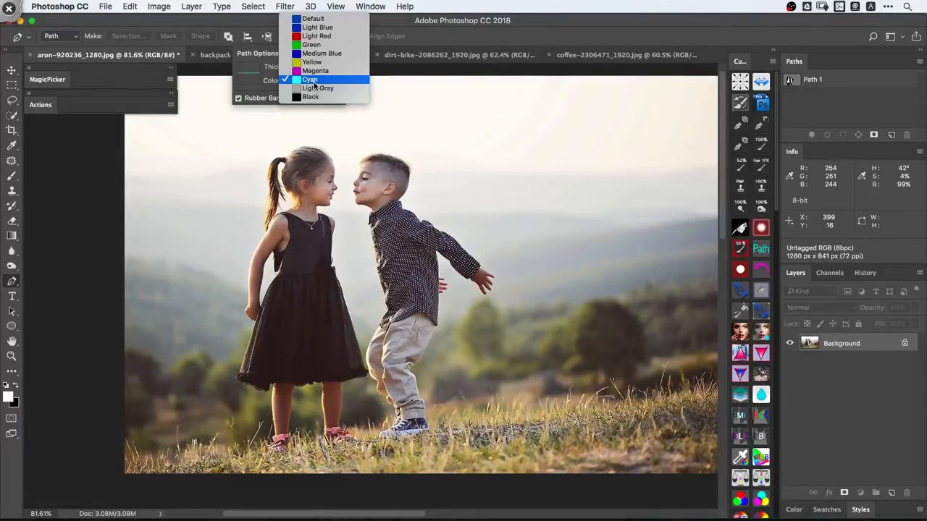
click(313, 83)
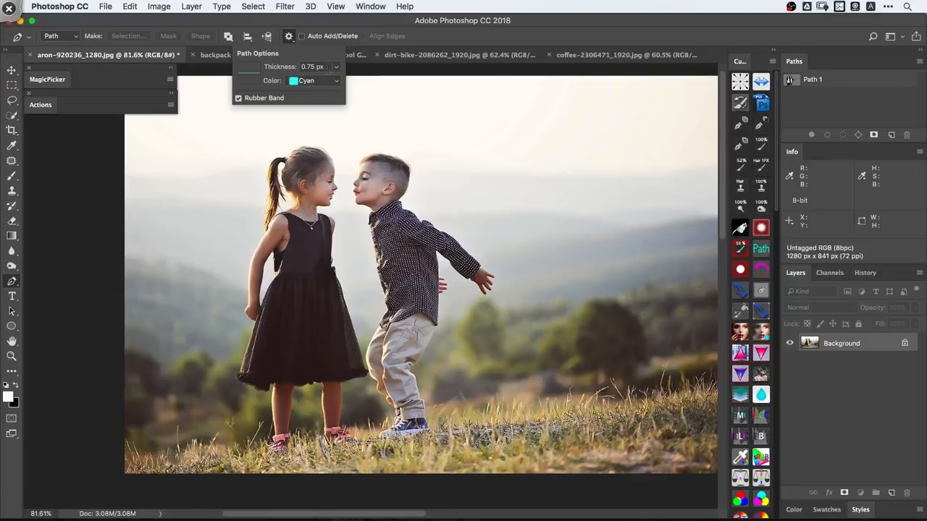
click(337, 68)
click(337, 68)
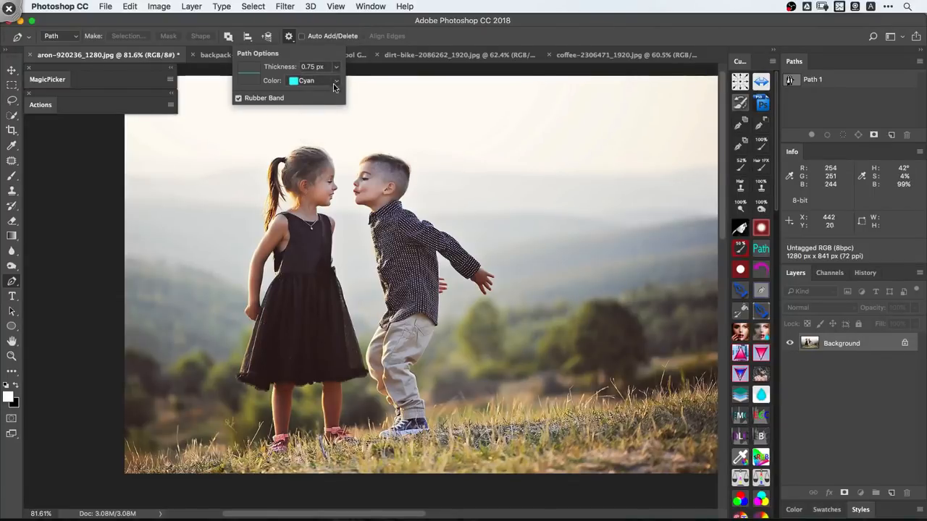
click(337, 68)
click(335, 58)
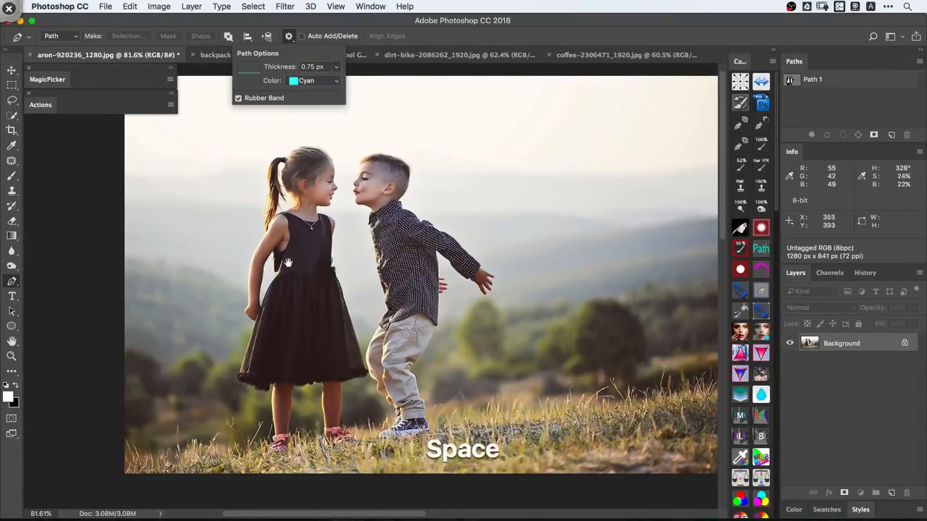
- Trace a path with the Pen tool from the girl's skirt edge around her hand and up the outer arm to the ponytail
key(super+space)
drag(249, 324, 315, 373)
click(330, 311)
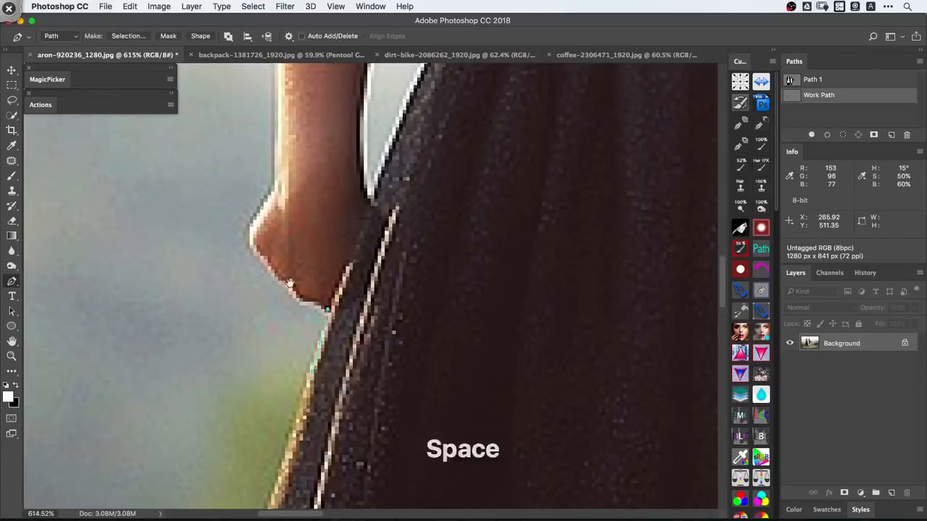
drag(268, 265, 301, 330)
click(312, 255)
drag(317, 162, 321, 323)
scroll(321, 323, down, 3)
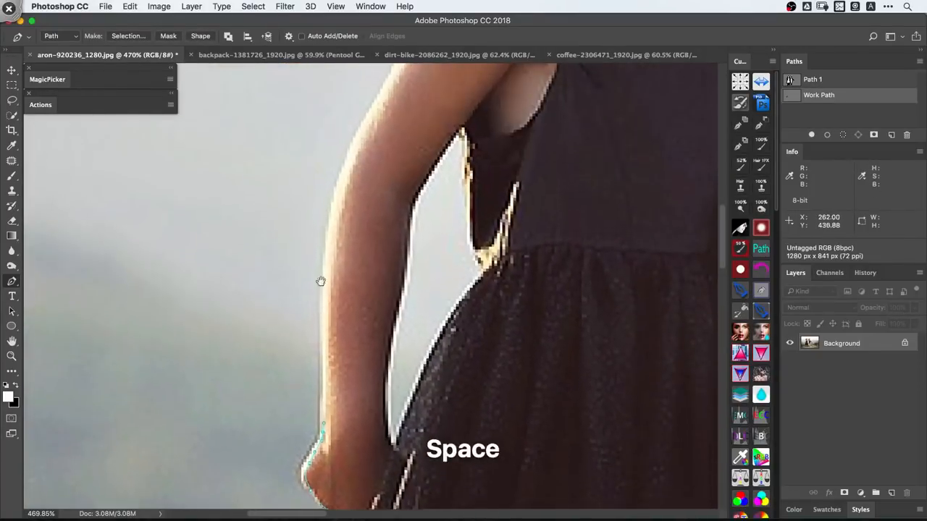
drag(322, 257, 329, 207)
drag(358, 126, 366, 186)
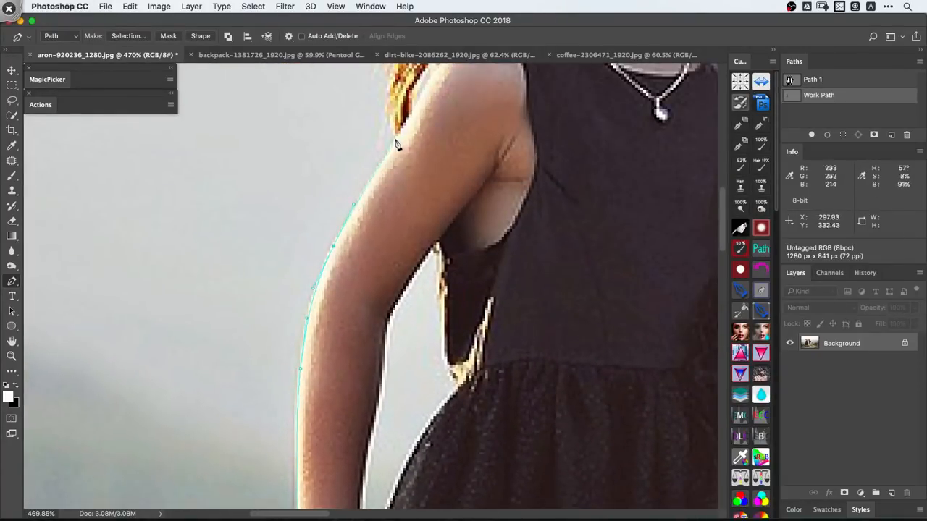
drag(391, 96, 351, 255)
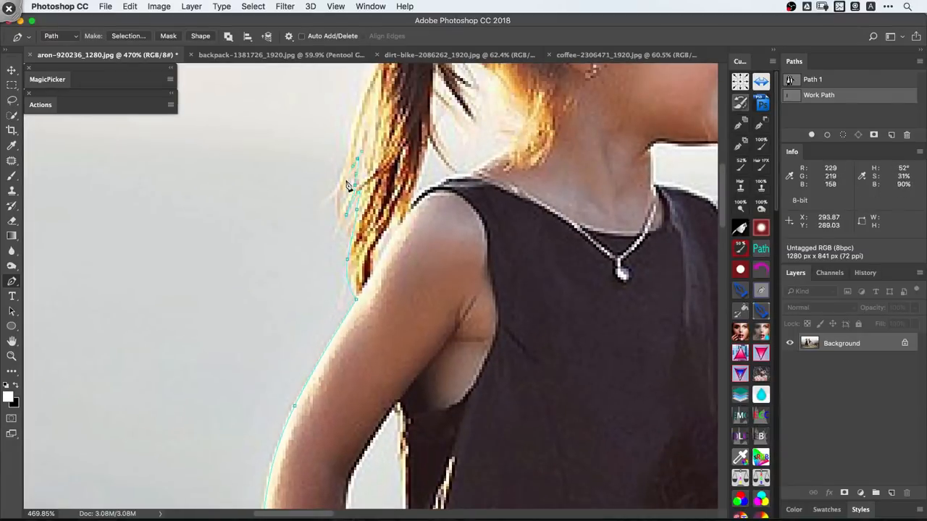
- Continue the path up the outer edge of the girl's ponytail, and remove the whole work path
drag(358, 131, 336, 241)
drag(343, 198, 354, 174)
drag(361, 160, 357, 146)
drag(358, 147, 356, 277)
drag(346, 206, 355, 157)
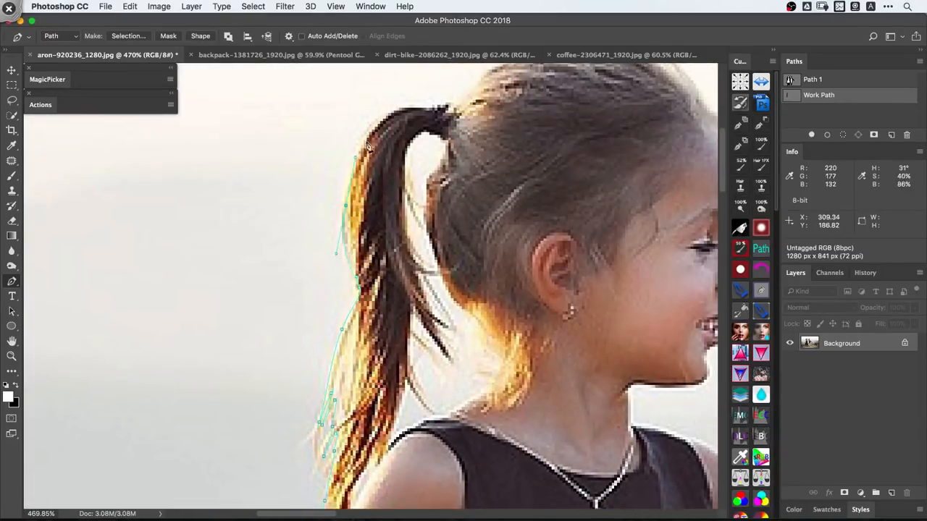
drag(444, 122, 373, 161)
drag(373, 161, 304, 194)
drag(274, 155, 436, 481)
key(super+x)
drag(304, 139, 364, 215)
key(super+x)
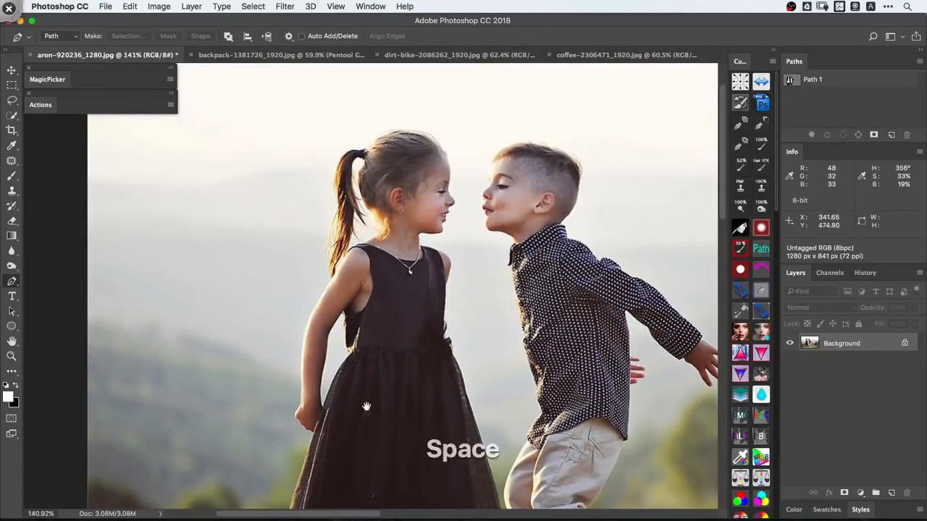
- Trace a path along the skirt's hem from the corner beside the boy's trousers across the girl's nearer leg
drag(366, 405, 403, 250)
drag(472, 250, 548, 285)
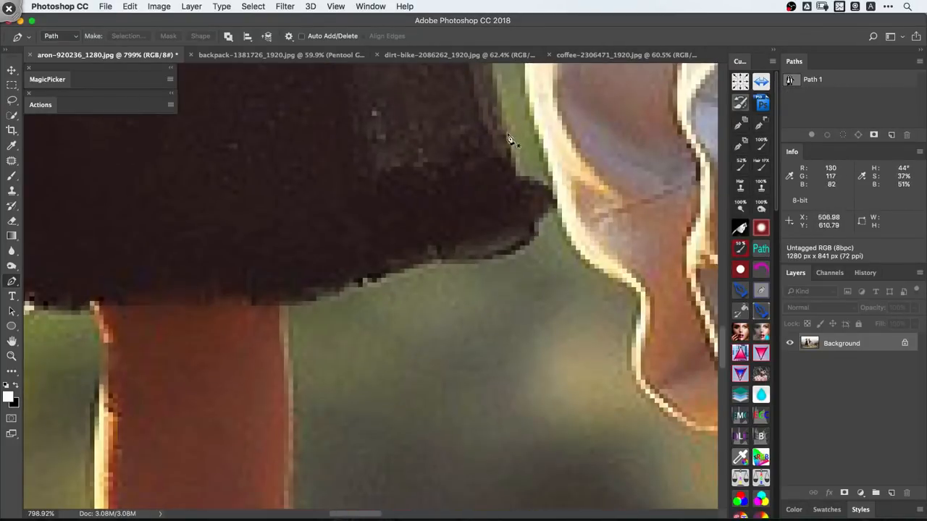
drag(504, 137, 506, 153)
click(473, 258)
click(455, 259)
click(429, 261)
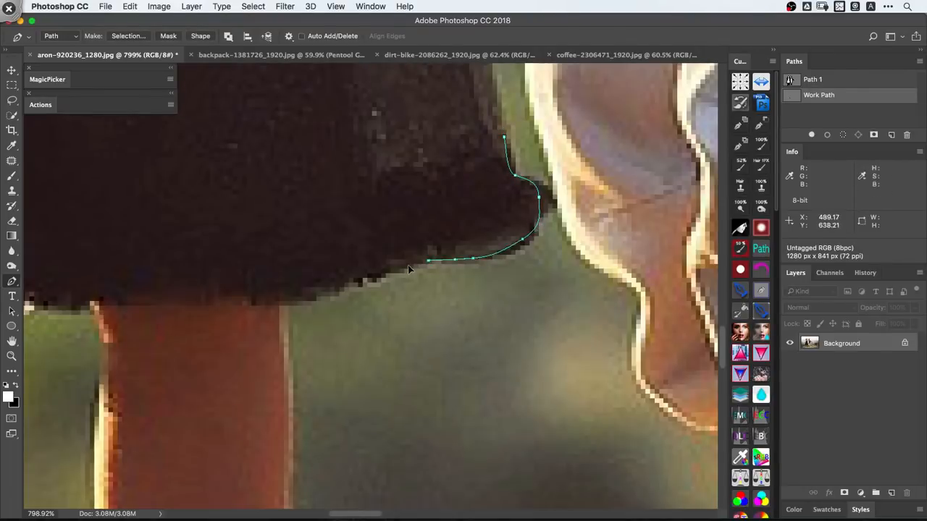
drag(300, 304, 366, 299)
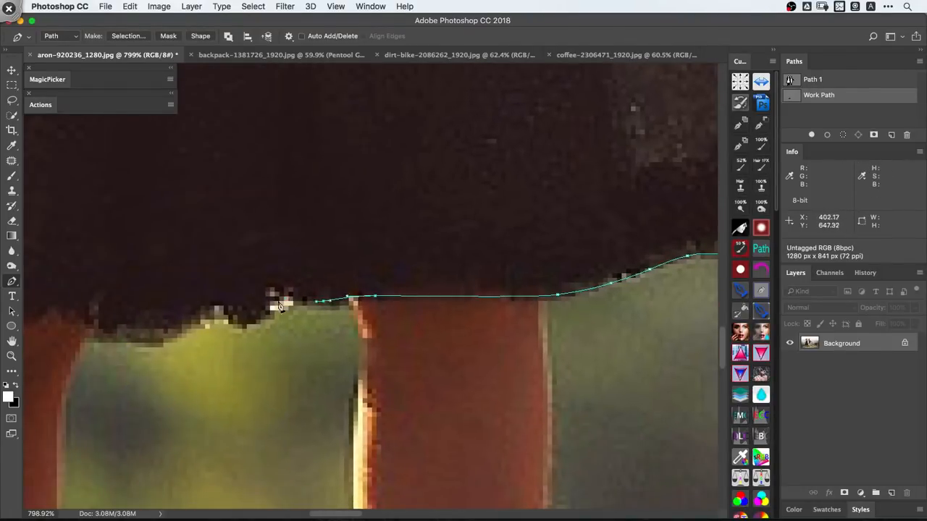
- Extend the hem path to the girl's other leg, and delete the work path
drag(261, 309, 249, 317)
drag(230, 322, 193, 318)
drag(156, 337, 140, 340)
drag(115, 334, 352, 300)
drag(326, 294, 301, 293)
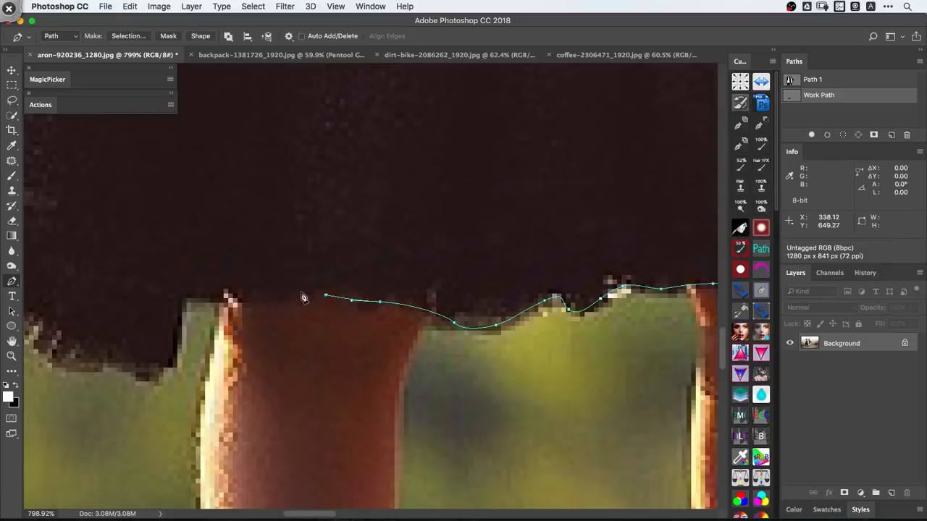
mouse_move(367, 290)
mouse_down()
mouse_move(281, 247)
mouse_move(375, 280)
mouse_up()
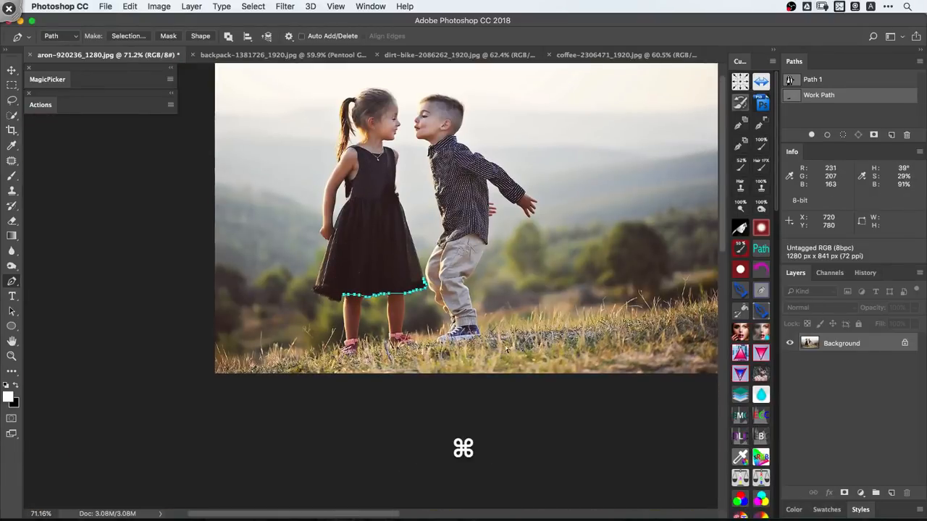
key(BackSpace)
- Duplicate the Background layer, set the duplicate's blend mode to Screen, and hide it
super+click(518, 218)
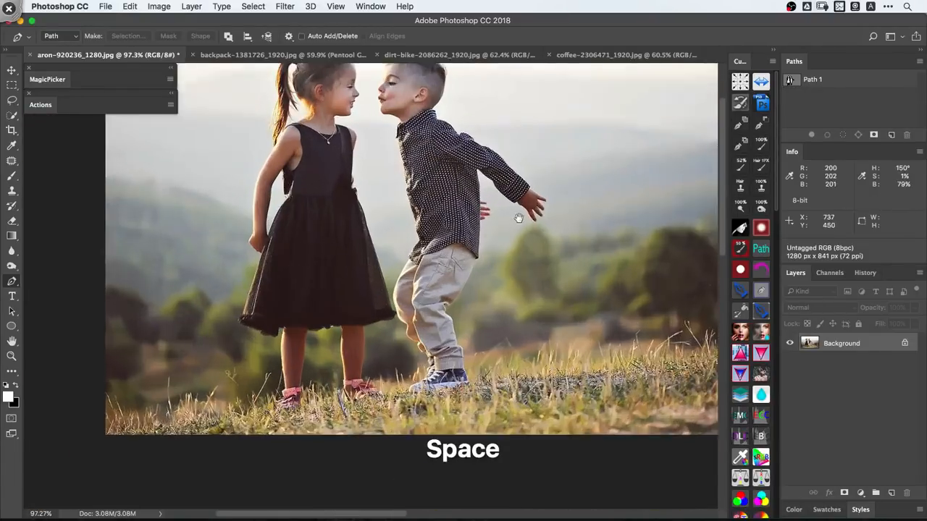
key(super+0)
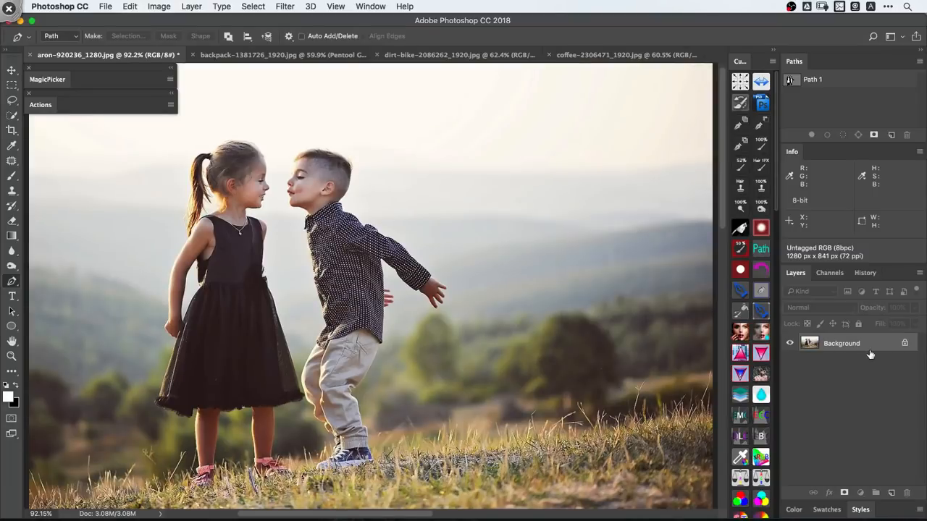
key(super+j)
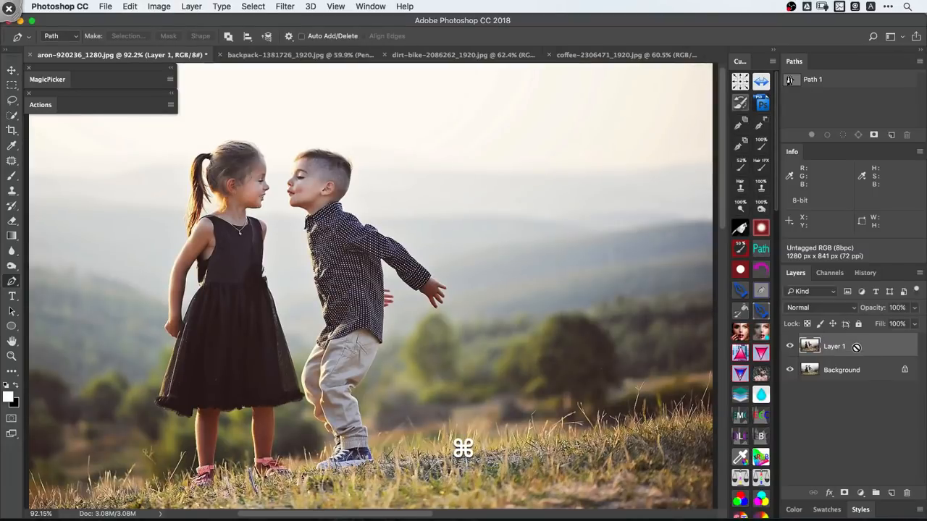
click(822, 309)
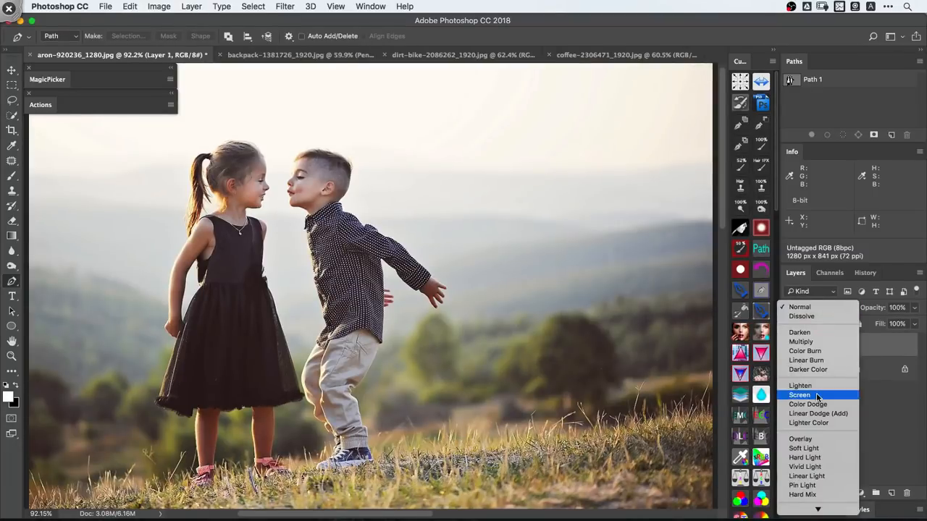
click(820, 395)
click(790, 347)
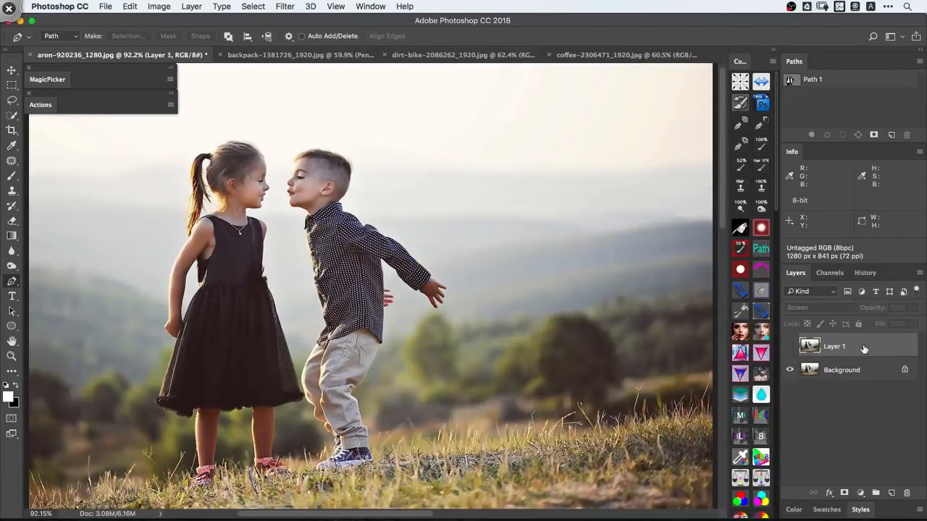
- Duplicate the hidden Screen layer, show the copy, and set it to Subtract at 45% opacity
key(super+j)
click(790, 346)
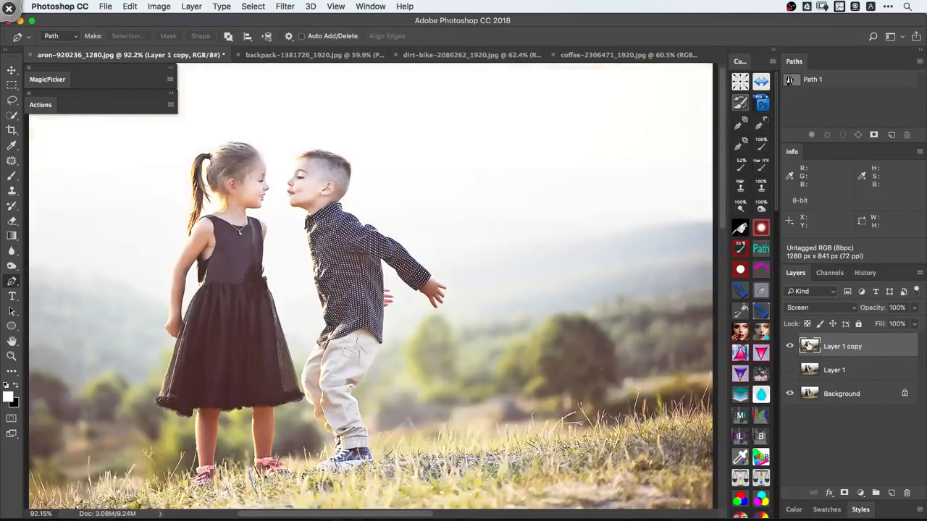
click(825, 308)
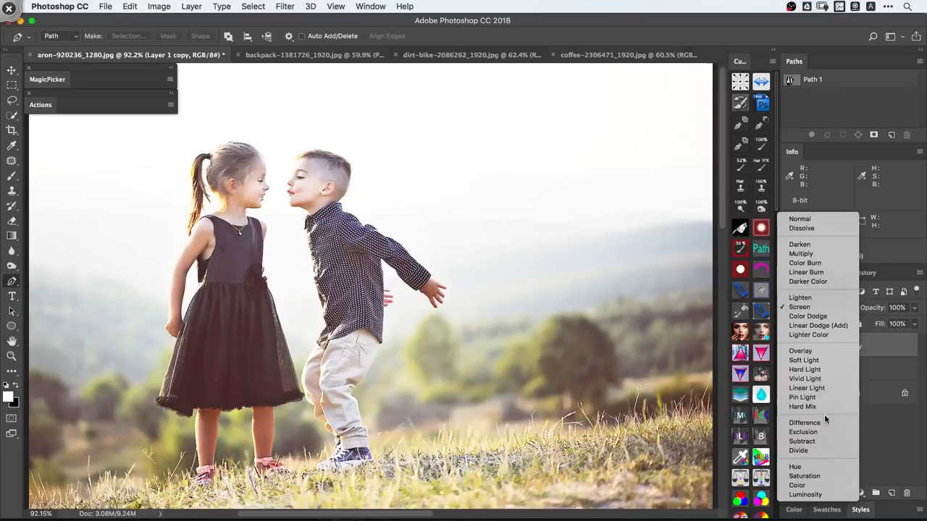
click(812, 442)
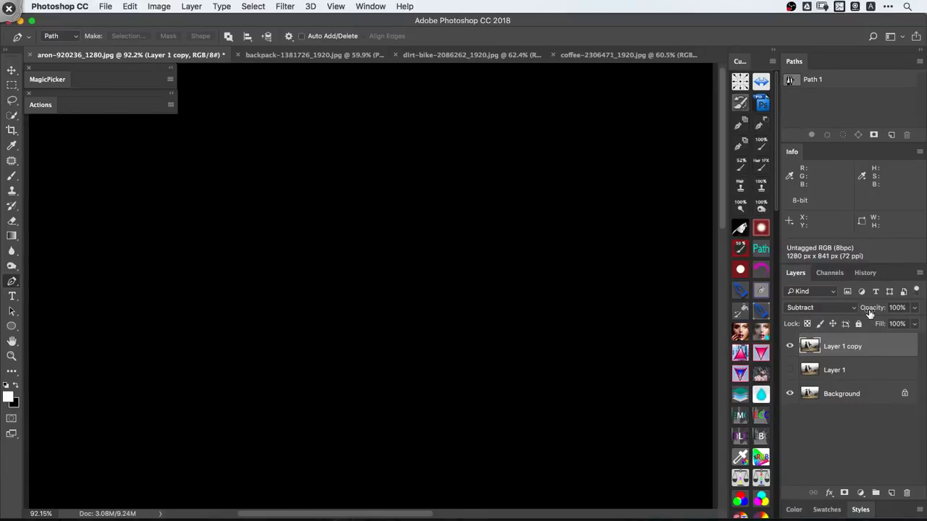
drag(859, 309, 836, 310)
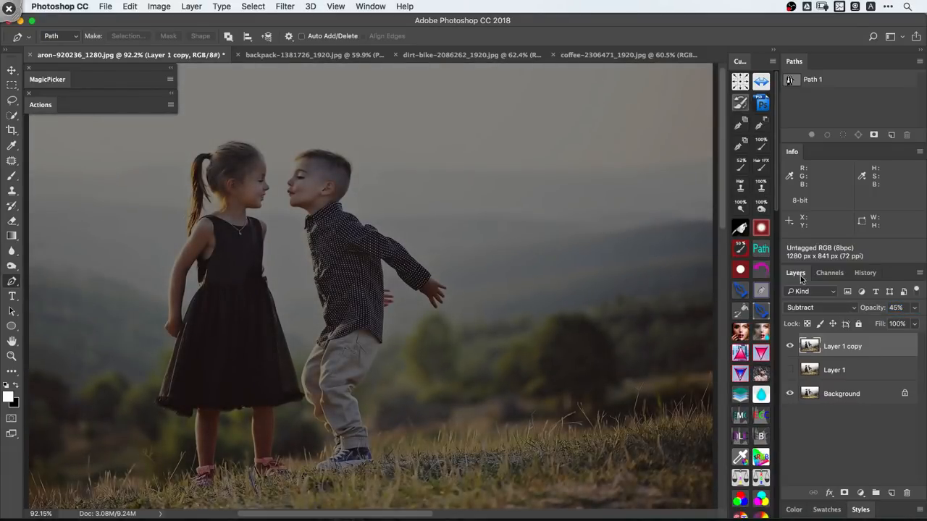
- Start a Pen tool path on the skirt edge just below the girl's hand and trace around the hand to the wrist
drag(300, 210, 459, 213)
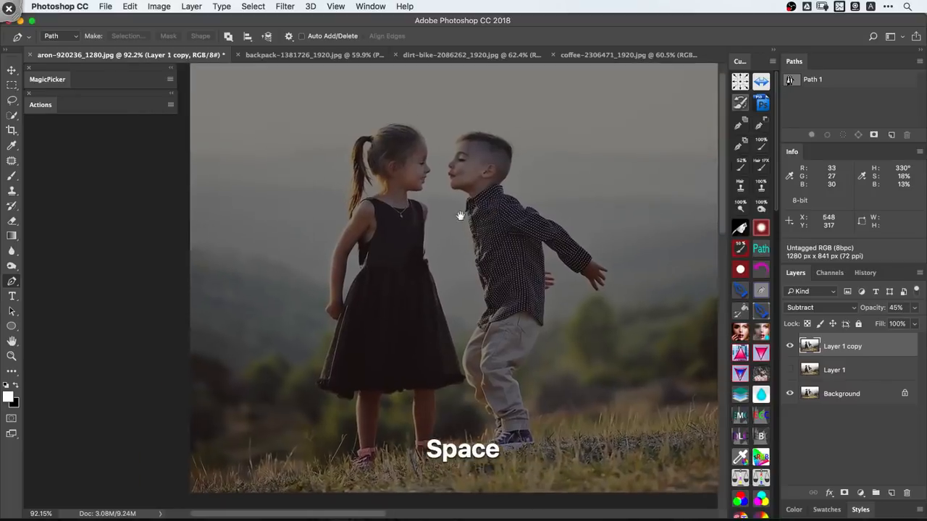
drag(356, 309, 386, 310)
drag(327, 360, 354, 357)
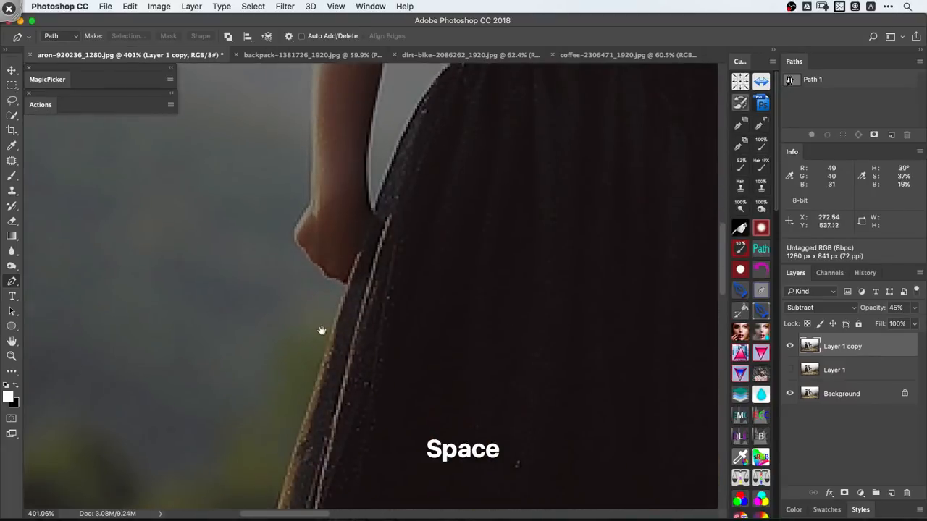
drag(321, 331, 349, 338)
drag(323, 364, 328, 339)
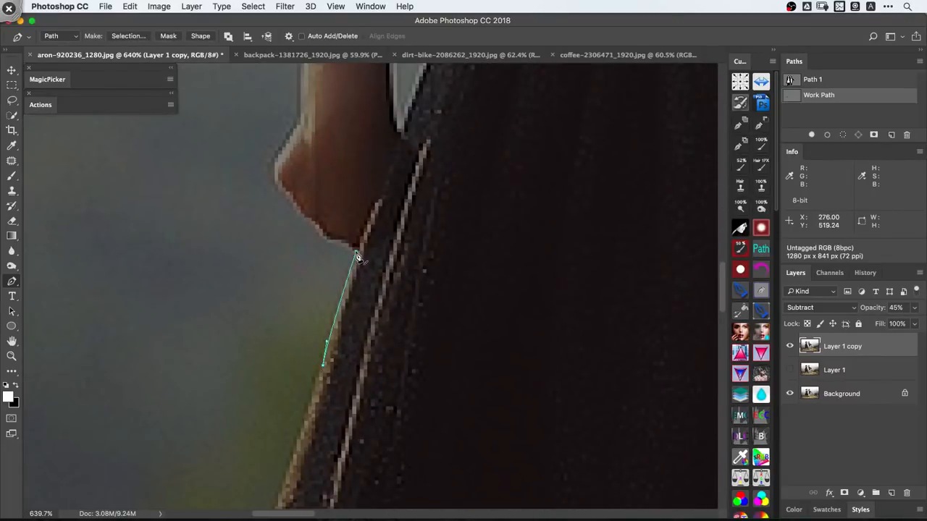
drag(344, 244, 364, 330)
drag(337, 315, 326, 306)
drag(308, 280, 307, 228)
- Continue the path up the girl's outer arm to the ponytail tip, and hide the Subtract layer
drag(318, 238, 319, 361)
drag(322, 294, 323, 264)
drag(323, 279, 331, 422)
drag(333, 256, 305, 326)
key(space)
key(super+z)
key(space)
key(super+comma)
key(space)
- Trace the path around the loose strands at the ponytail's lower end, and show the Subtract layer again
key(space)
drag(374, 215, 340, 267)
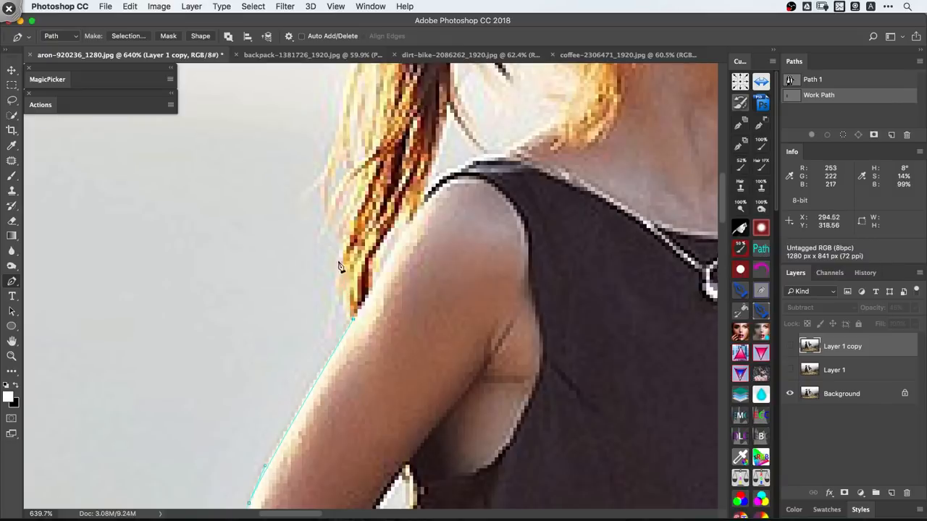
key(space)
drag(335, 216, 326, 292)
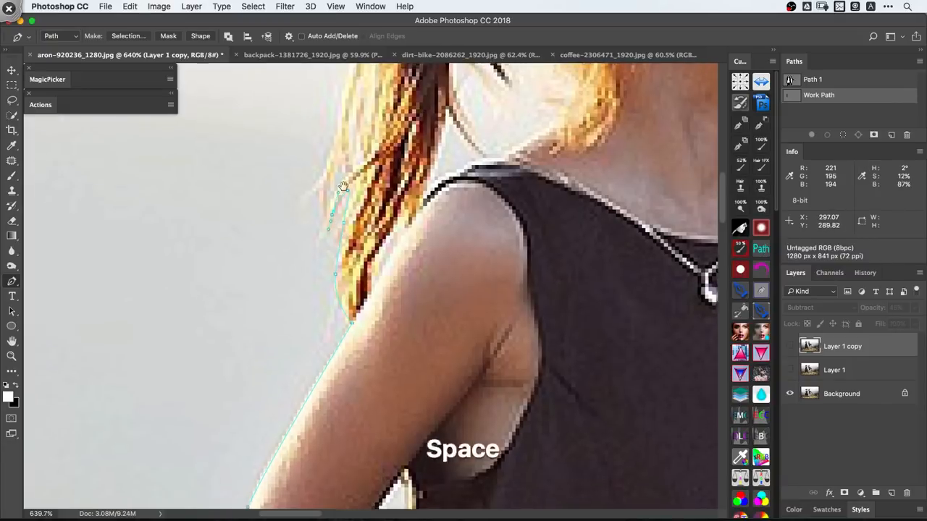
- Continue the path up the ponytail's outer edge and over its top to the hair tie
key(space)
drag(338, 181, 332, 226)
key(super+comma)
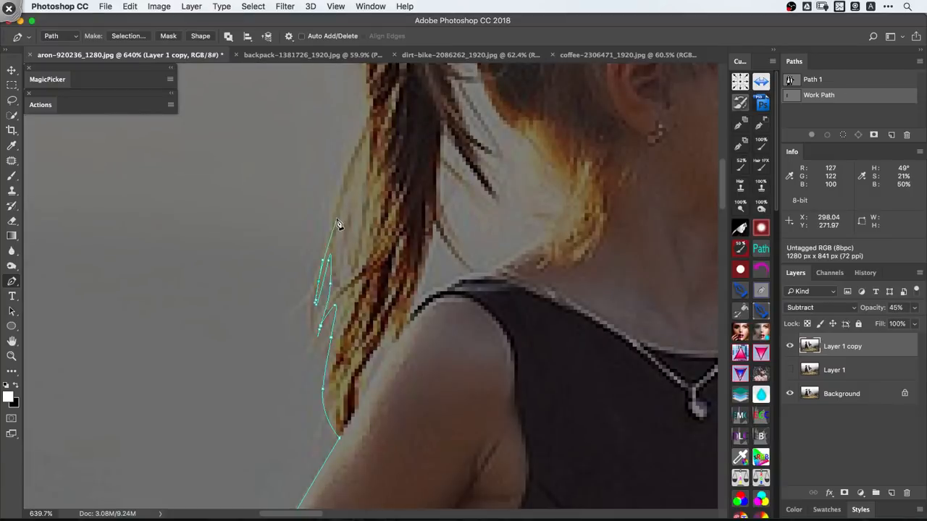
key(space)
drag(341, 181, 341, 224)
key(space)
drag(341, 137, 352, 272)
key(space)
drag(343, 225, 335, 267)
drag(370, 204, 388, 189)
drag(417, 187, 441, 191)
- Continue the path from the hair tie over the crown of the girl's head toward her forehead
key(space)
drag(592, 109, 475, 186)
drag(583, 223, 620, 244)
- Continue the path down the girl's forehead and around her nose, lips and chin to the neck
key(space)
drag(639, 287, 345, 179)
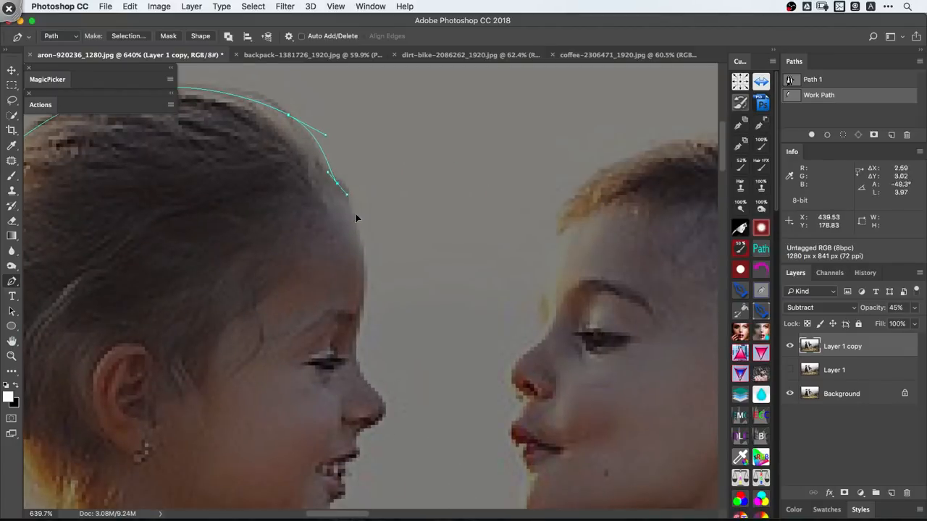
drag(360, 237, 362, 263)
drag(352, 345, 352, 348)
key(space)
drag(356, 367, 356, 217)
key(super+space)
drag(340, 226, 338, 237)
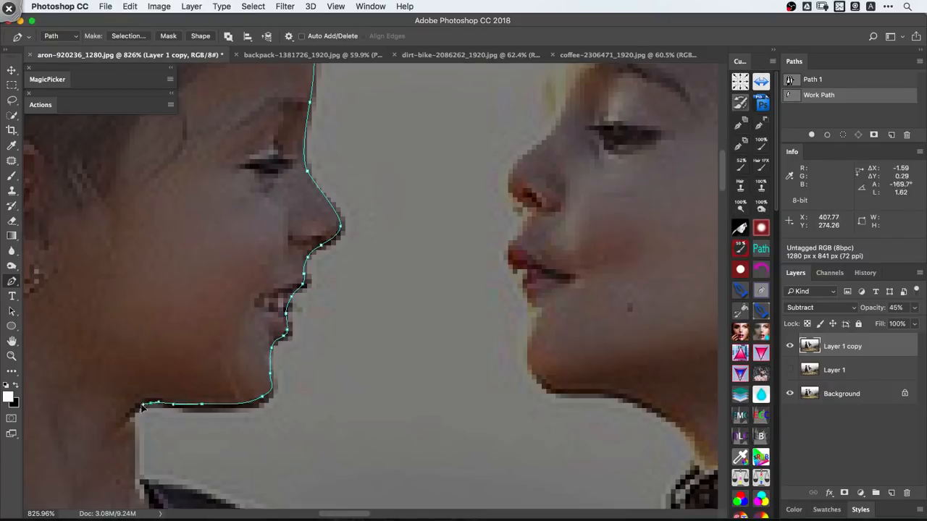
- Continue the path down the girl's neck and over her front shoulder to the upper arm
key(space)
drag(196, 499, 331, 181)
drag(391, 194, 430, 206)
drag(464, 257, 457, 288)
key(space)
drag(435, 299, 404, 170)
- Hide the Subtract layer, extend the path down the upper arm to the dress edge, and show the layer again
key(shift+super+a)
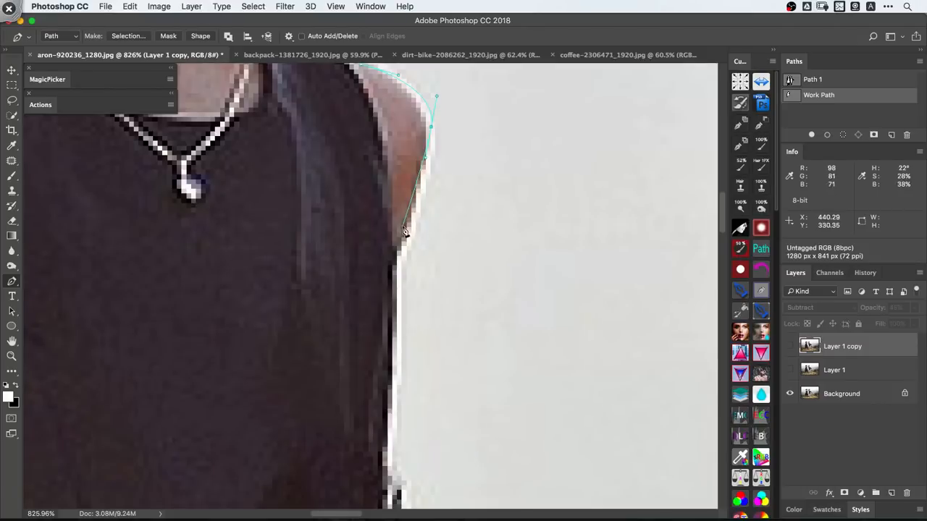
drag(402, 229, 395, 257)
key(shift+super+a)
- Continue the path down the front side of the dress bodice toward the waist
key(super+space)
key(space)
drag(393, 298, 375, 217)
key(super+space)
drag(375, 219, 396, 226)
drag(378, 229, 377, 254)
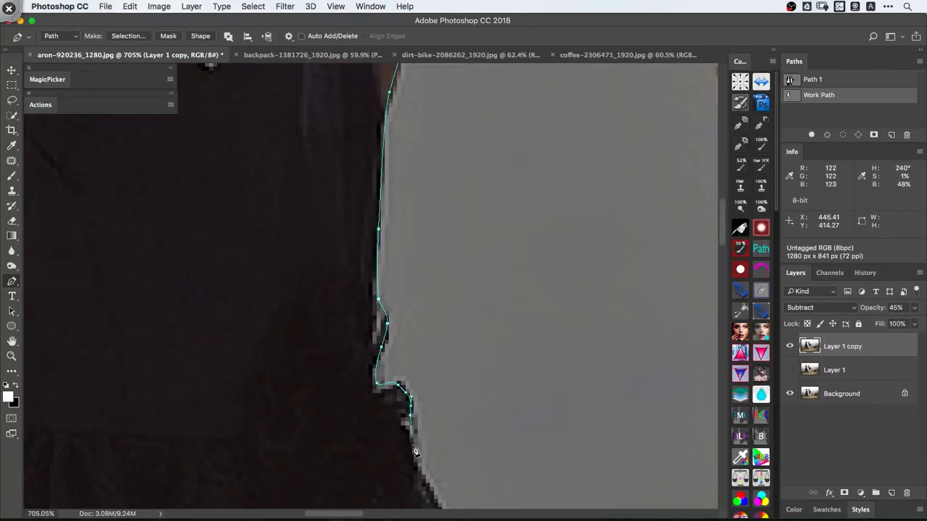
- Continue the path past the waist bow and down the upper front edge of the skirt
key(space)
drag(415, 451, 347, 265)
key(space)
drag(385, 375, 401, 406)
key(space)
drag(404, 422, 303, 149)
drag(349, 288, 366, 341)
- Continue the path down the lower skirt edge, around the hem's front corner and along the hem to the leg
key(super+space)
drag(391, 337, 373, 362)
key(space)
drag(391, 433, 385, 330)
key(super+space)
drag(432, 431, 432, 437)
key(space)
drag(432, 437, 537, 262)
- Continue the path down the front edge of the girl's leg nearer the boy toward the ankle
key(space)
drag(380, 427, 413, 228)
drag(406, 275, 399, 328)
key(space)
drag(391, 383, 389, 270)
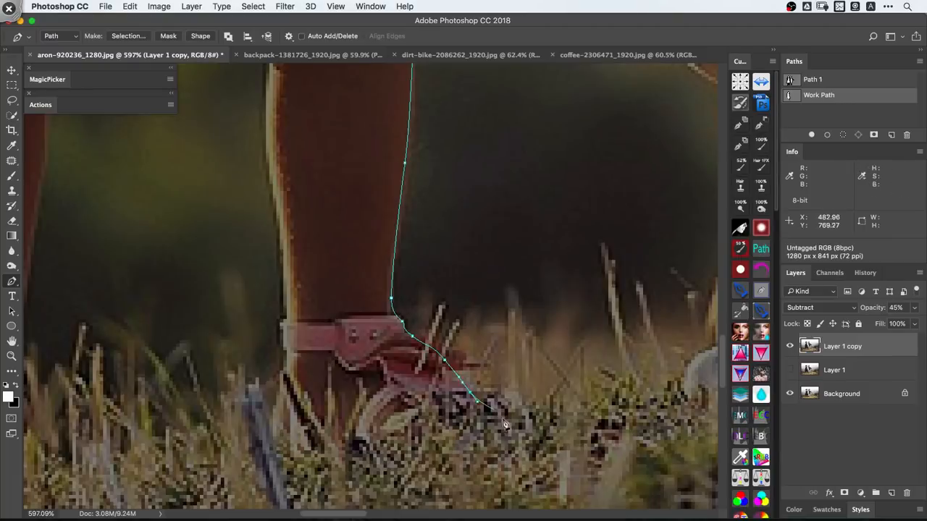
- Trace the path under the front sandal and back up the rear edge of that leg to the hem
drag(448, 450, 416, 448)
drag(287, 378, 291, 346)
drag(276, 195, 272, 170)
key(space)
drag(271, 171, 321, 399)
drag(322, 268, 321, 266)
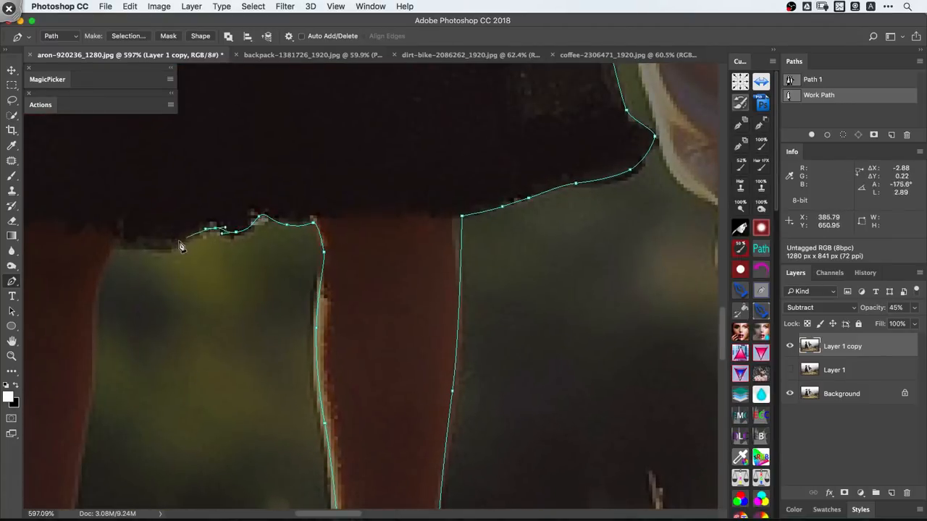
- Continue the path along the skirt hem between the two legs to the girl's other leg
drag(183, 240, 174, 243)
drag(146, 246, 137, 247)
click(112, 244)
key(space)
drag(125, 314, 374, 256)
- Continue the path down the front edge of the girl's other leg to the grass at her foot
key(space)
drag(369, 281, 370, 148)
drag(355, 239, 346, 288)
drag(344, 326, 345, 349)
drag(350, 370, 350, 396)
key(space)
drag(335, 427, 360, 217)
drag(359, 292, 354, 301)
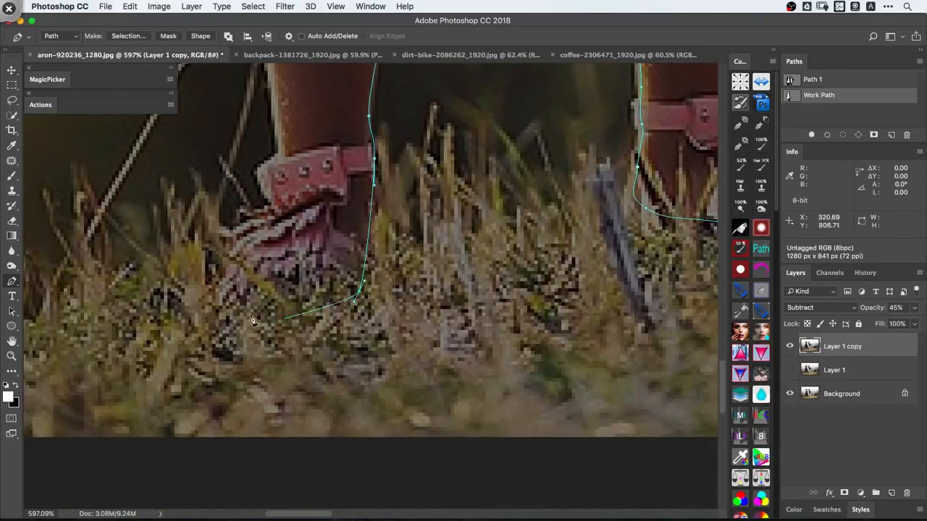
- Trace the path around the rear sandal and up the outer edge of the leg toward the skirt hem
drag(284, 319, 241, 309)
drag(223, 295, 228, 259)
drag(251, 229, 263, 207)
drag(280, 148, 277, 131)
key(space)
drag(270, 112, 306, 379)
drag(307, 334, 304, 295)
key(space)
drag(299, 236, 309, 368)
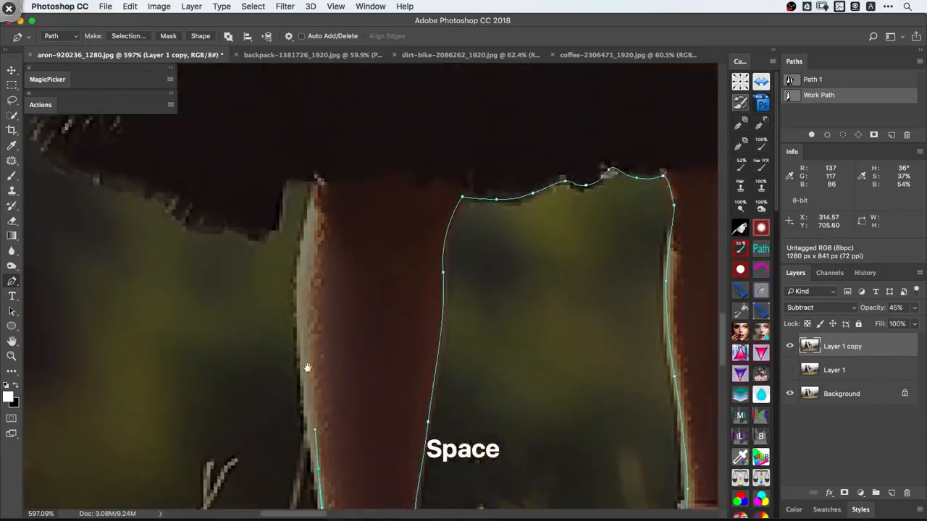
drag(297, 299, 299, 245)
- Continue the path from the top of the leg along the hem to the skirt's rear corner
key(space)
drag(296, 174, 401, 230)
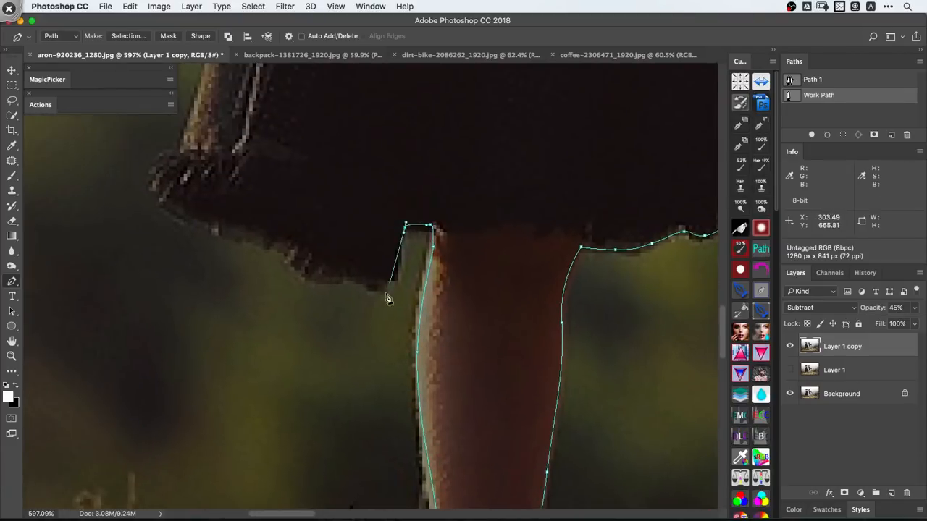
key(space)
drag(237, 237, 346, 317)
drag(272, 283, 267, 238)
- Trace the path up the rear edge of the skirt and close the girl's outline below her hand
drag(289, 223, 305, 180)
key(space)
drag(311, 166, 287, 394)
click(312, 304)
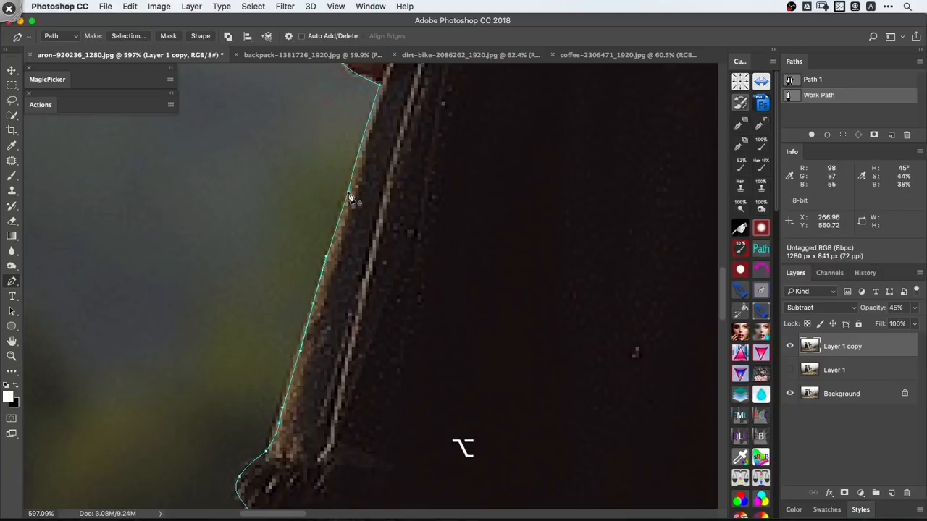
- Start a path inside the gap between the girl's arm and dress, tracing from the elbow up and down to the waist
key(alt+space)
drag(356, 198, 292, 288)
key(space)
drag(521, 172, 513, 275)
key(super+space)
drag(389, 243, 400, 286)
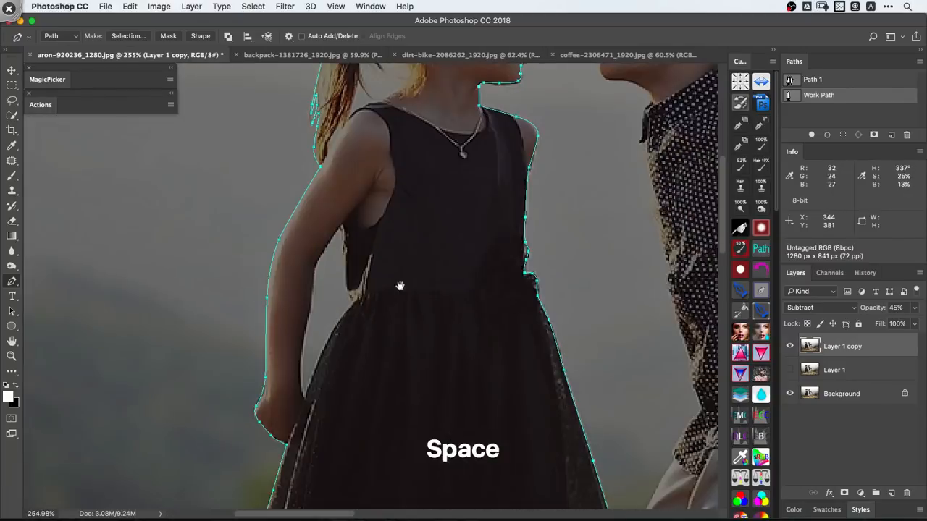
key(super+space)
drag(320, 244, 337, 283)
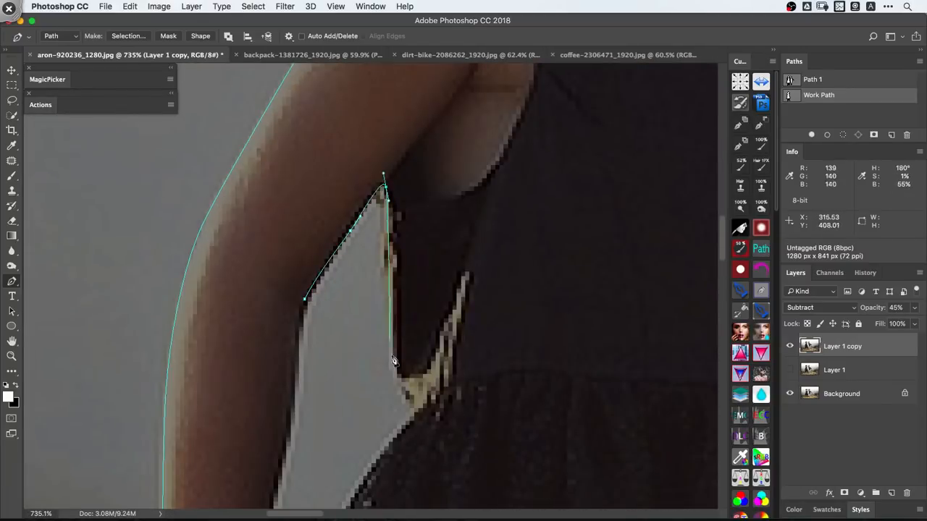
click(418, 413)
- Continue the gap path down the skirt edge to the lower corner beside the girl's wrist
key(space)
drag(395, 446, 473, 207)
drag(430, 264, 415, 295)
key(space)
drag(384, 380, 389, 404)
click(387, 373)
- Trace the gap path up the inner edge of the forearm and close it at the elbow
drag(381, 356, 383, 298)
key(space)
drag(382, 227, 405, 318)
click(408, 285)
alt+click(421, 234)
- Toggle the Subtract layer's visibility to compare the children's edges with and without it
key(super+space)
drag(429, 239, 319, 329)
key(super+space)
drag(488, 280, 520, 303)
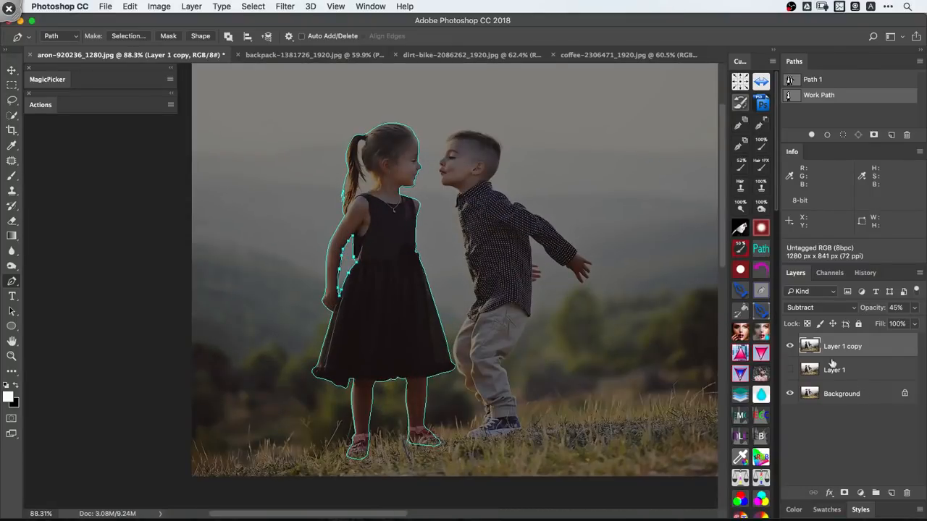
click(791, 346)
key(shift+super+comma)
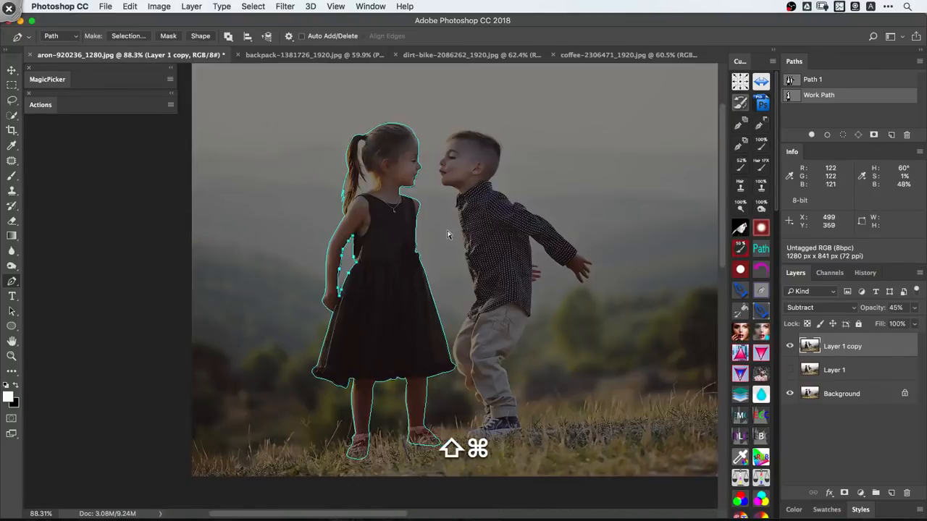
key(shift+super+comma)
key(shift+super+comma)
key(shift+super+comma)
- Examine the edges of the boy's head with the Subtract layer hidden, and show the layer again
key(super+space)
drag(479, 138, 506, 189)
key(super+space)
drag(426, 196, 531, 181)
key(space)
drag(514, 120, 399, 236)
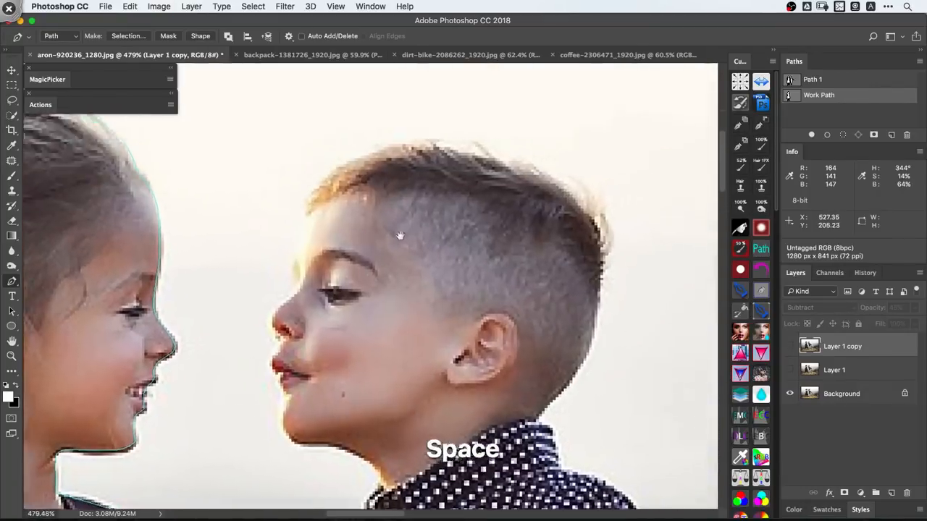
drag(536, 221, 502, 195)
drag(542, 288, 485, 219)
key(super+space)
drag(516, 174, 405, 218)
drag(473, 267, 456, 241)
click(788, 347)
- Start a new path on the boy's shirt front just below the collar and trace it up the collar edge
key(space)
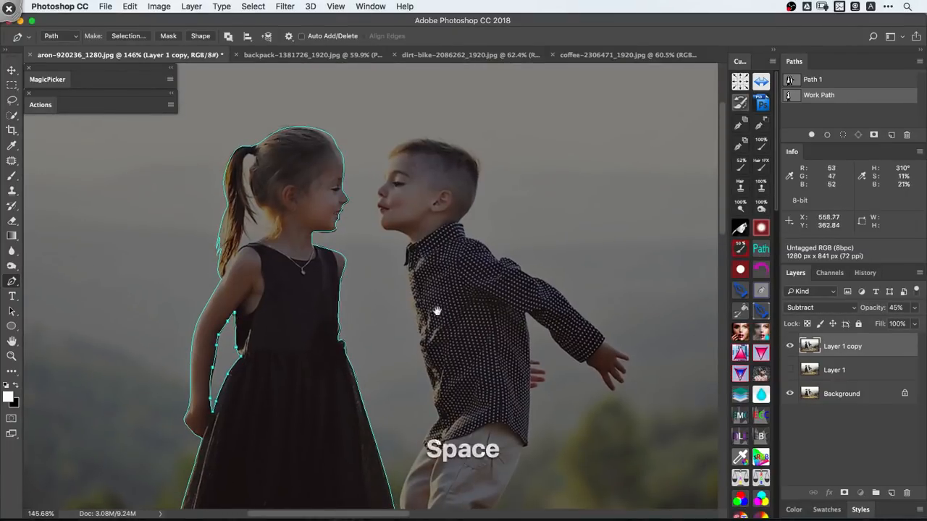
drag(437, 311, 434, 305)
key(super+space)
drag(413, 269, 521, 272)
drag(398, 318, 393, 293)
key(space)
drag(386, 242, 396, 337)
click(391, 327)
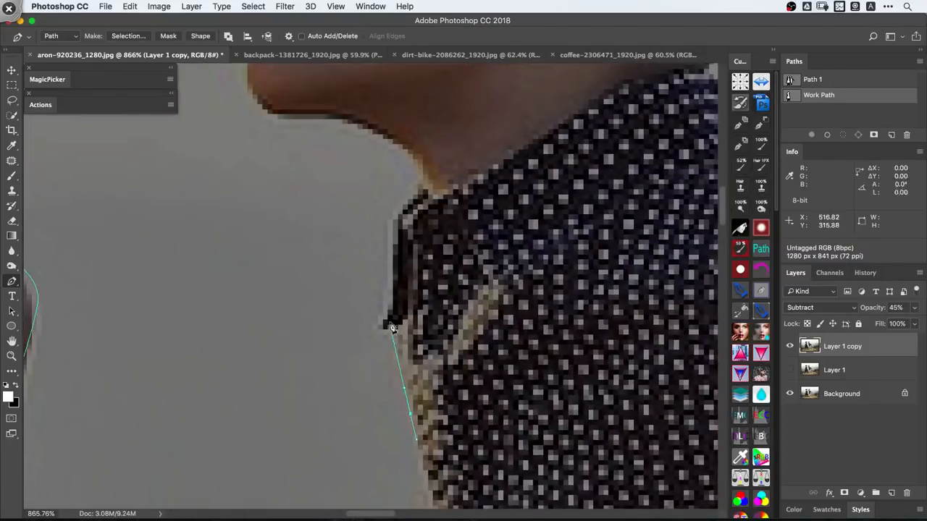
drag(410, 203, 415, 196)
- Continue the path from the collar up the boy's neck and around his chin and lips
key(space)
drag(431, 174, 494, 331)
drag(437, 292, 312, 247)
drag(315, 216, 354, 269)
click(321, 189)
key(space)
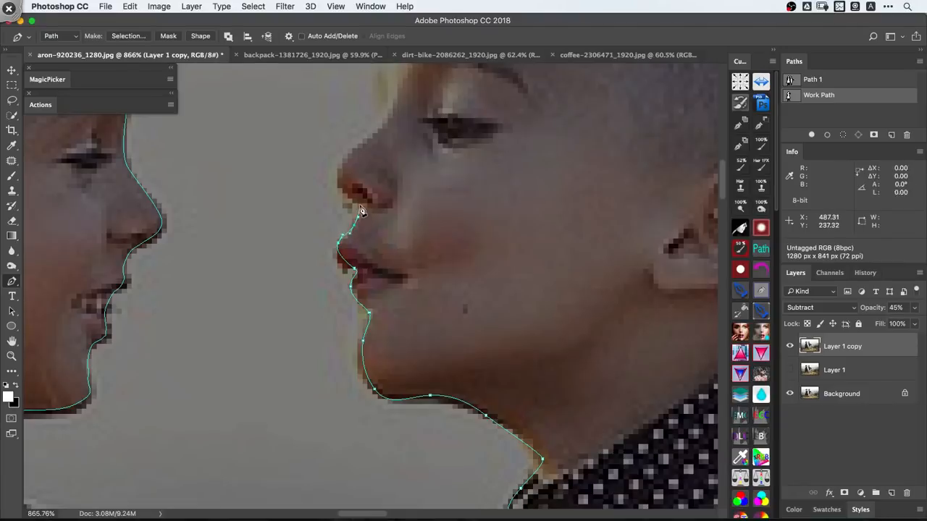
- Continue the boy's path from above his lip around the nose and up the forehead to the hairline
click(360, 211)
key(space)
drag(340, 169, 366, 270)
key(space)
drag(422, 140, 410, 269)
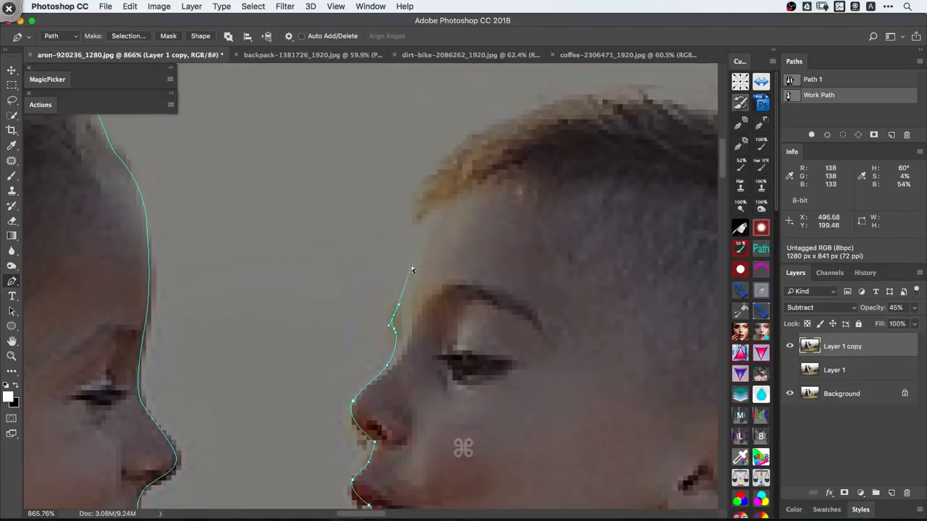
key(shift+super+a)
key(shift+super+a)
drag(419, 233, 420, 222)
- Trace the path along the boy's front hair and over the top of his head to the back
drag(427, 184, 442, 153)
key(space)
mouse_move(524, 121)
mouse_down()
mouse_move(372, 221)
mouse_move(473, 191)
mouse_move(591, 203)
mouse_up()
key(space)
drag(571, 215, 276, 197)
drag(432, 259, 462, 283)
- Continue the path down the back of the boy's head and nape to the shirt collar
key(space)
drag(488, 304, 440, 167)
drag(447, 221, 446, 252)
drag(444, 309, 443, 330)
key(space)
drag(465, 314, 527, 93)
drag(499, 190, 484, 225)
drag(456, 258, 439, 276)
key(super+space)
drag(532, 194, 420, 271)
key(super+space)
key(space)
key(super+space)
drag(420, 271, 412, 303)
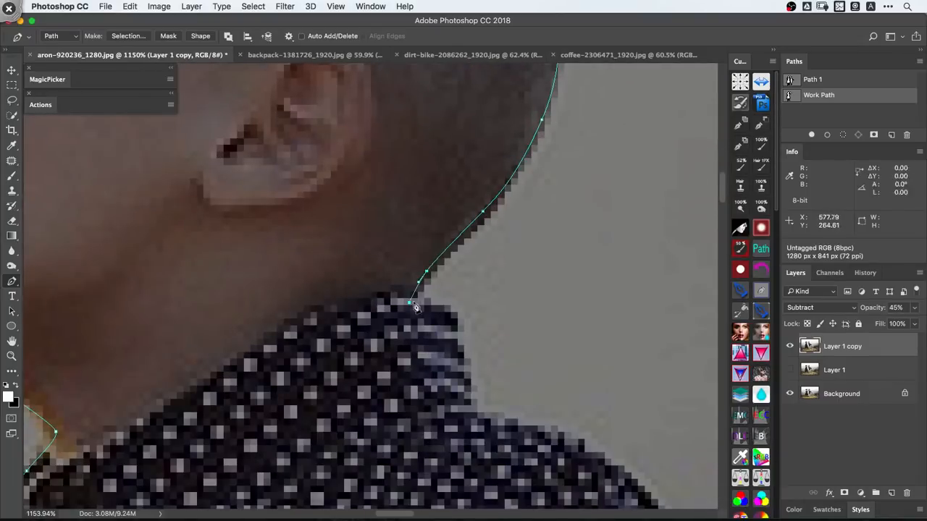
- Trace the path around the back of the collar and along the boy's shoulder and upper back
click(480, 405)
key(space)
drag(517, 407, 358, 231)
drag(445, 277, 490, 321)
drag(543, 391, 667, 408)
key(space)
drag(667, 408, 355, 189)
drag(427, 240, 437, 258)
drag(468, 297, 491, 311)
drag(542, 338, 325, 197)
- Extend the path along the upper edge of the boy's outstretched sleeve to the cuff
key(space)
drag(443, 301, 471, 333)
key(space)
drag(480, 354, 349, 208)
drag(416, 274, 456, 317)
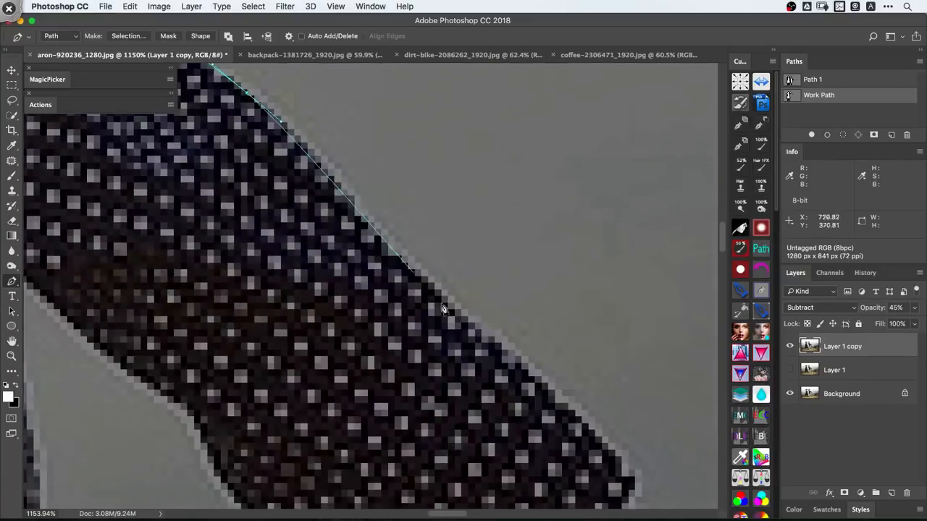
key(space)
drag(551, 406, 361, 224)
click(446, 309)
- Trace the path along the top of the boy's hand and around the uppermost finger
key(space)
drag(449, 313, 484, 313)
click(441, 288)
drag(362, 297, 353, 294)
drag(362, 319, 373, 336)
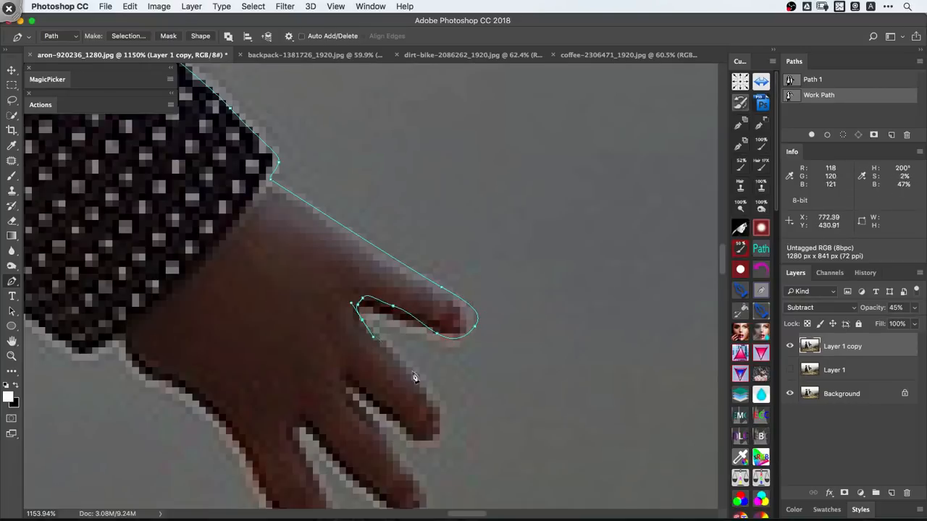
- Trace the path around the boy's remaining fingers and the gaps between them
drag(433, 402, 441, 428)
click(366, 397)
key(space)
drag(351, 383, 308, 241)
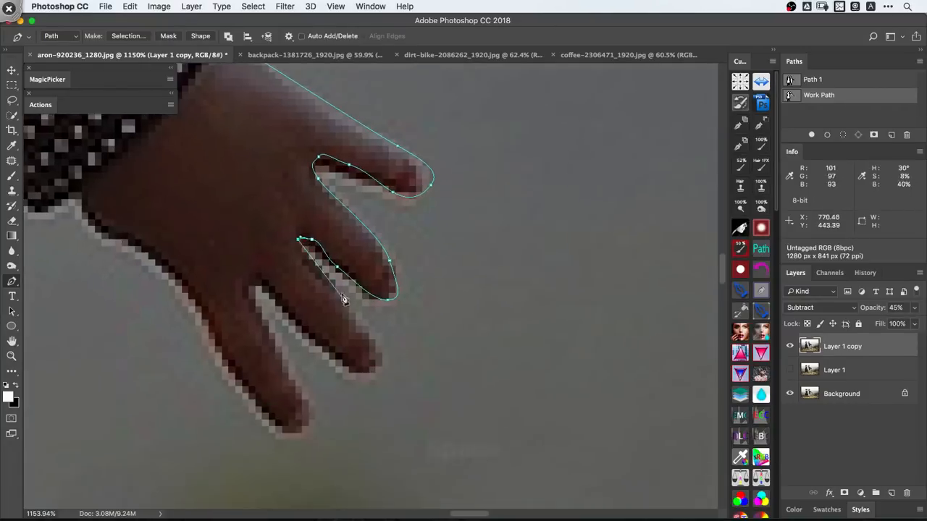
drag(351, 317, 376, 341)
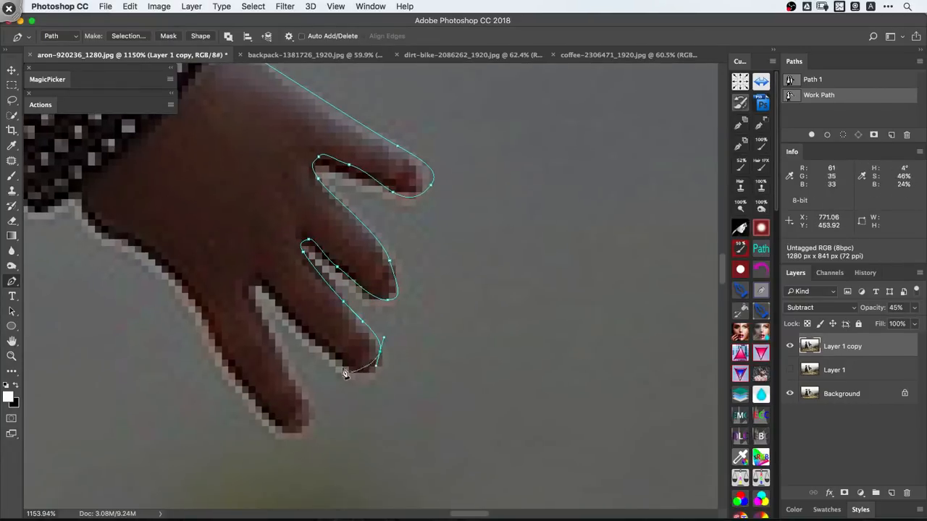
drag(311, 410, 305, 432)
drag(259, 423, 254, 415)
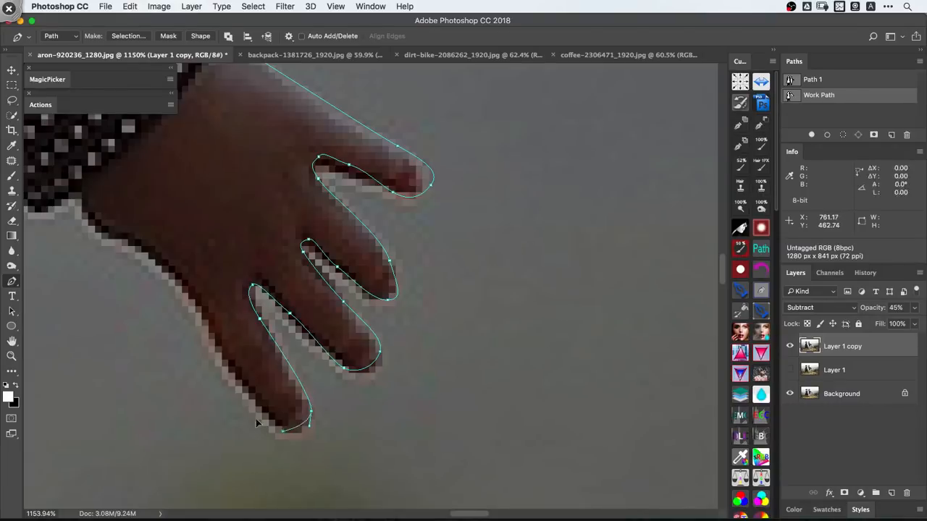
- Continue the path from the lowest finger along the underside of the hand and sleeve to the armpit
drag(224, 362, 186, 285)
key(space)
drag(202, 298, 376, 416)
drag(315, 363, 377, 324)
click(259, 312)
key(super+space)
drag(376, 323, 300, 311)
drag(300, 311, 395, 400)
drag(402, 357, 385, 340)
drag(369, 311, 360, 298)
drag(347, 287, 206, 247)
click(284, 241)
- Launch Adobe Photoshop CC 2015.5
key(super+space)
drag(423, 286, 538, 304)
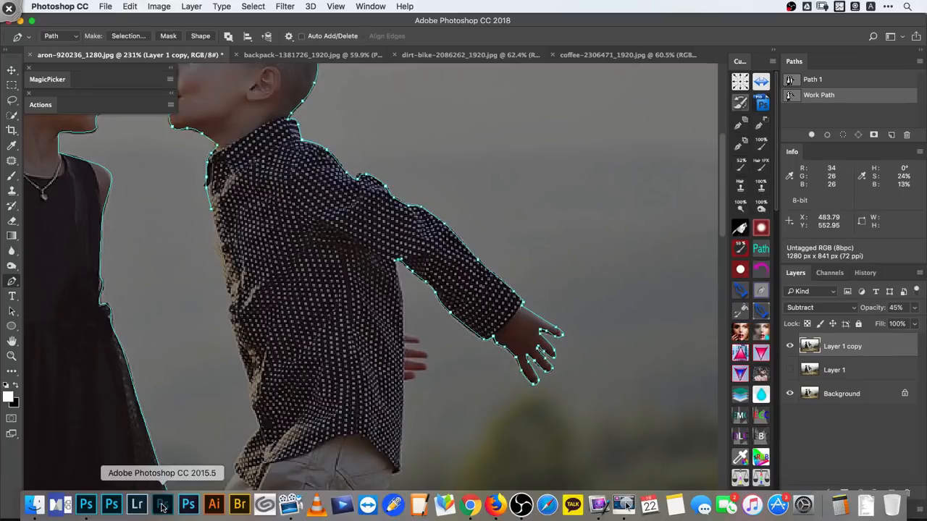
click(163, 505)
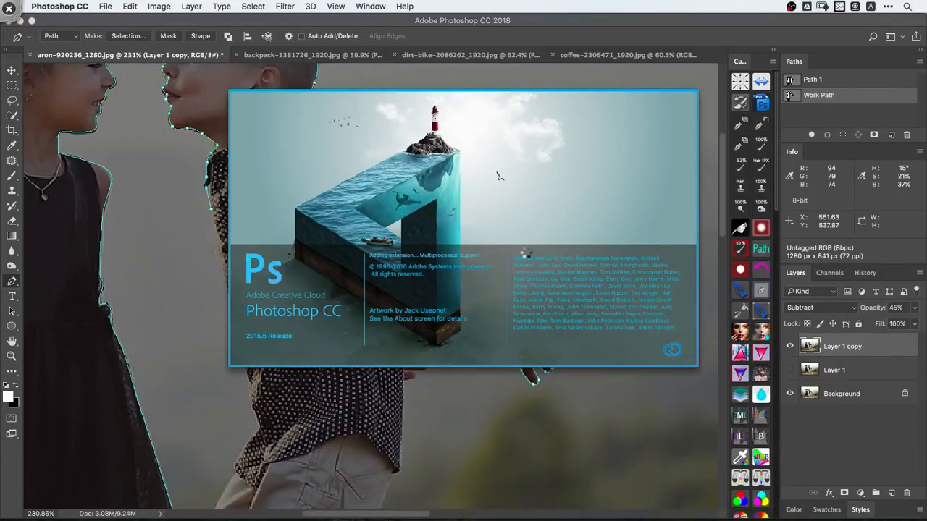
click(172, 60)
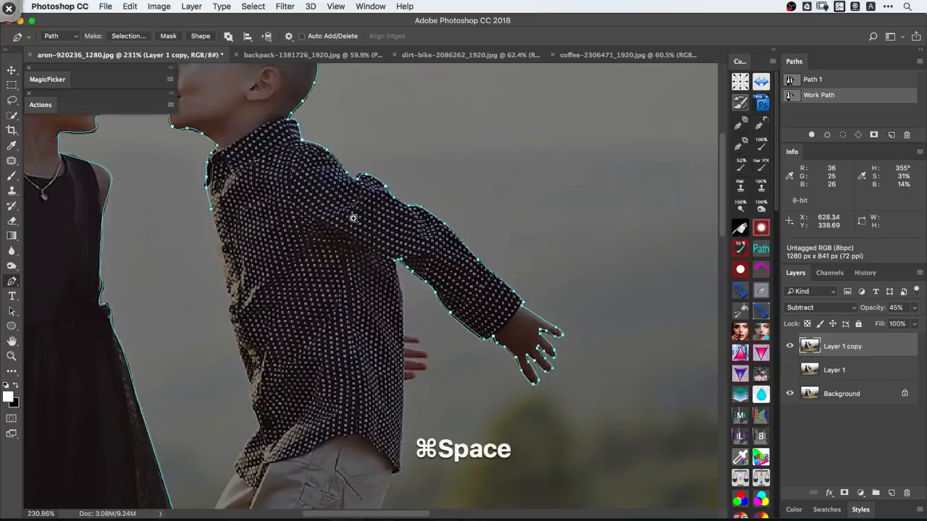
- Hide the Subtract layer and the path, and copy the entire Background image to the clipboard
drag(355, 217, 279, 217)
click(790, 347)
click(840, 395)
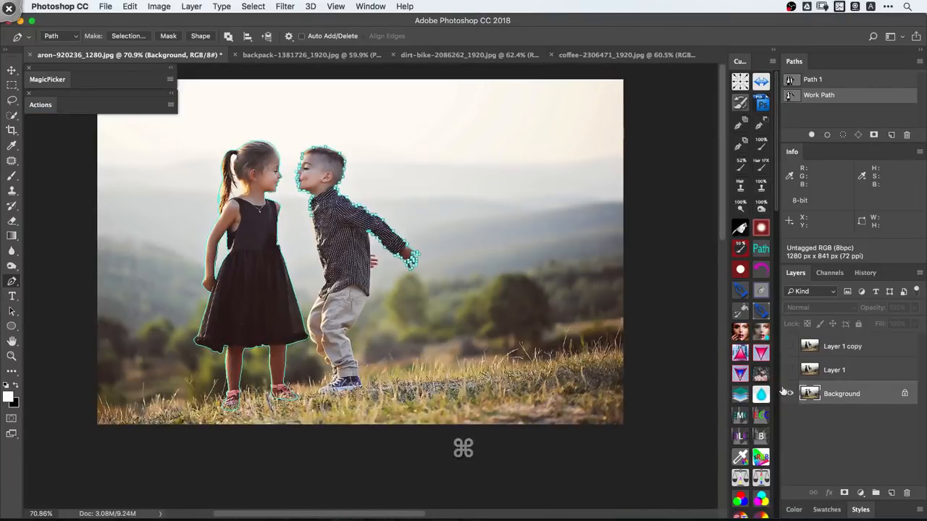
key(Return)
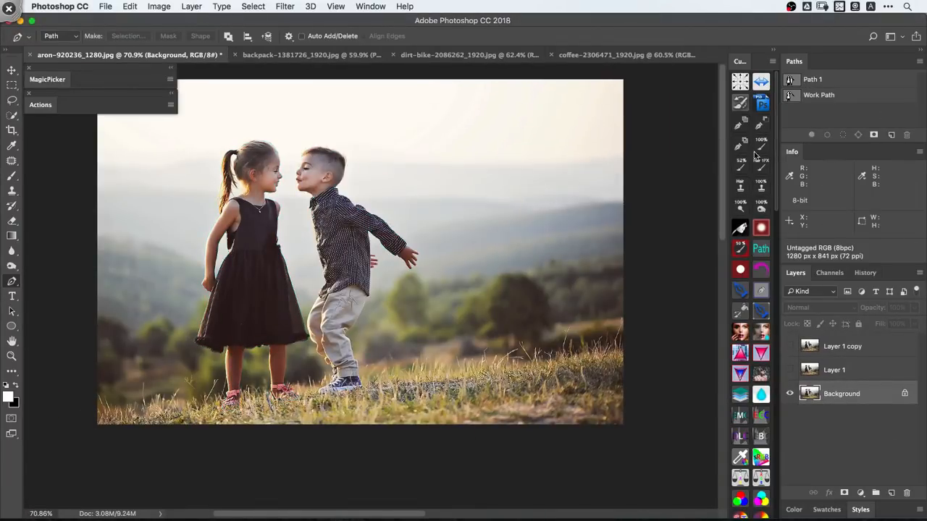
key(super+a)
key(super+c)
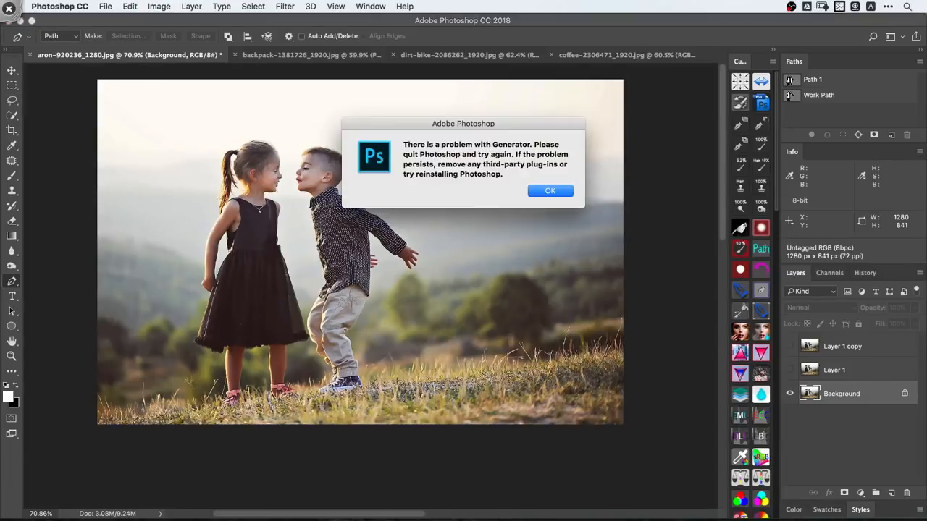
- In Photoshop CC 2015.5, create a 1280 x 841 pixel document from the Clipboard preset and paste the photo into it
click(560, 192)
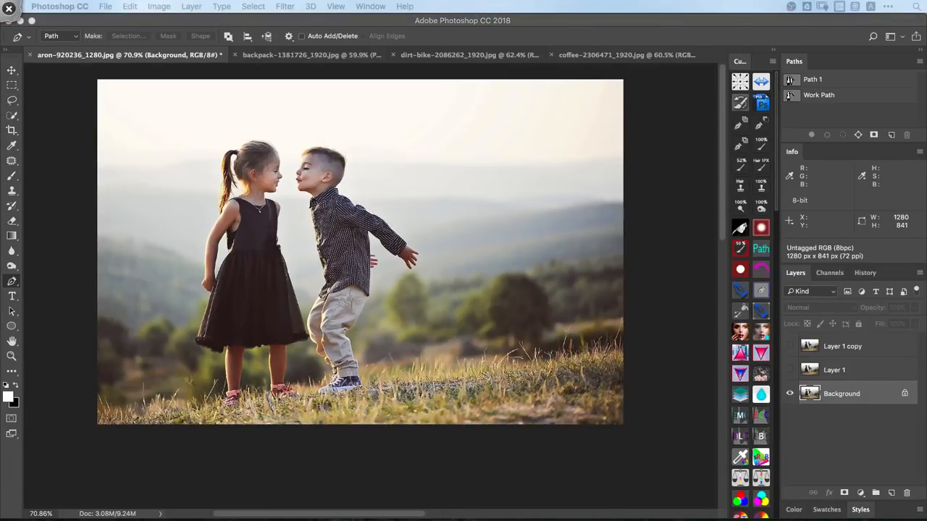
key(super+n)
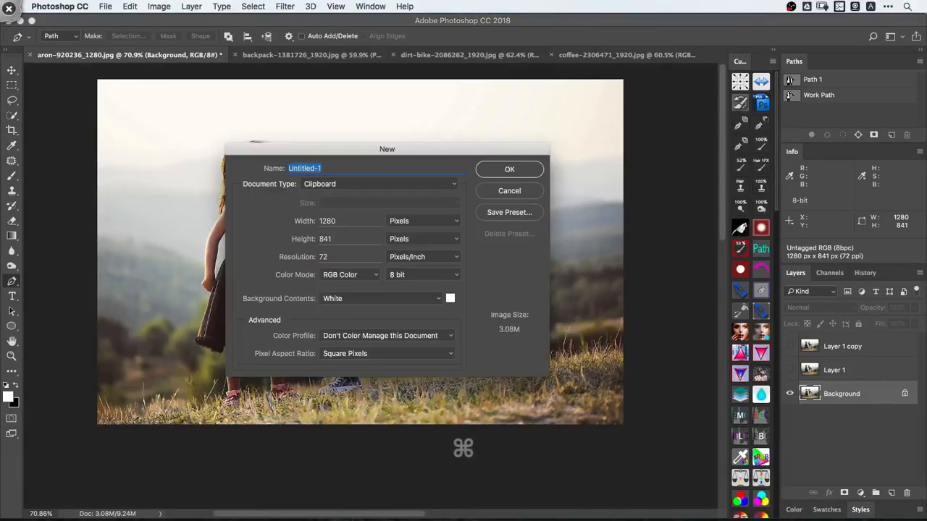
click(509, 170)
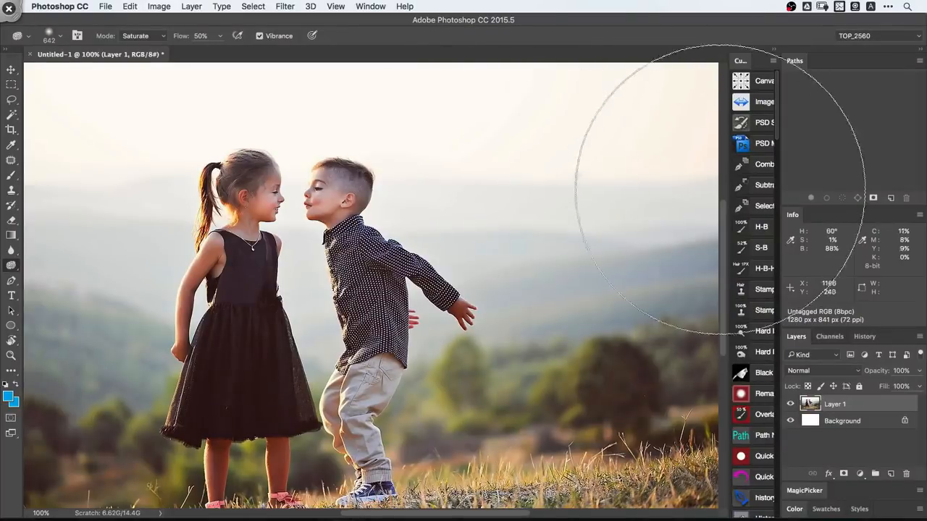
- Collapse the custom actions column to enlarge the canvas area, and shorten the Paths panel
click(740, 63)
click(774, 52)
key(space)
drag(676, 252, 663, 251)
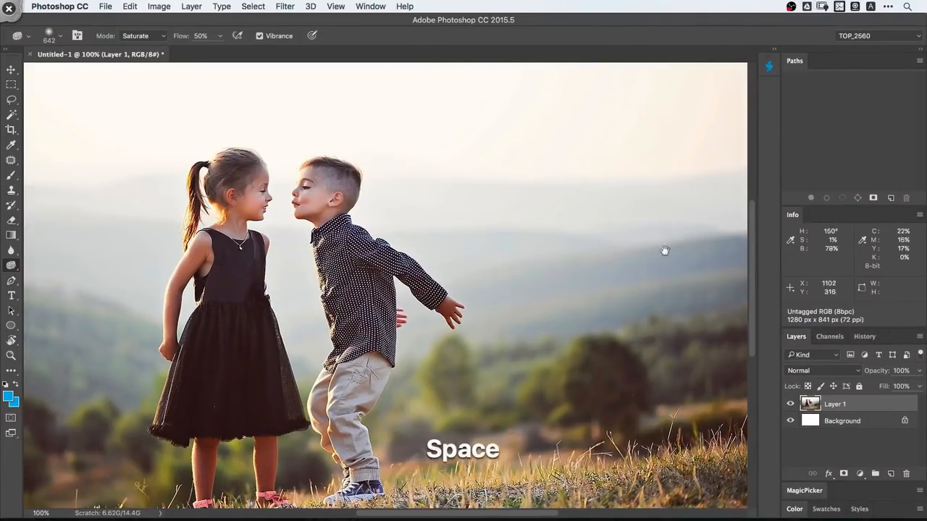
drag(896, 205, 893, 141)
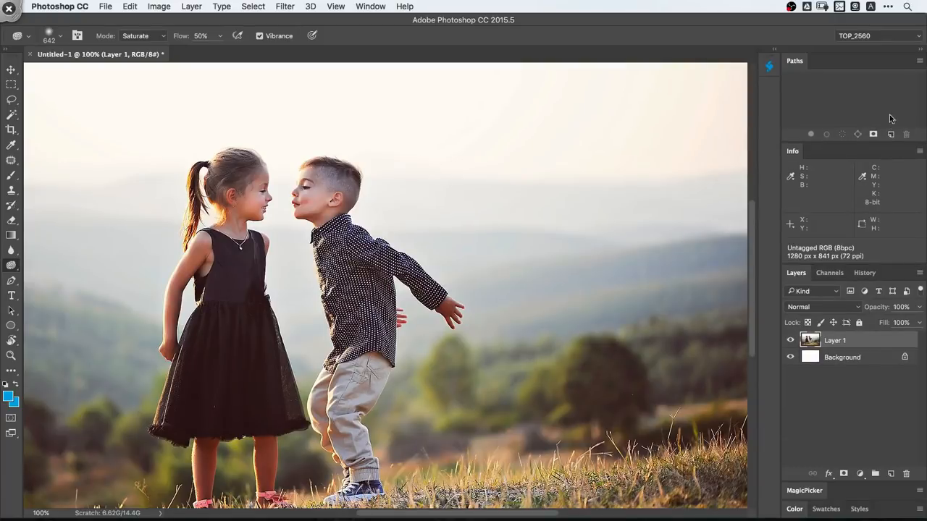
- Merge the pasted photo into the Background and run the action that adds the Screen and Pentool Guide layers
super+click(856, 359)
key(super+e)
key(space)
drag(312, 188, 392, 206)
key(shift+F2)
- Activate the Pen tool and check its Rubber Band option, with the view close on the girl's waist
key(space)
drag(328, 286, 419, 250)
key(p)
key(space)
key(super+space)
key(shift+super+a)
key(space)
drag(438, 292, 266, 225)
key(super+space)
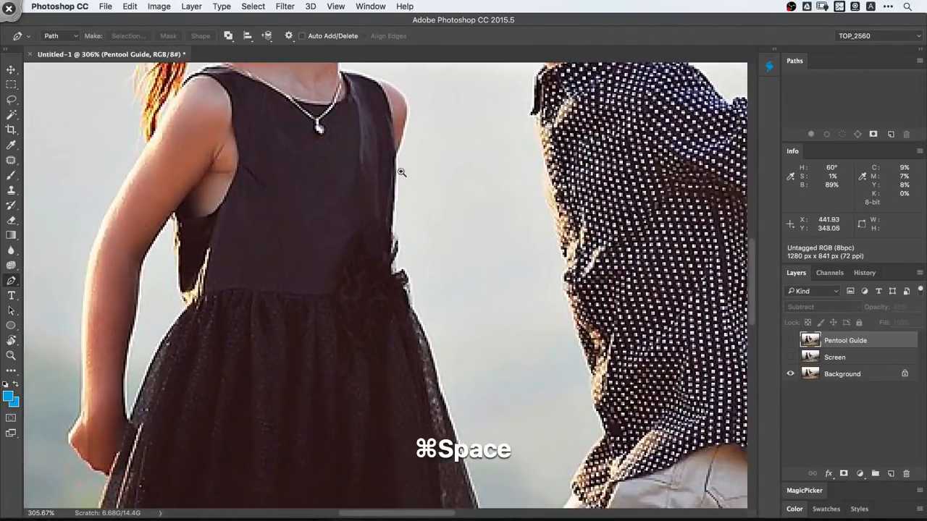
drag(402, 172, 433, 174)
click(289, 36)
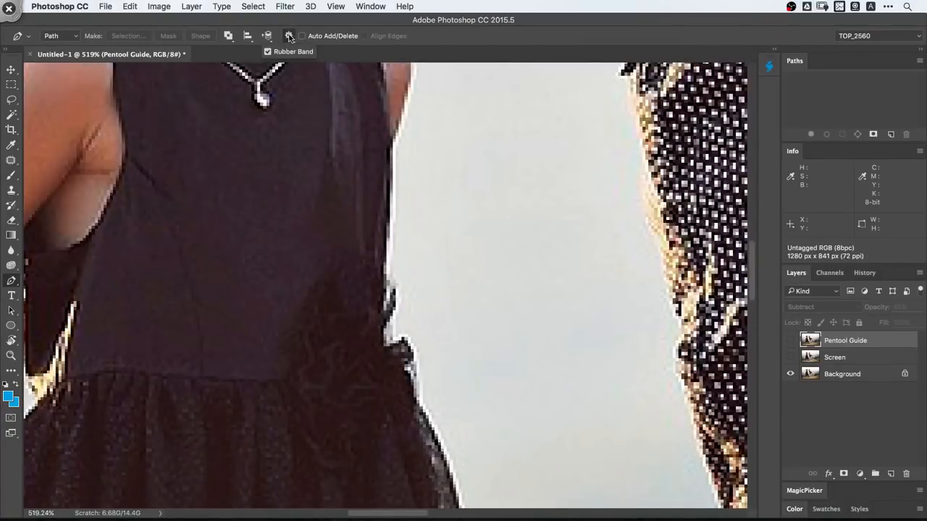
- Start a path below the girl's arm and trace it down the bodice edge and around the waist flower
drag(385, 142, 385, 160)
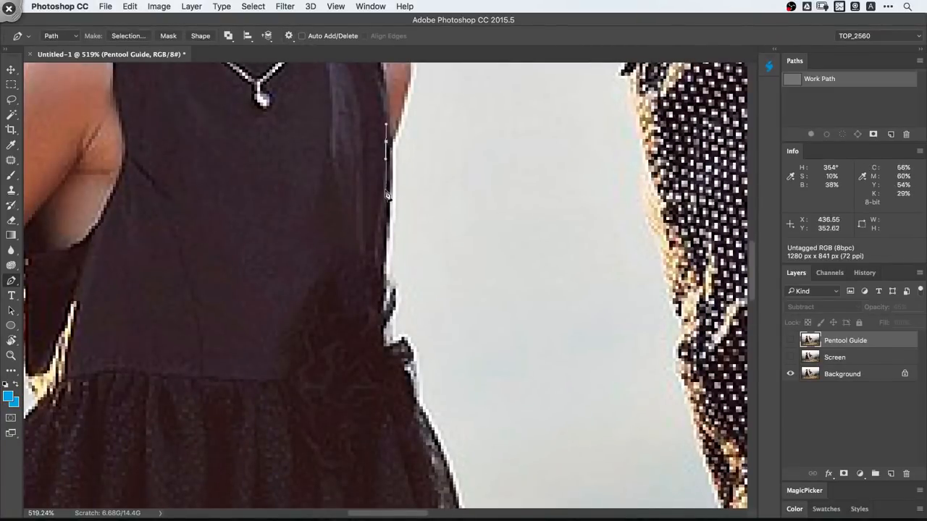
drag(387, 201, 385, 238)
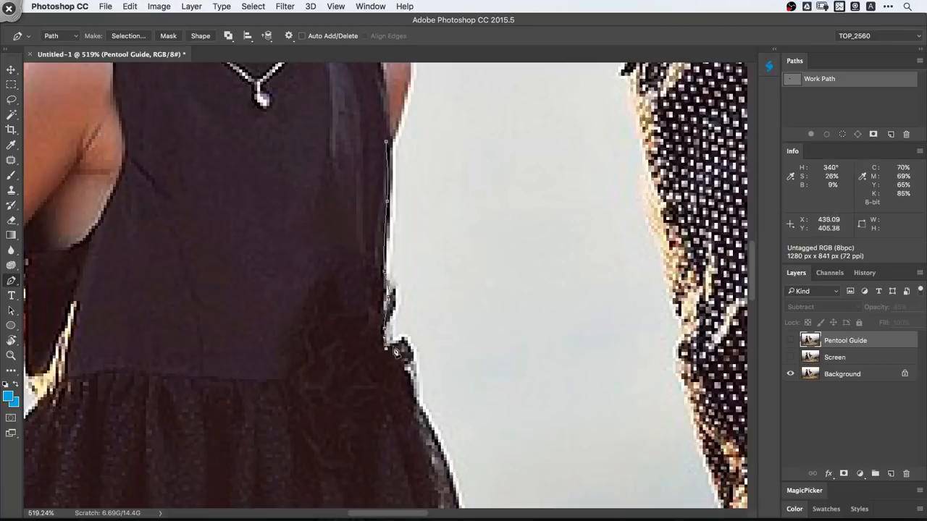
drag(409, 365, 321, 192)
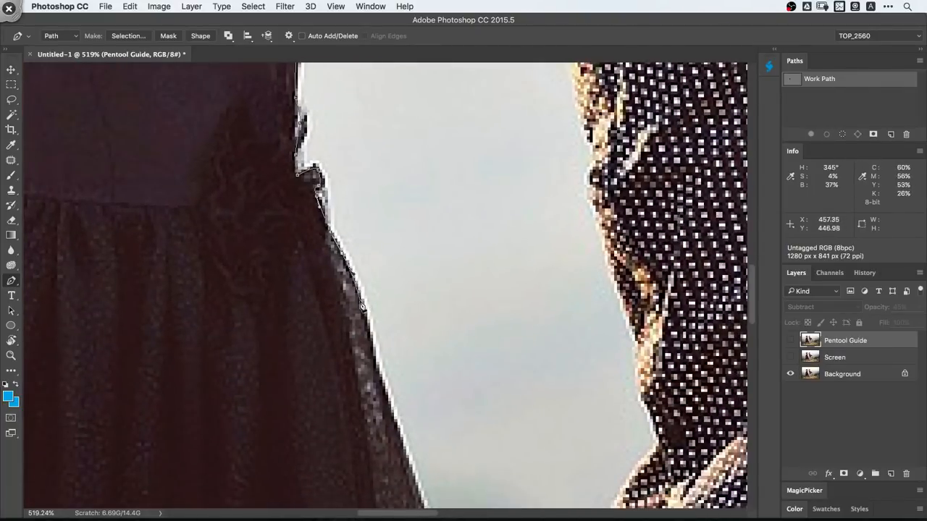
- Continue the path down the edge of the girl's skirt to the corner of the hem
drag(362, 307, 367, 320)
drag(383, 384, 349, 285)
drag(358, 303, 364, 322)
drag(375, 362, 322, 226)
drag(350, 311, 359, 336)
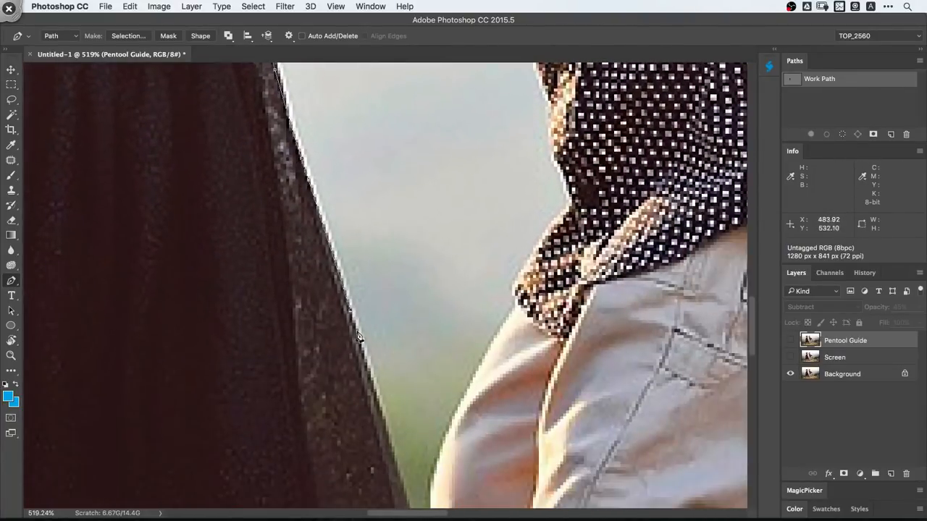
drag(378, 402, 346, 289)
drag(355, 329, 364, 353)
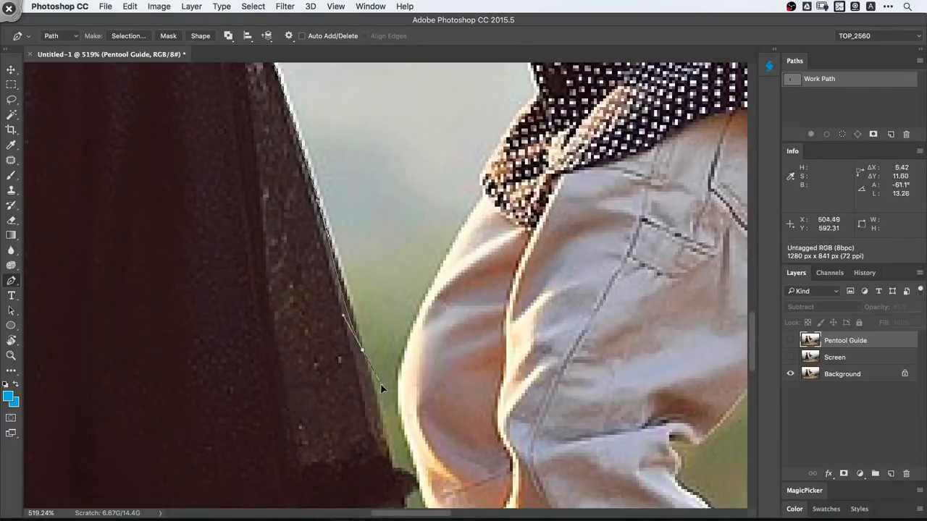
drag(382, 387, 342, 272)
drag(361, 340, 382, 366)
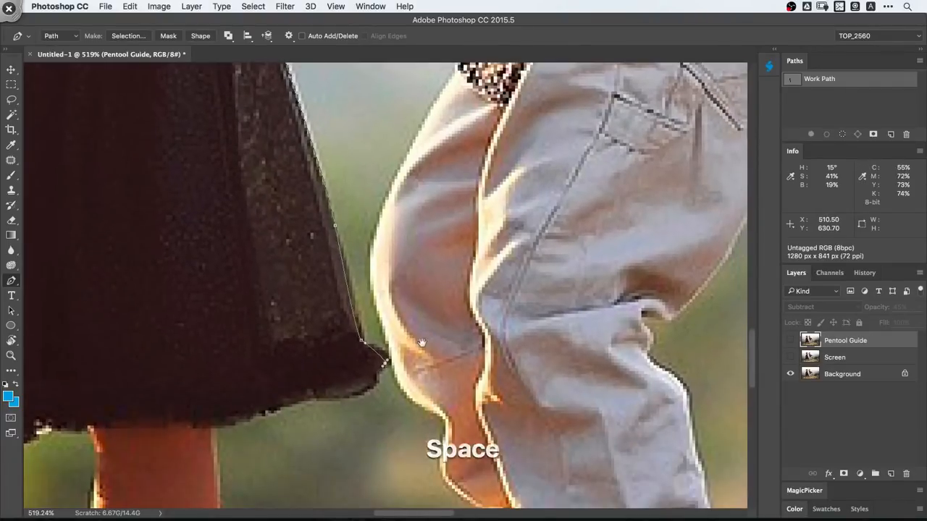
- Trace the path around the hem corner and along the skirt's bottom edge to the girl's nearer leg
drag(422, 342, 572, 252)
drag(527, 272, 563, 280)
drag(536, 289, 516, 293)
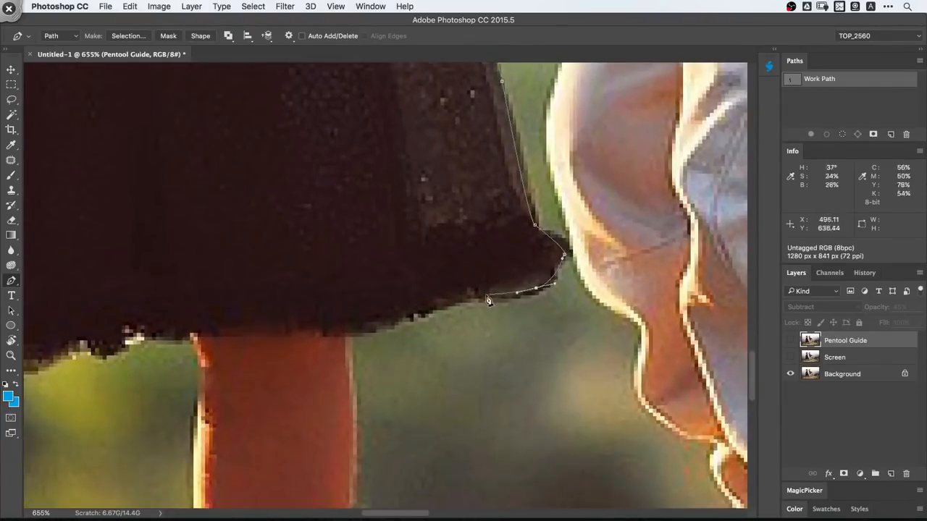
click(354, 335)
drag(340, 368, 290, 377)
- Trace the path down the leg nearest the boy, around its shoe, and back up the inner side
drag(344, 415, 384, 213)
drag(383, 250, 381, 287)
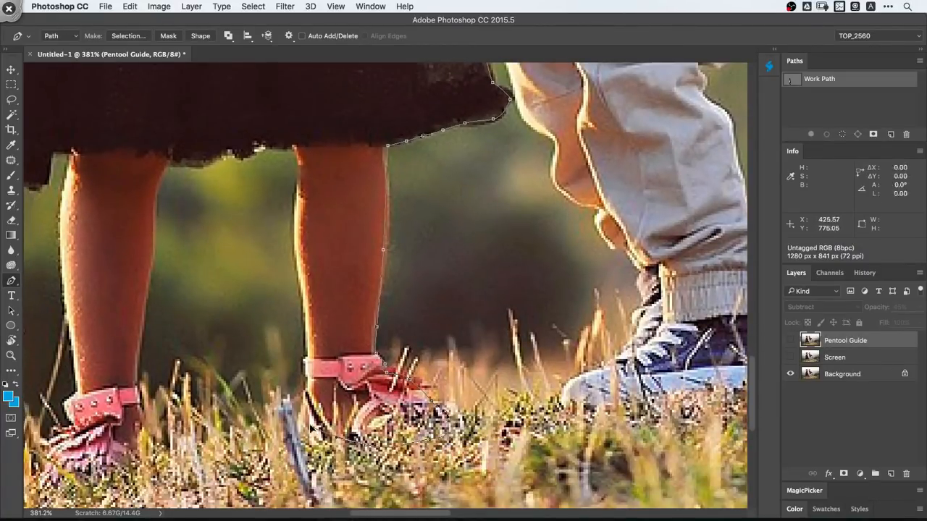
drag(308, 364, 329, 458)
click(320, 270)
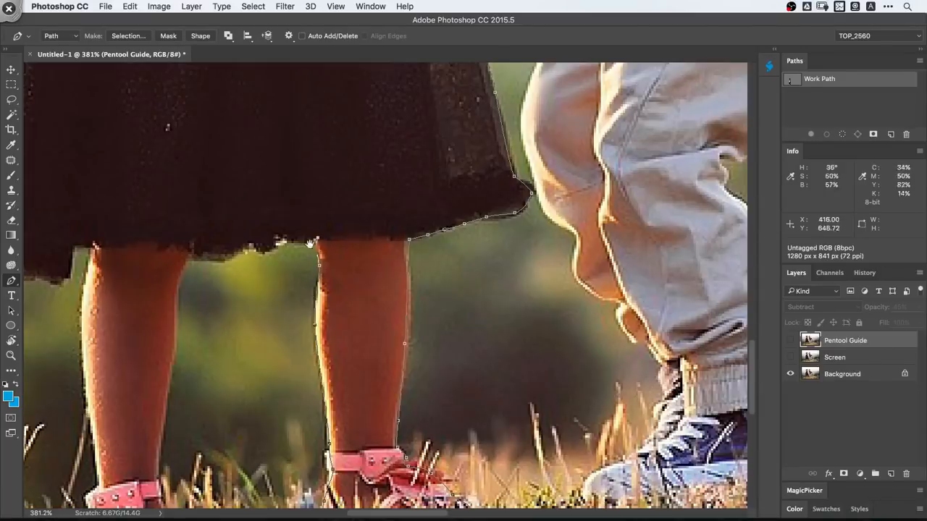
- Continue the path along the ragged skirt hem between the girl's legs
drag(301, 239, 442, 257)
drag(394, 265, 381, 266)
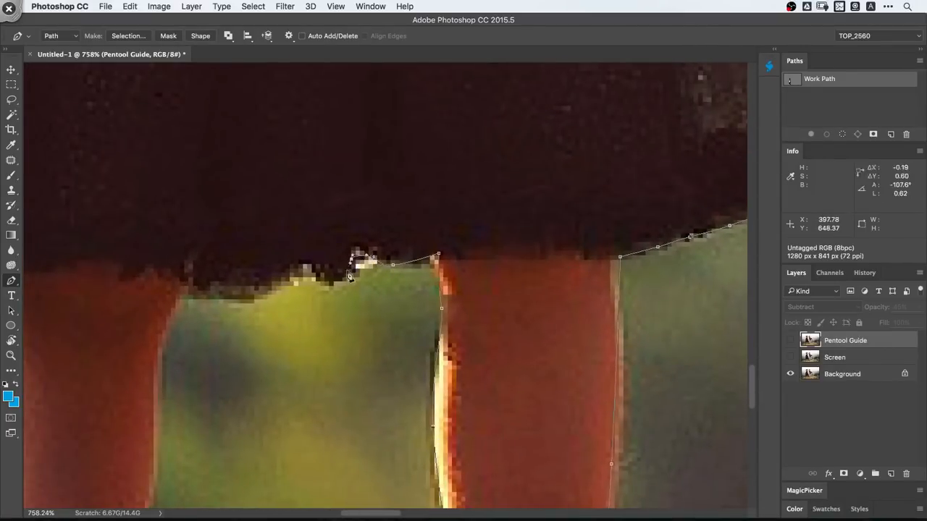
click(188, 296)
- Trace the path down the inner edge of the girl's other leg toward the ankle
drag(177, 319, 137, 362)
drag(138, 370, 316, 246)
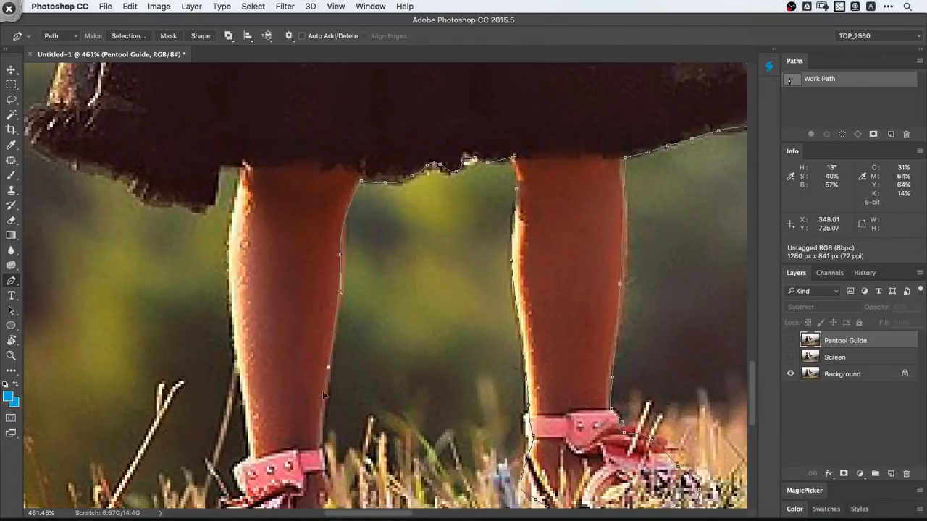
drag(321, 473, 323, 339)
- Start a new path on the boy's shirt front and trace it up the edge to just below the collar
drag(452, 312, 340, 312)
drag(658, 178, 507, 251)
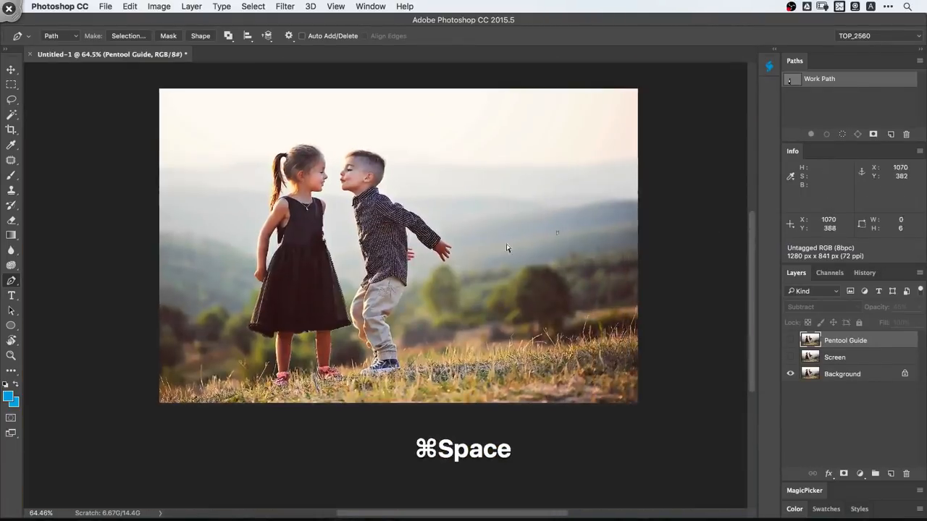
drag(329, 204, 508, 281)
drag(499, 464, 411, 310)
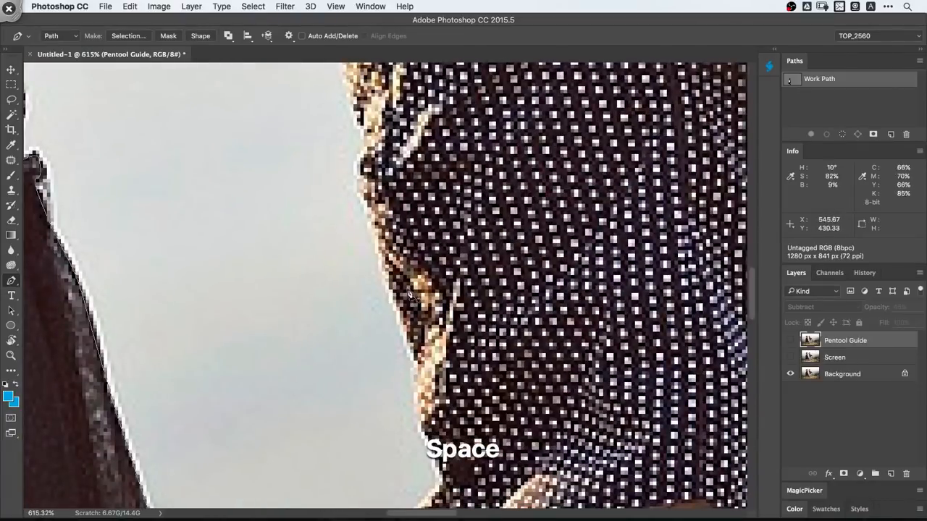
click(401, 311)
drag(385, 267, 415, 375)
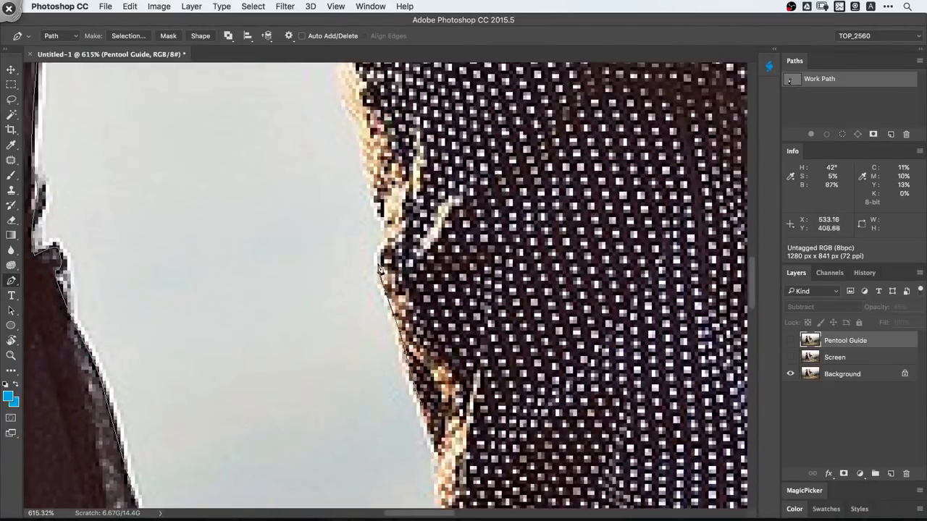
drag(390, 236, 405, 326)
mouse_move(386, 271)
mouse_down()
mouse_move(362, 223)
mouse_move(366, 194)
mouse_move(390, 343)
mouse_move(381, 253)
mouse_up()
drag(381, 253, 394, 343)
drag(387, 283, 382, 262)
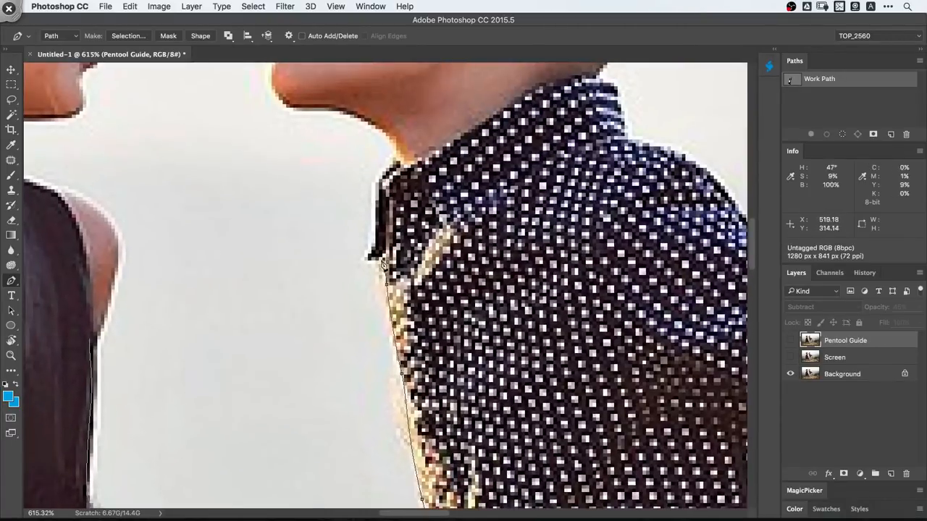
- Undo the last path point, then trace the path around the boy's collar, up his neck and around his chin to the lips
key(super+z)
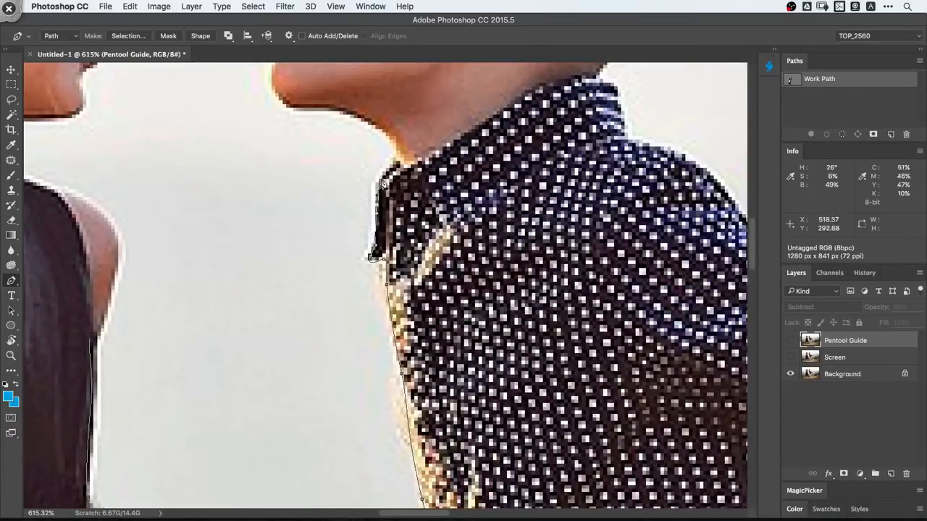
click(400, 150)
drag(401, 147, 364, 219)
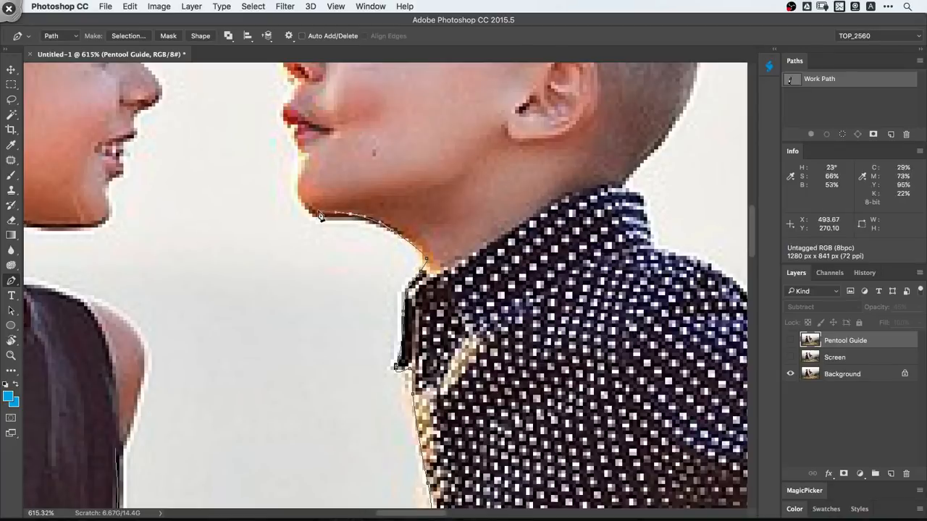
click(312, 149)
drag(299, 183, 346, 268)
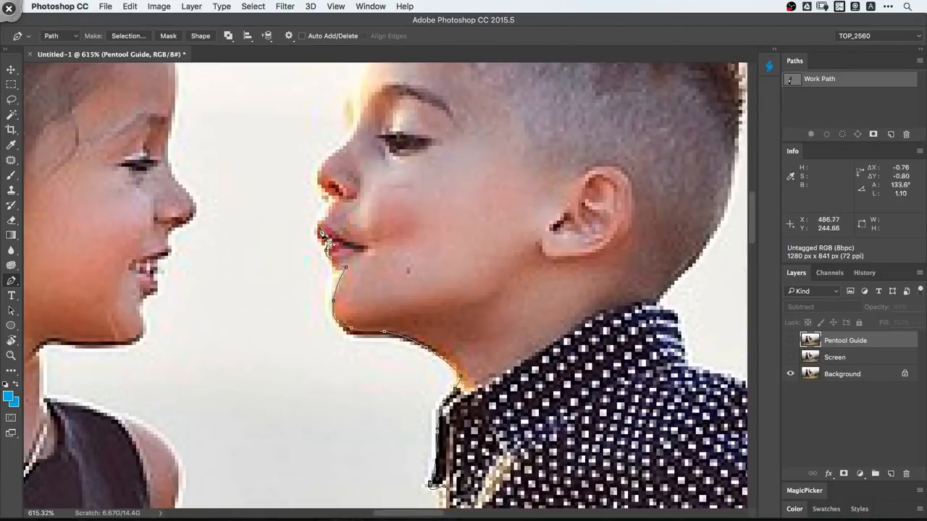
- Trace the path up the boy's face profile, following the lips, nose and forehead
click(335, 200)
drag(335, 200, 349, 248)
drag(336, 217, 361, 182)
drag(361, 182, 357, 269)
drag(362, 234, 376, 177)
- Trace the path over the boy's hair and down the back of his head onto the shirt collar
drag(386, 141, 398, 124)
drag(437, 99, 306, 198)
drag(387, 180, 322, 171)
drag(421, 206, 464, 250)
click(473, 304)
drag(472, 309, 452, 188)
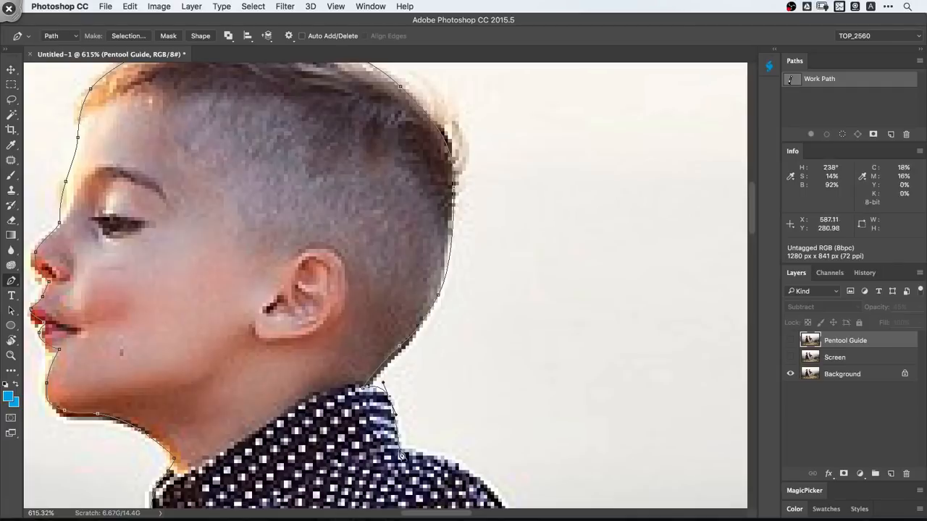
- Continue the path down the back of the collar, over the shoulder and along the upper edge of the outstretched sleeve
drag(401, 456, 271, 275)
click(419, 359)
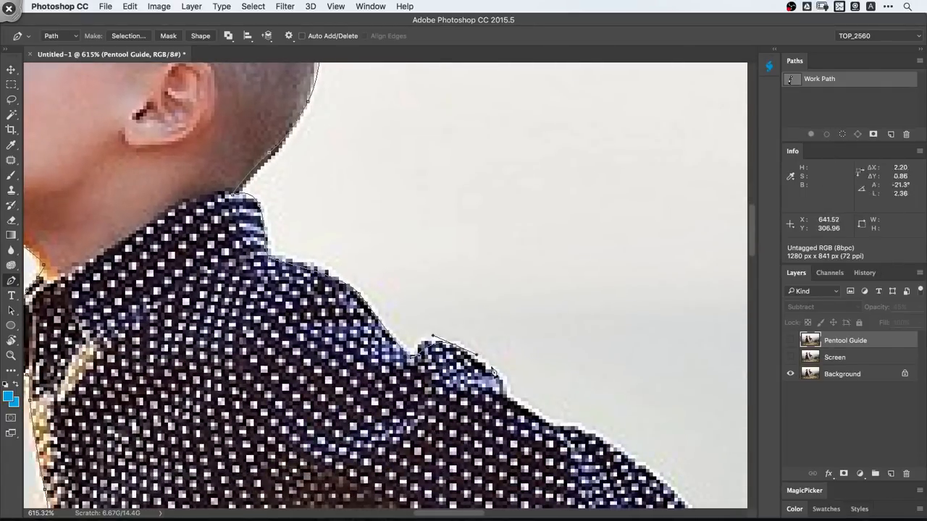
drag(600, 436, 608, 446)
drag(594, 421, 368, 249)
mouse_move(369, 249)
super+mouse_down()
mouse_move(347, 249)
mouse_move(365, 251)
super+mouse_up()
drag(461, 319, 438, 309)
drag(450, 327, 496, 376)
drag(550, 422, 414, 335)
mouse_move(454, 365)
mouse_down()
mouse_move(468, 378)
mouse_move(427, 385)
mouse_move(448, 363)
mouse_up()
super+drag(499, 344, 446, 338)
- Delete the traced work path and remove both the Pentool Guide and Screen layers
super+drag(346, 220, 578, 486)
key(BackSpace)
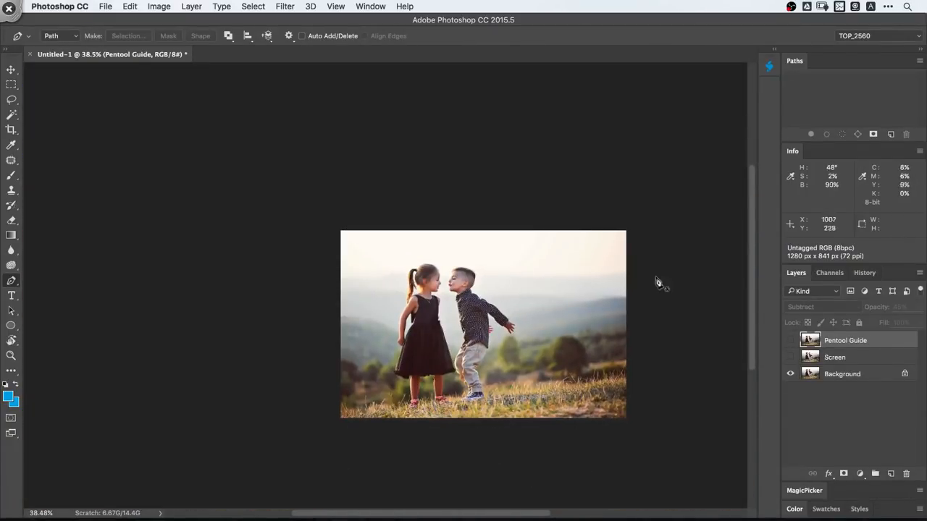
shift+click(859, 362)
key(alt+shift+super+x)
super+drag(444, 280, 466, 331)
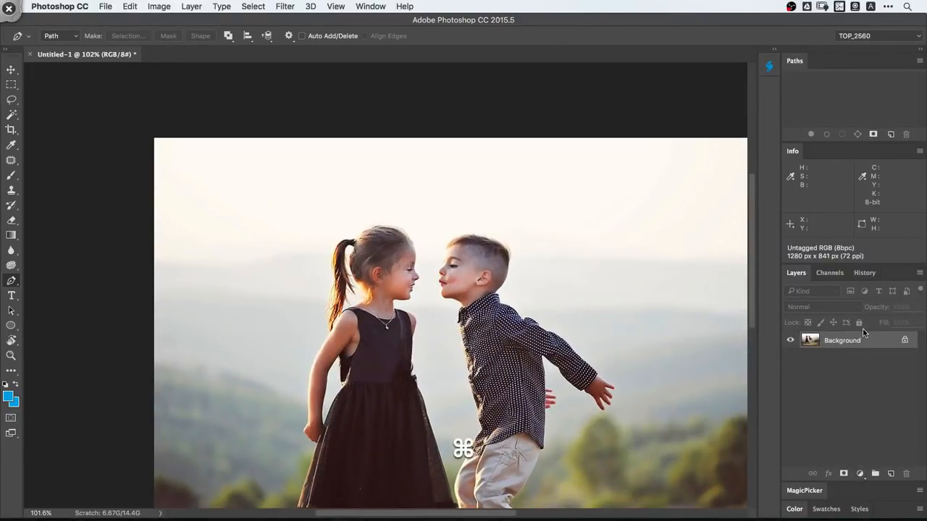
- Duplicate the Background layer, set the copy's blend mode to Screen and hide it
key(super+j)
click(832, 307)
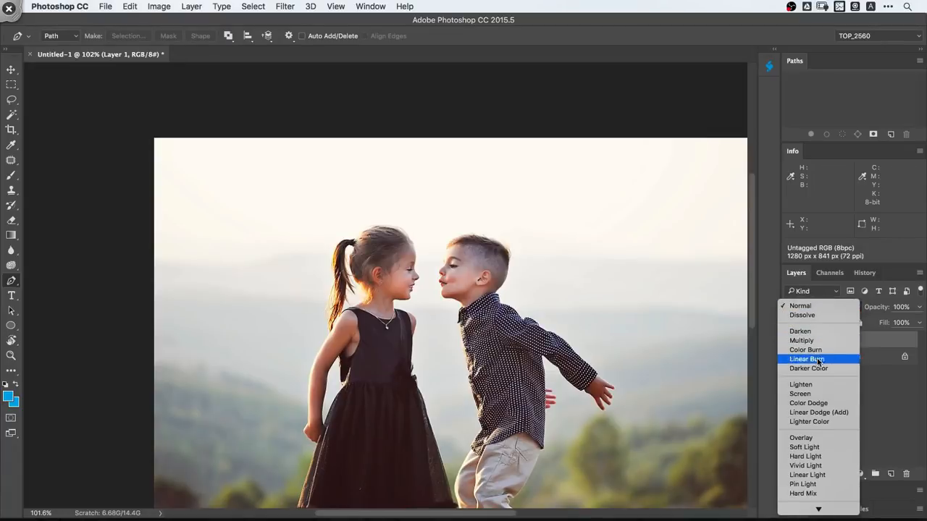
click(810, 389)
click(791, 341)
- Duplicate the hidden Screen layer, make the copy visible and set it to Subtract at 45% opacity
key(super+j)
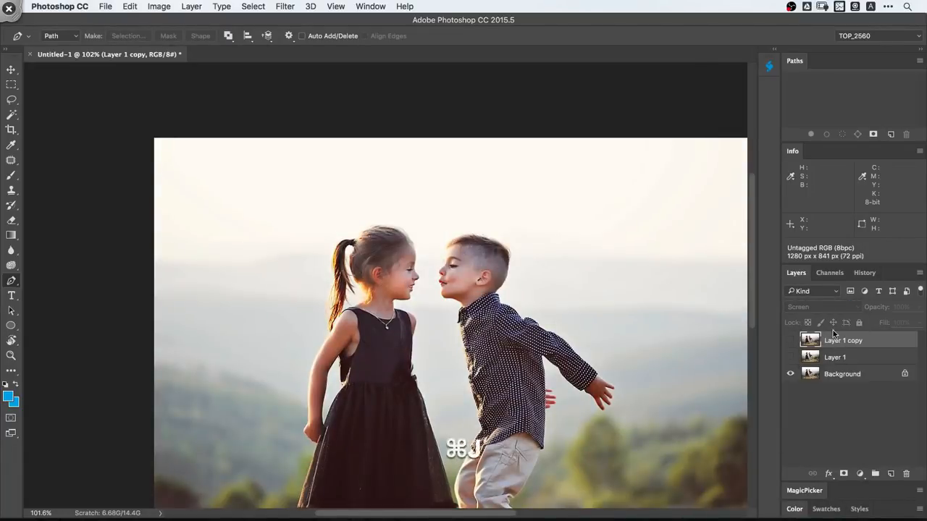
click(790, 341)
click(829, 306)
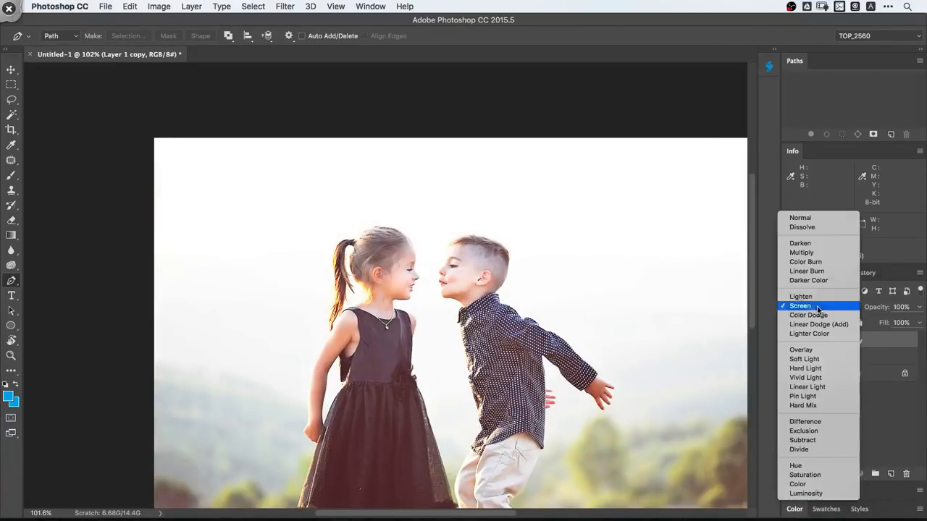
click(814, 441)
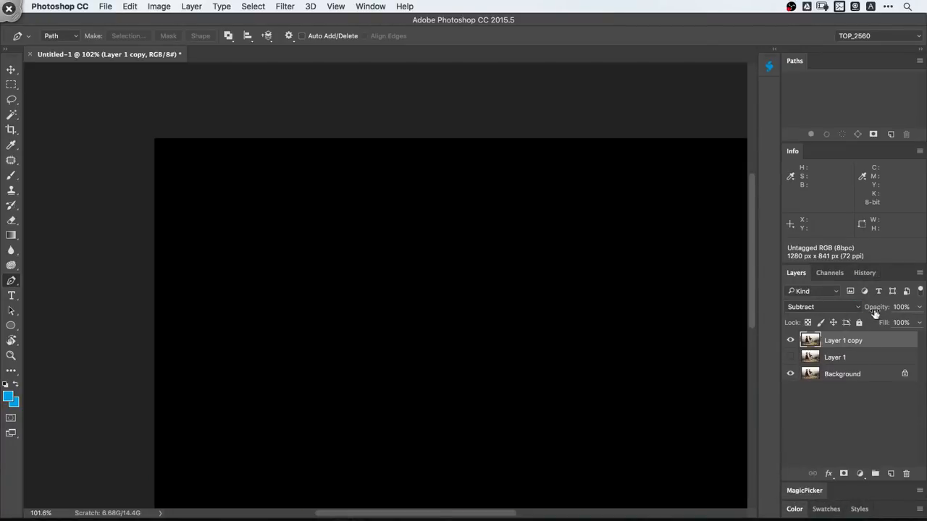
drag(736, 315, 759, 314)
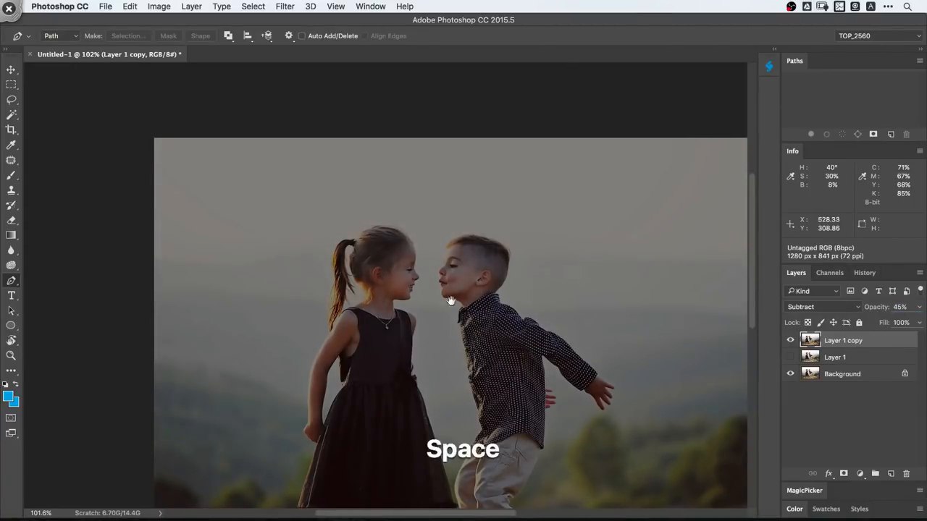
- Start a path at the girl's waist and trace it down the dress edge facing the boy to the hem
drag(451, 300, 479, 161)
drag(402, 298, 426, 308)
drag(526, 277, 380, 269)
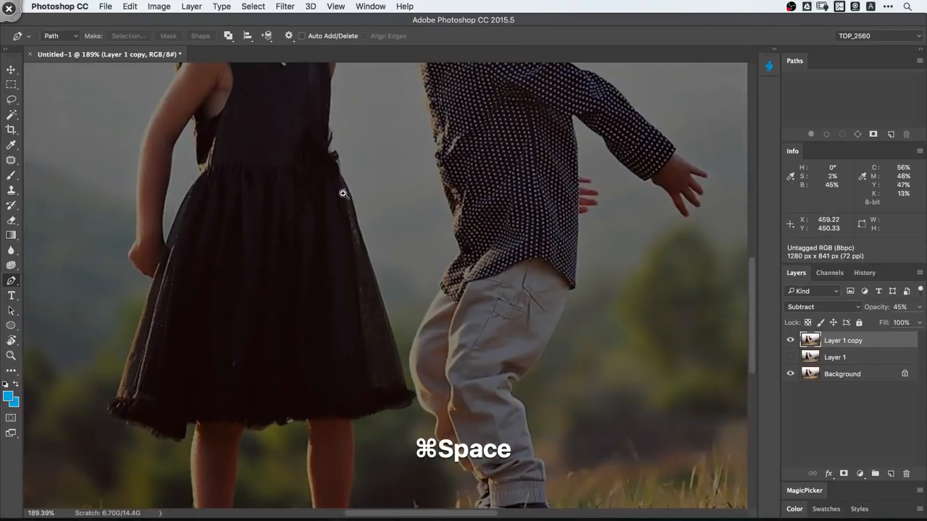
drag(341, 191, 376, 233)
drag(388, 301, 397, 335)
drag(427, 417, 359, 184)
drag(380, 262, 401, 325)
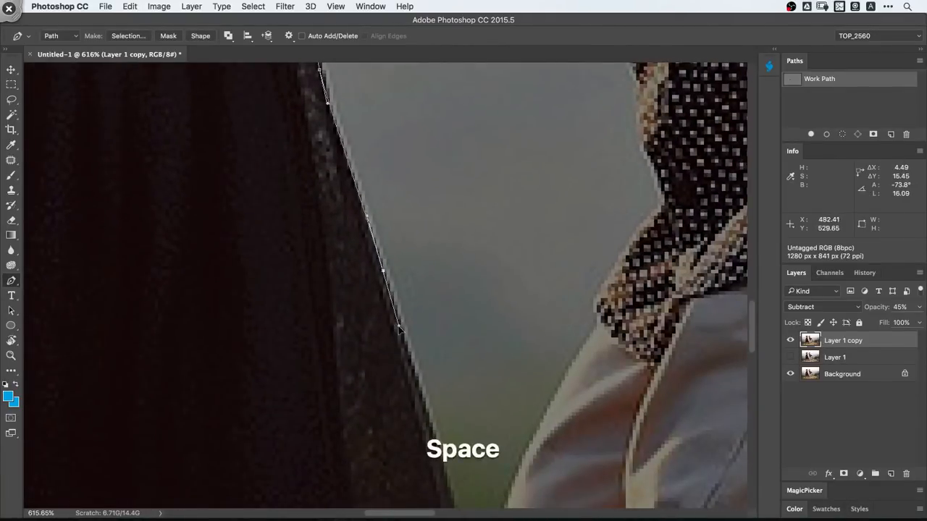
drag(416, 380, 375, 140)
drag(409, 250, 421, 294)
drag(434, 367, 408, 275)
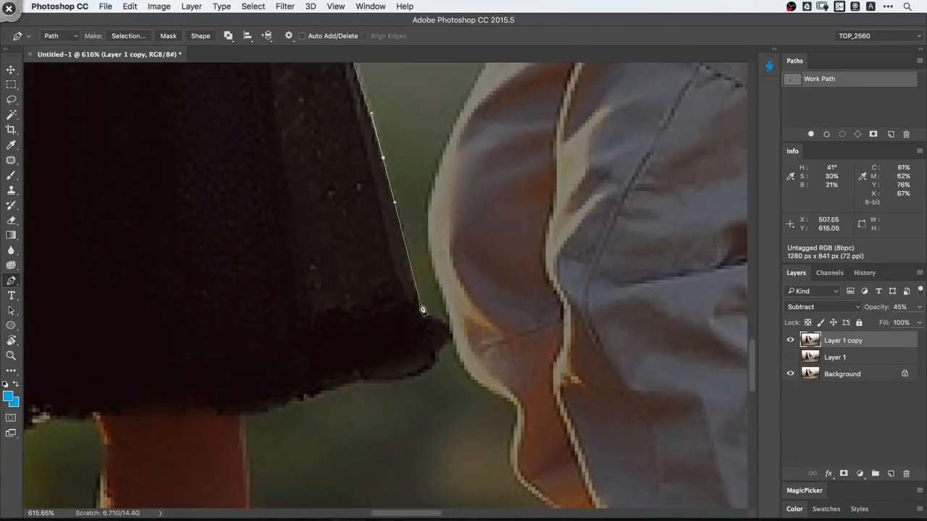
- Trace the path around the skirt's hem corner to the nearest leg, switching the Subtract guide layer off and on to check the edge
key(super+comma)
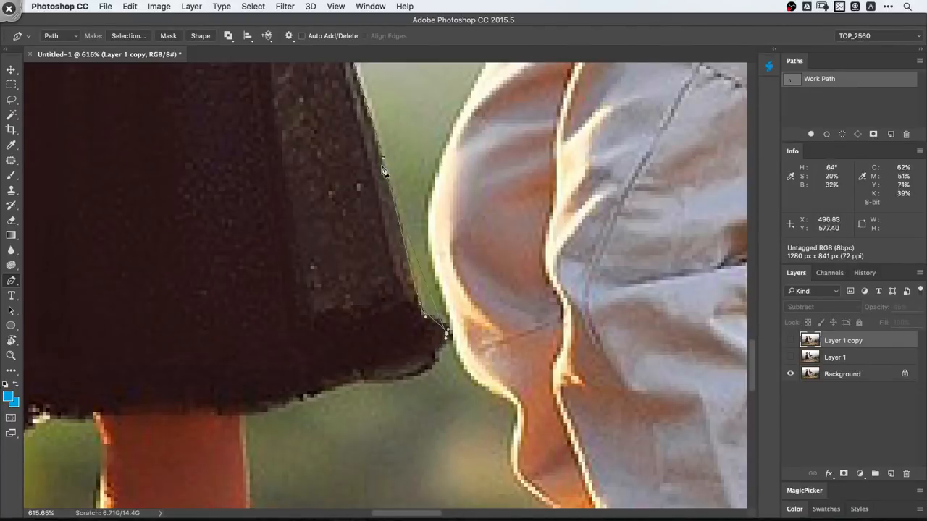
key(super+shift+a)
drag(432, 332, 569, 244)
click(559, 280)
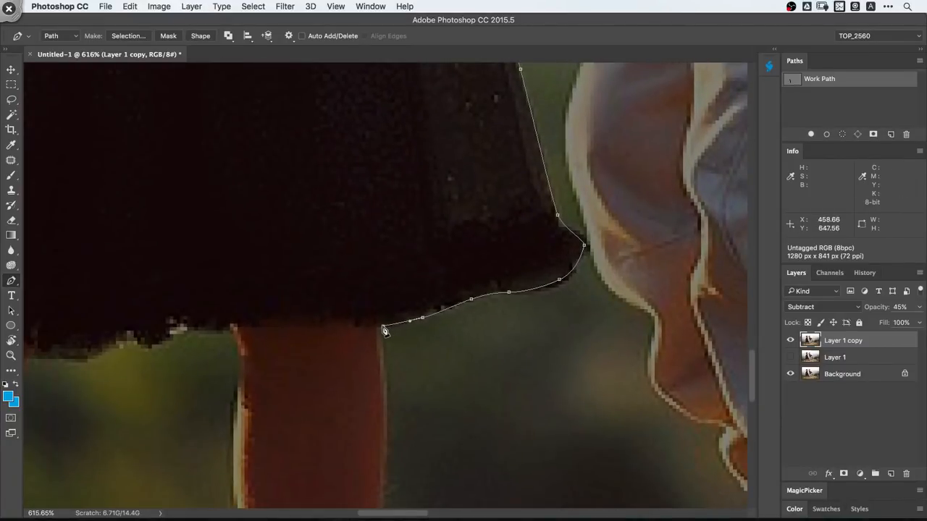
drag(382, 326, 397, 114)
- Trace the path down the leg edge nearest the boy and over the front of the shoe
drag(394, 266, 386, 323)
drag(387, 323, 409, 217)
drag(398, 302, 398, 326)
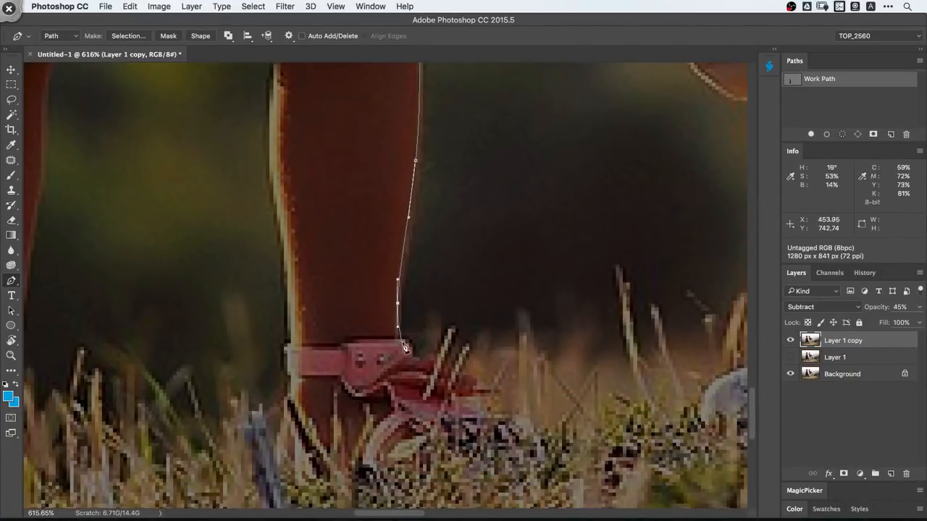
drag(472, 386, 483, 399)
drag(497, 414, 515, 428)
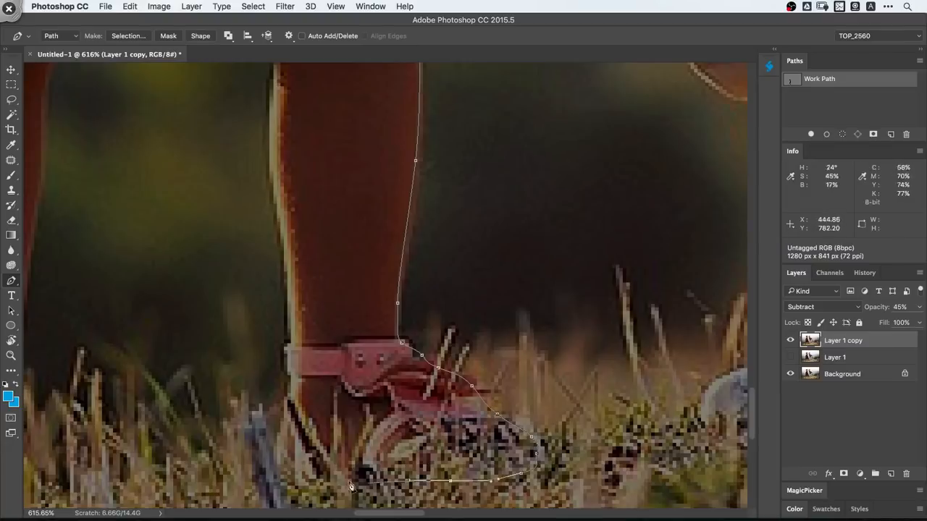
- Continue the path behind the shoe and up the other edge of that leg to the skirt hem
drag(292, 357, 296, 327)
drag(296, 300, 321, 444)
drag(305, 369, 299, 345)
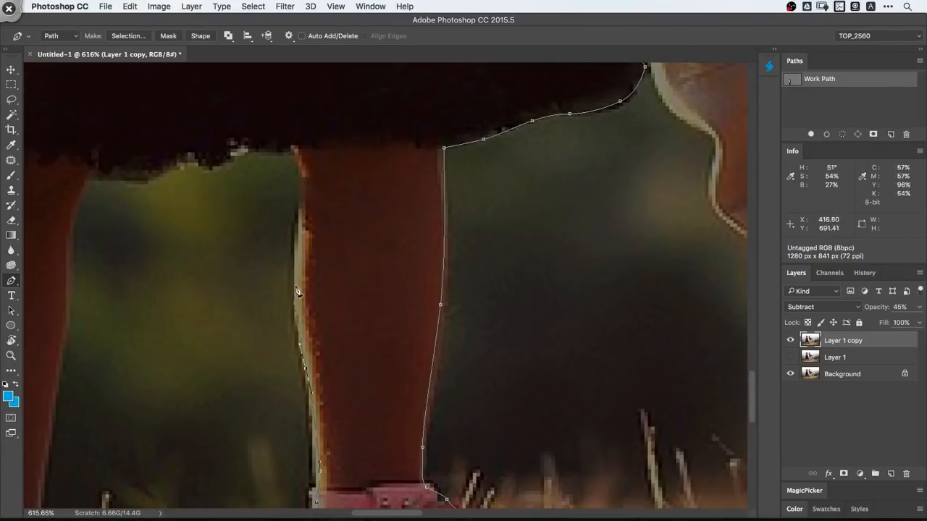
drag(296, 153, 542, 221)
- Trace the path along the hem between the legs and down the inner edge of the girl's other leg past the ankle strap
click(496, 223)
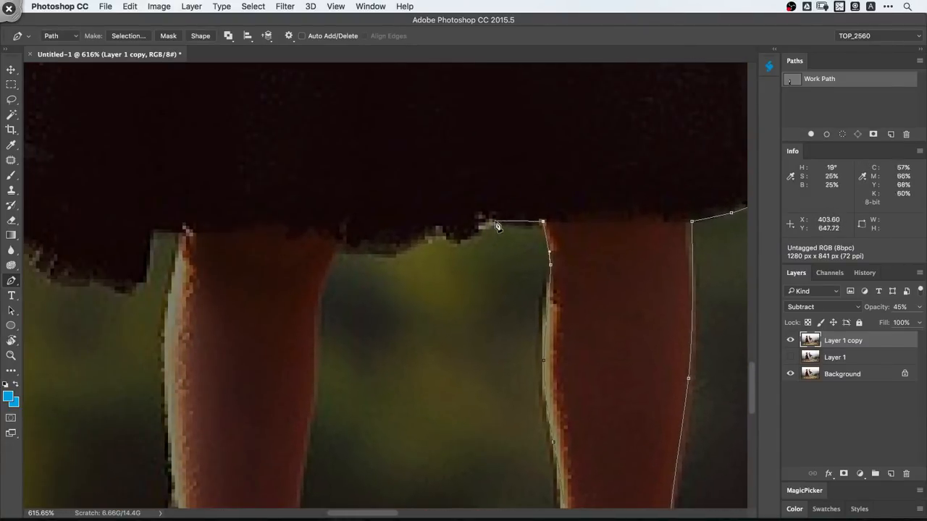
click(338, 248)
drag(327, 311, 367, 194)
drag(360, 232, 353, 277)
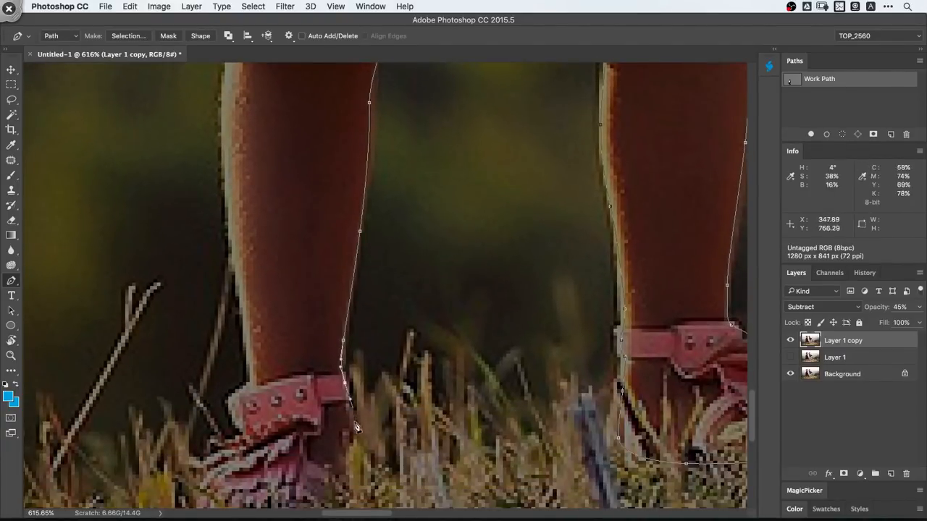
drag(355, 427, 360, 446)
- Trace the path around the girl's other shoe in the grass and back up to its ankle strap
drag(369, 449, 438, 224)
drag(423, 270, 420, 300)
drag(409, 334, 386, 350)
drag(326, 355, 289, 346)
drag(283, 293, 284, 273)
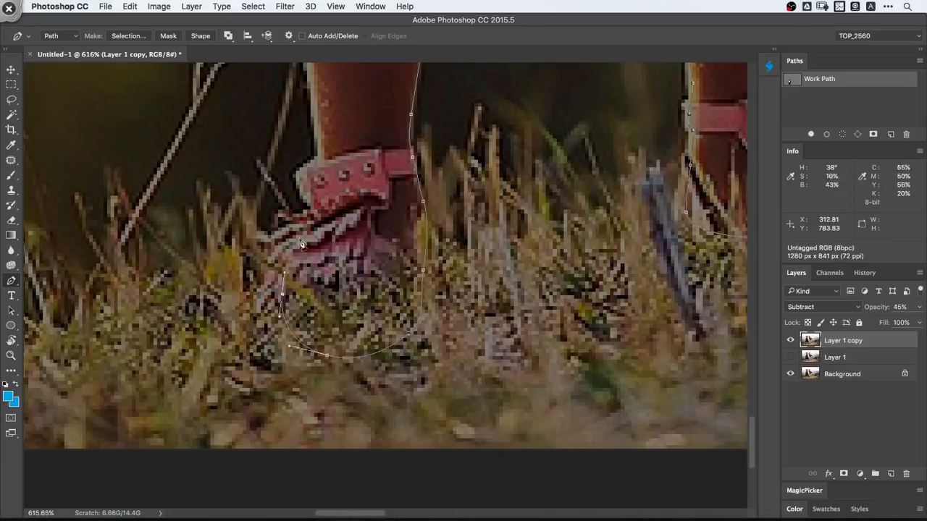
drag(302, 173, 313, 164)
- Trace the path from the ankle strap up the outer edge of that leg to the skirt hem
click(319, 157)
drag(315, 118, 342, 469)
drag(326, 332, 318, 268)
drag(339, 126, 515, 252)
- Trace the path along the ragged hem from the leg to the skirt's outer corner behind the girl
click(488, 247)
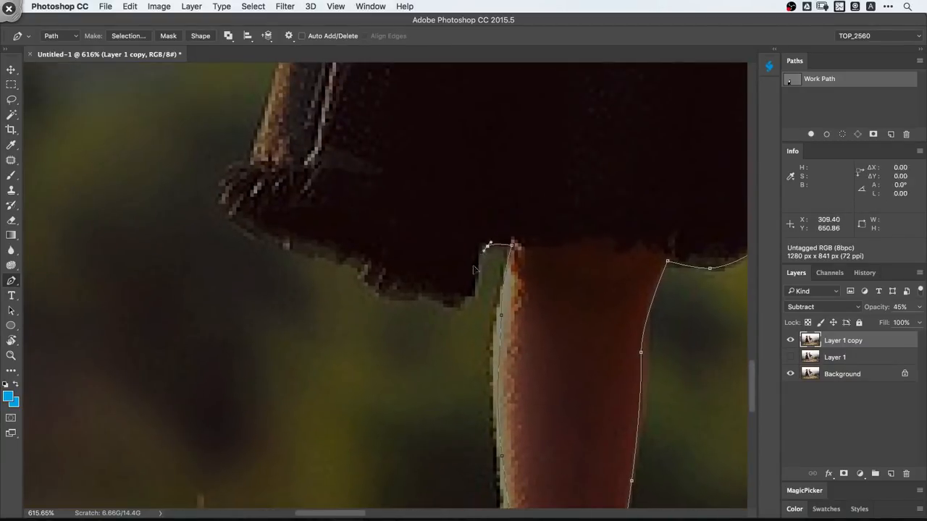
click(358, 266)
click(326, 254)
click(273, 240)
click(251, 232)
click(233, 216)
click(216, 201)
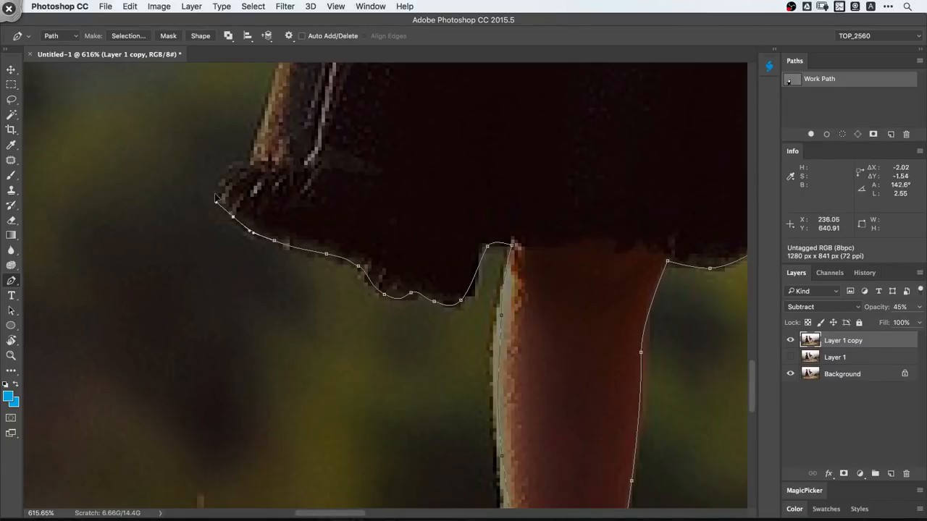
- Round the skirt's outer hem corner and trace the path up the dress's back edge toward the hand
drag(267, 178, 233, 452)
click(220, 421)
drag(266, 278, 282, 228)
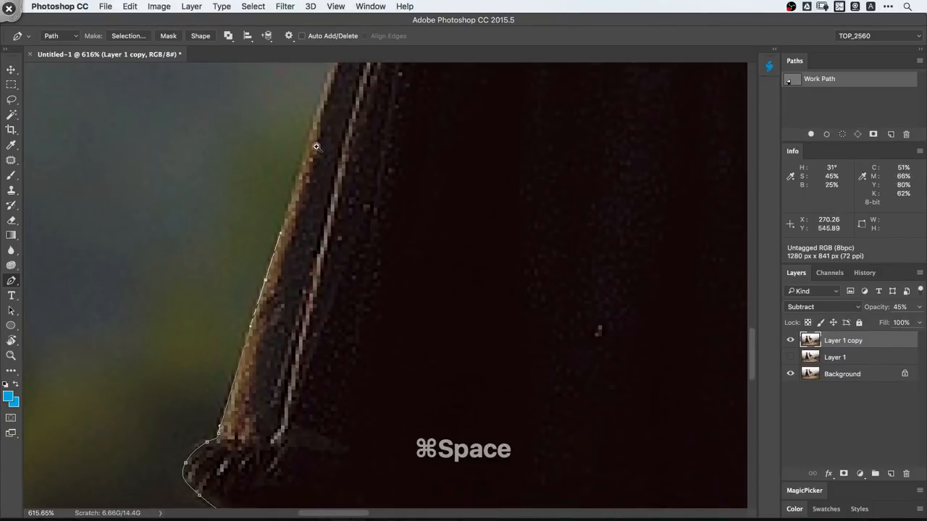
drag(314, 147, 286, 160)
drag(310, 194, 308, 317)
- Trace the path around the girl's hand to the wrist, hiding the Subtract guide layer briefly to place the point where hand meets dress
key(shift+super+a)
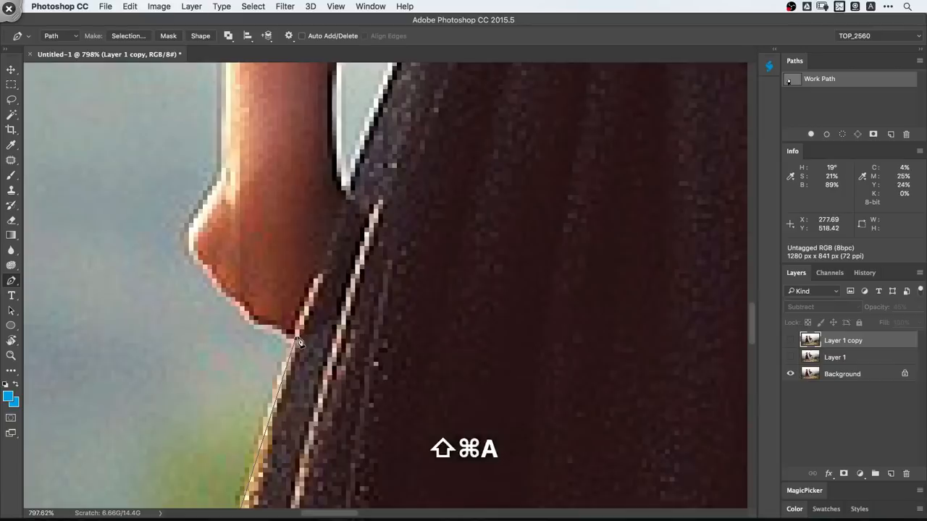
click(295, 331)
key(shift+super+a)
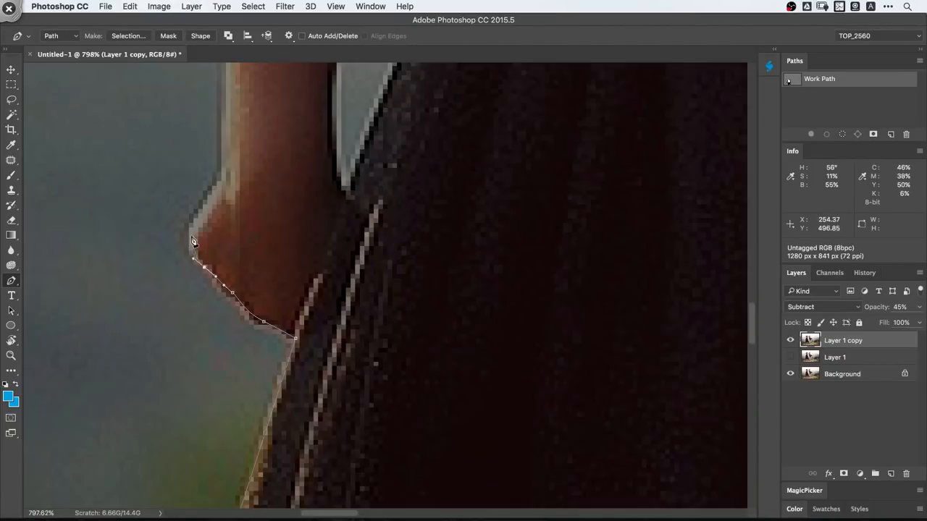
click(212, 190)
drag(213, 190, 235, 381)
- Trace the path up the outer edge of the girl's arm to the tip of the ponytail near the shoulder
drag(236, 274, 236, 249)
drag(236, 197, 249, 353)
drag(249, 248, 249, 200)
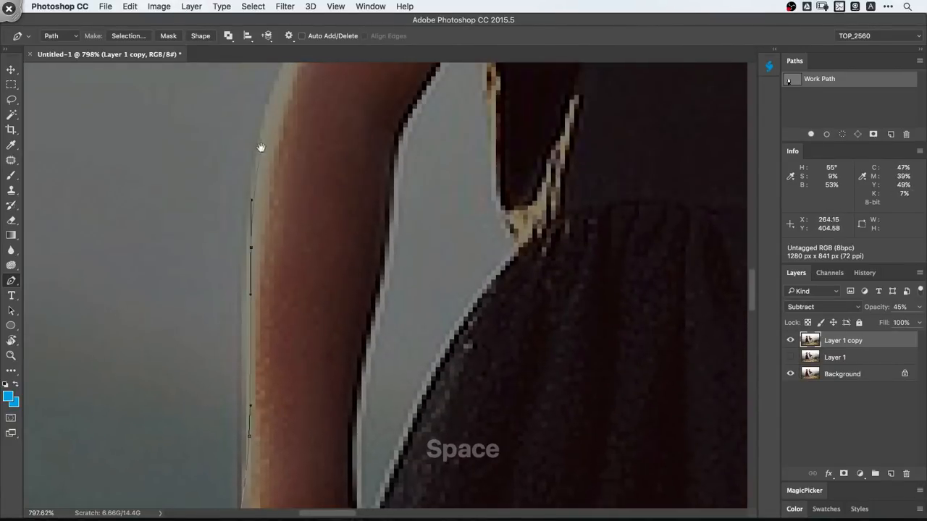
drag(261, 147, 250, 328)
drag(263, 261, 279, 217)
drag(280, 217, 222, 367)
drag(299, 238, 310, 219)
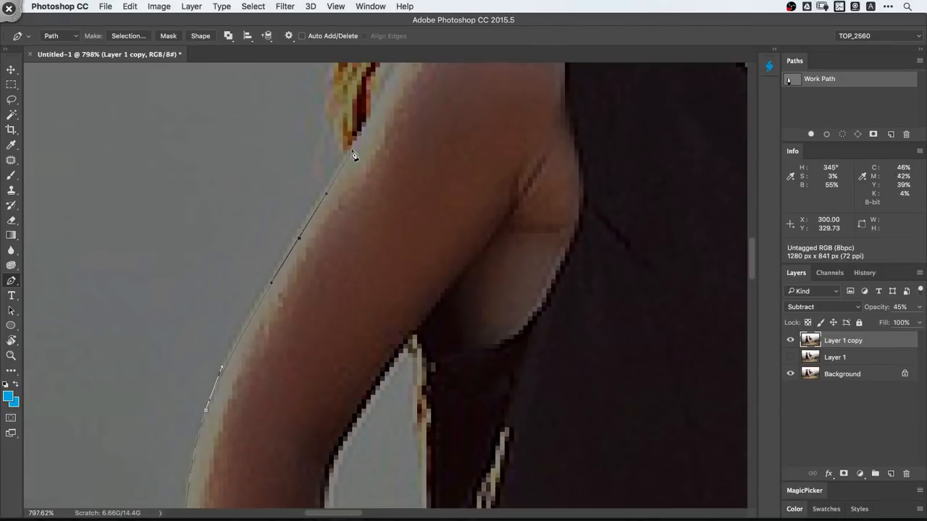
click(352, 151)
drag(352, 150, 279, 308)
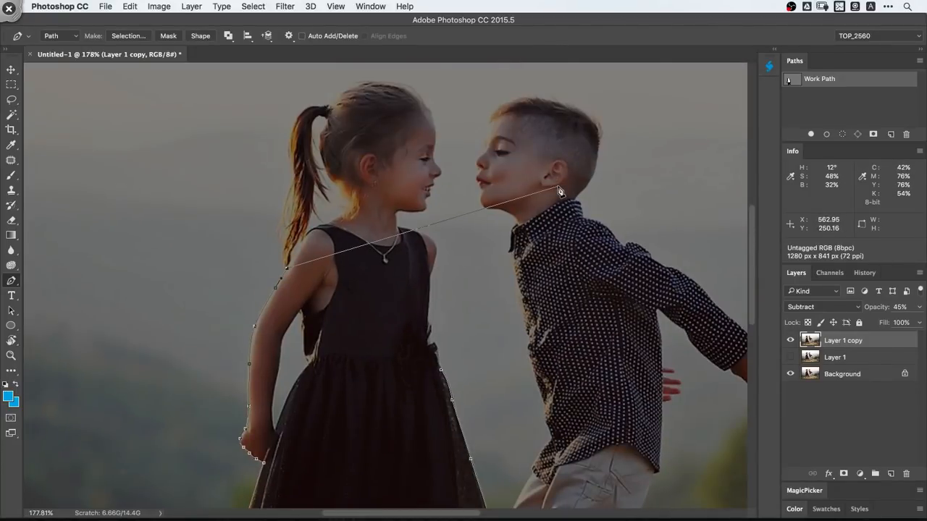
- Remove the two guide layers and close the document without saving
drag(490, 196, 210, 441)
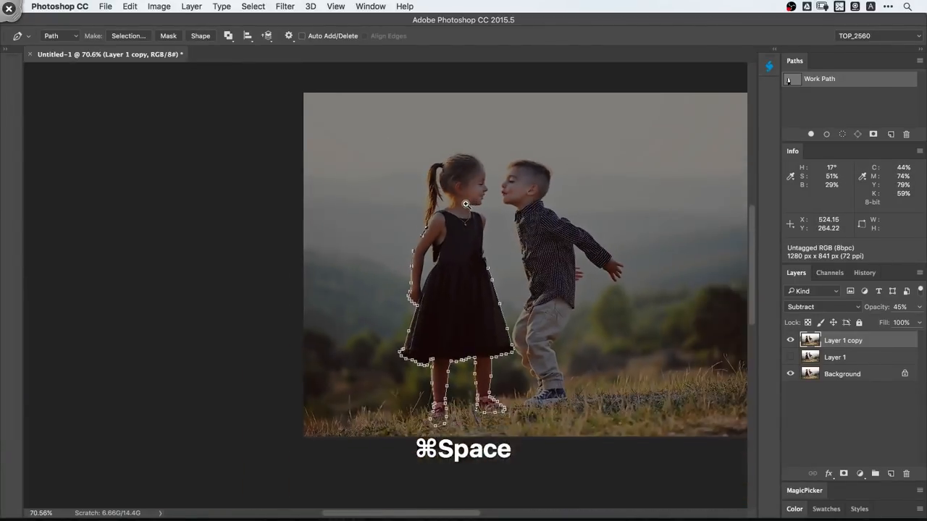
shift+click(836, 358)
key(alt+shift+super+x)
drag(583, 312, 574, 312)
key(super+w)
click(430, 187)
key(space)
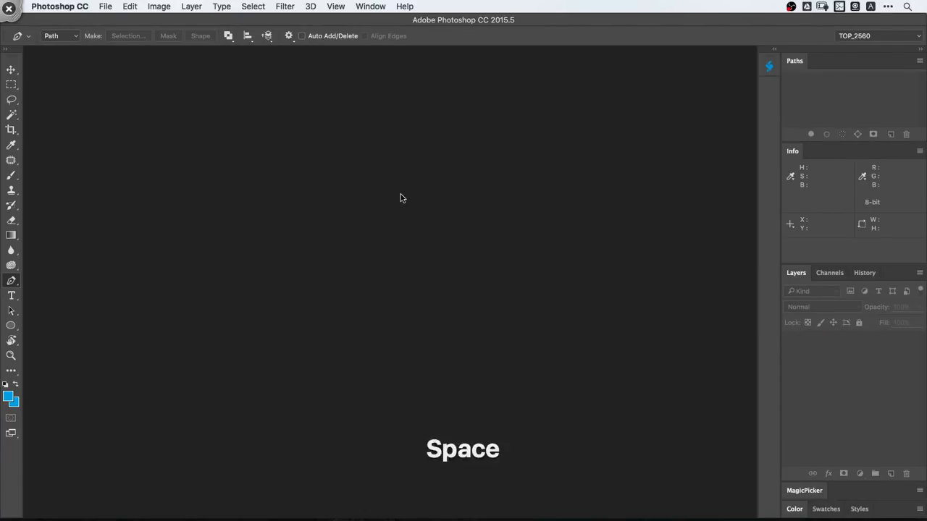
- Open the Actions panel and close it again
click(370, 5)
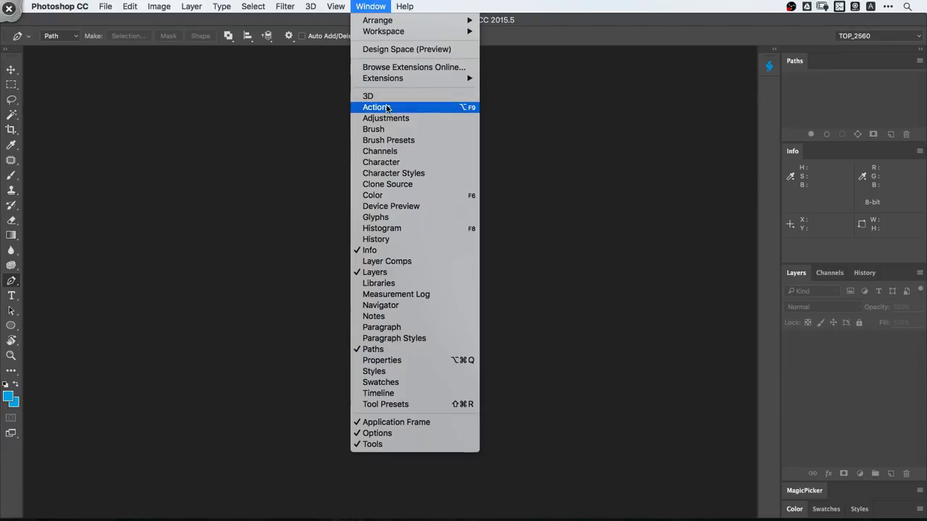
click(386, 109)
drag(190, 73, 152, 65)
click(105, 62)
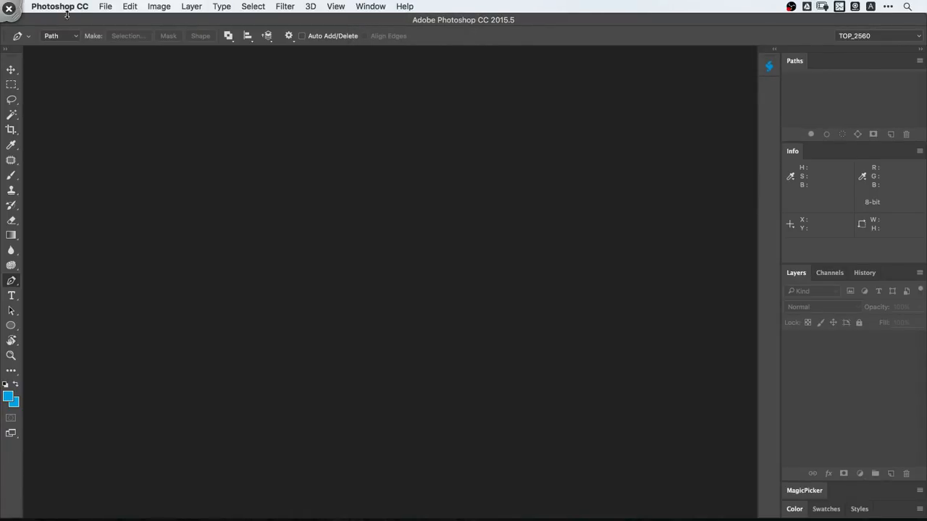
- Switch to Photoshop CC 2018 and delete the two hidden layers above Background in the image of the girl and boy
click(59, 6)
click(123, 112)
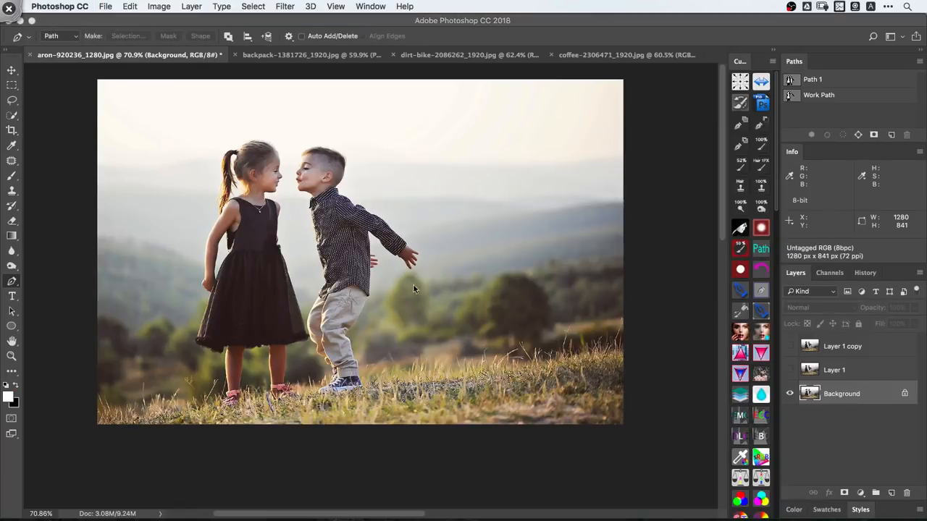
key(space)
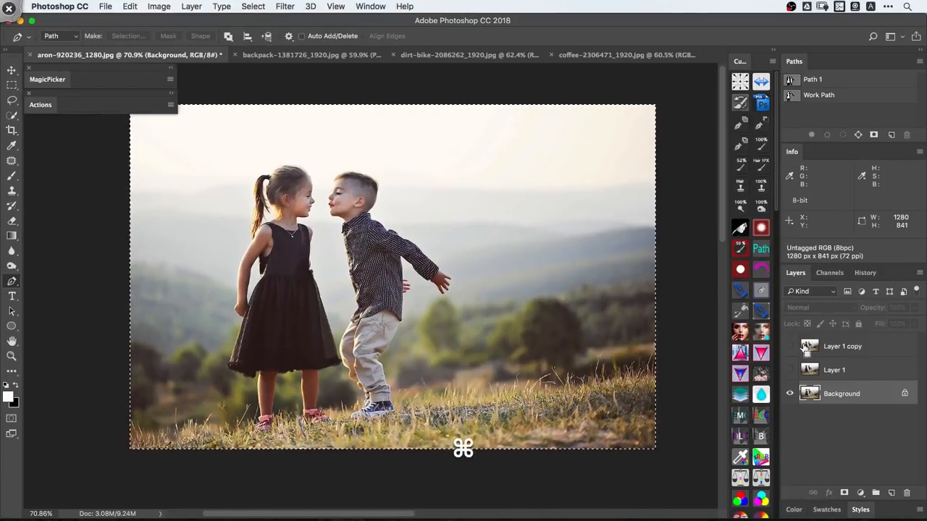
click(839, 346)
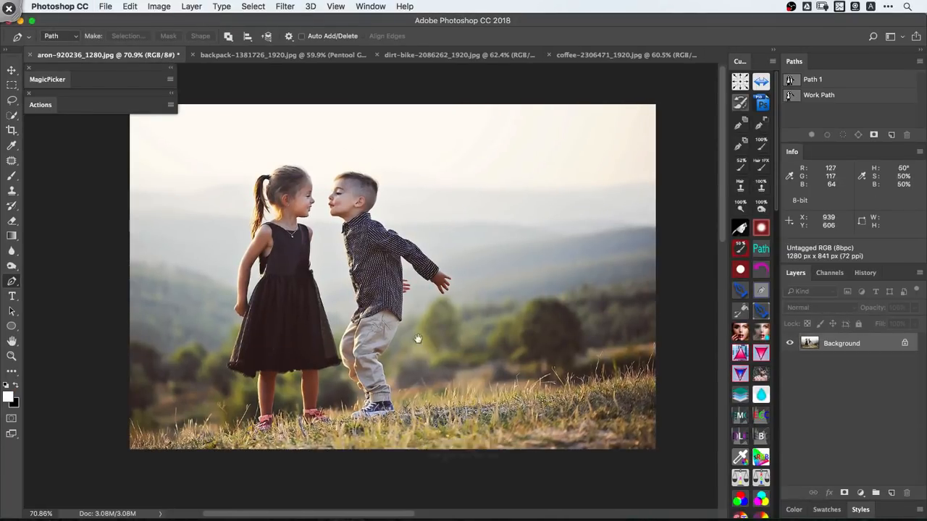
key(space)
- Open the backpack image and delete the Work Path around the hiker
click(290, 55)
drag(365, 243, 542, 251)
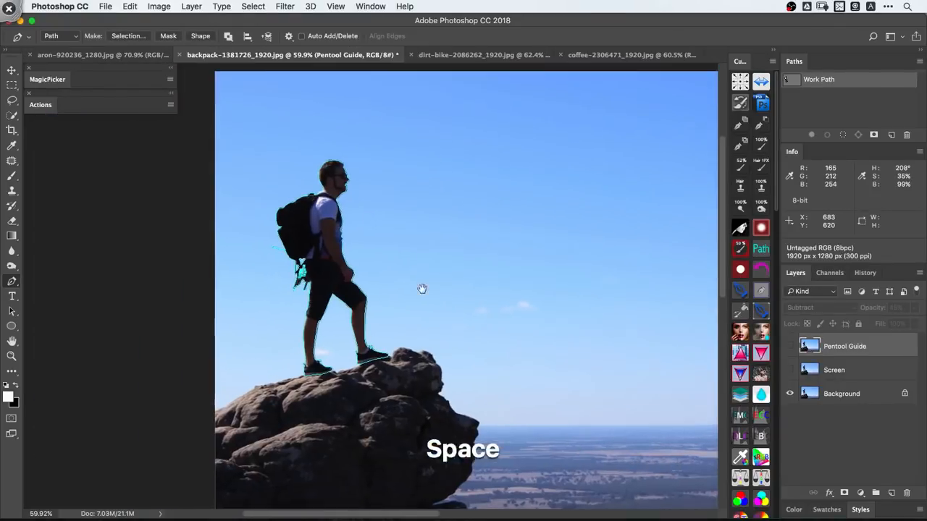
drag(232, 134, 446, 407)
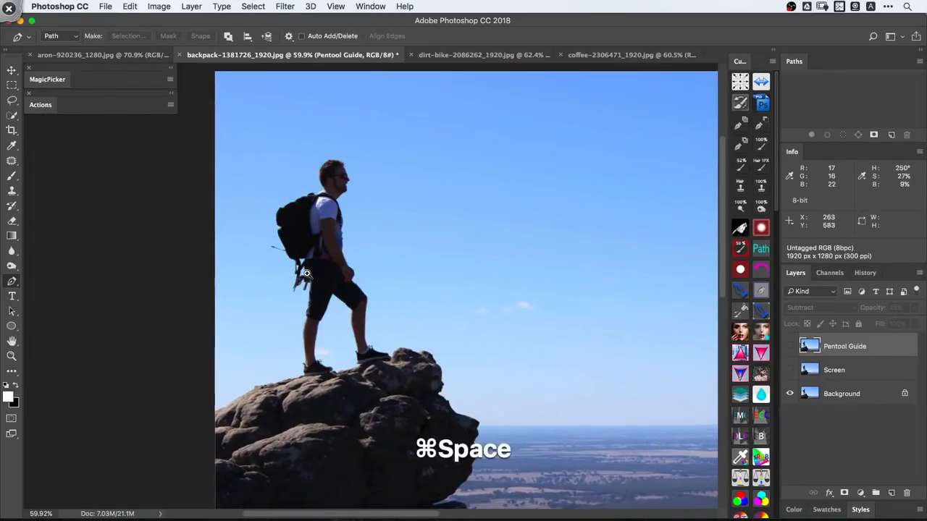
- Run the guide action on the backpack image and delete all four Pentool Guide and Screen layers, keeping only Background
drag(307, 270, 340, 303)
key(shift+F2)
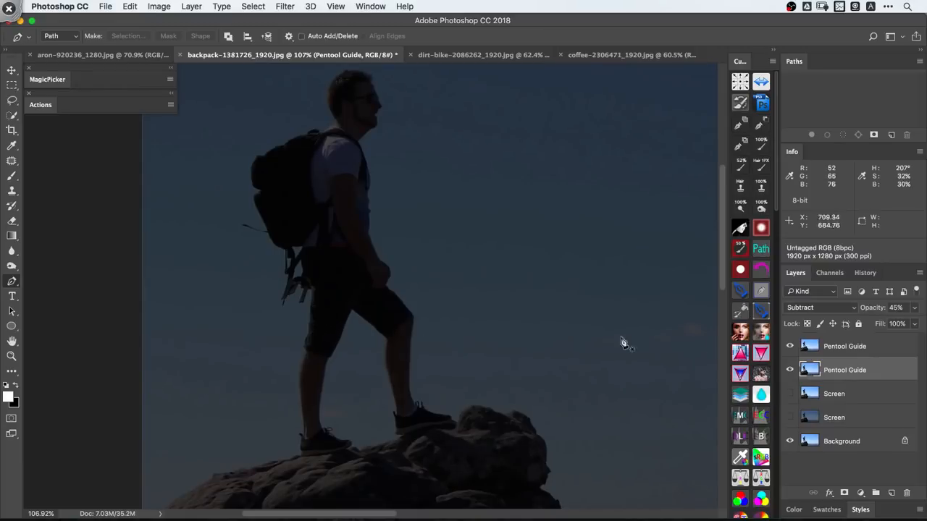
click(859, 345)
shift+click(841, 416)
key(Delete)
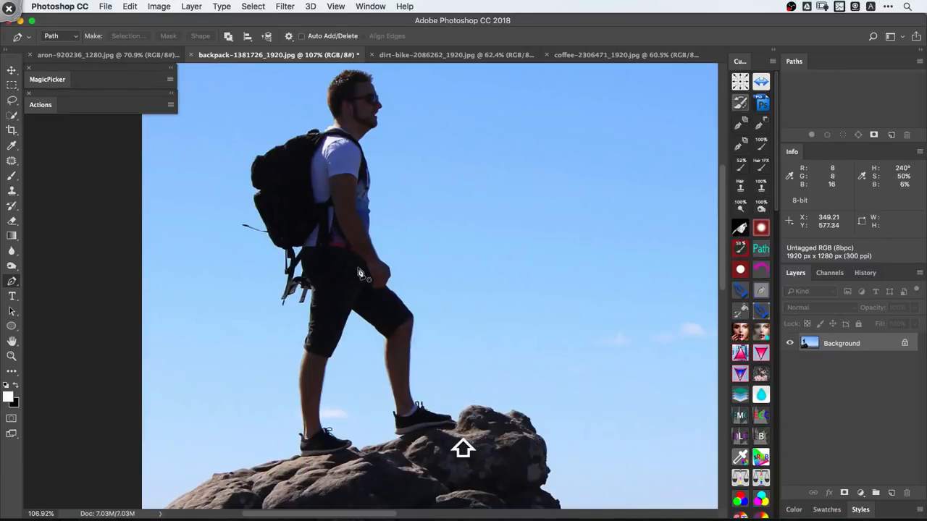
- Try to fill the Background layer of the backpack image
key(shift+F4)
click(548, 190)
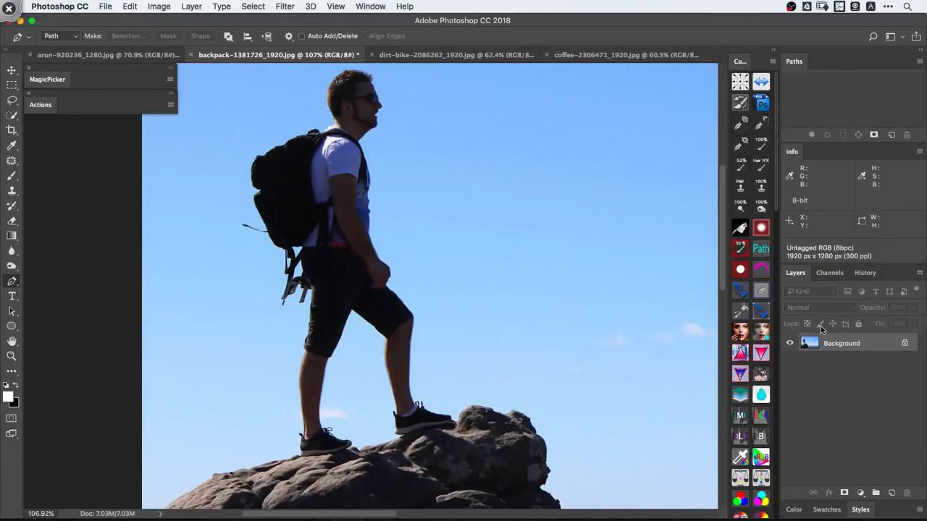
key(shift+F5)
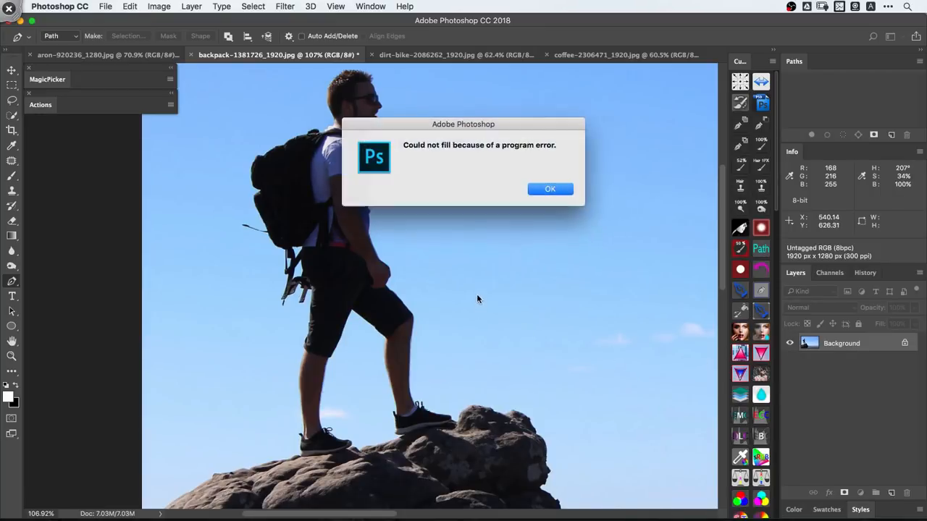
click(552, 191)
- Bring up the dirt-bike image with the whole picture in view
key(super+space)
drag(427, 219, 395, 219)
click(450, 54)
key(space)
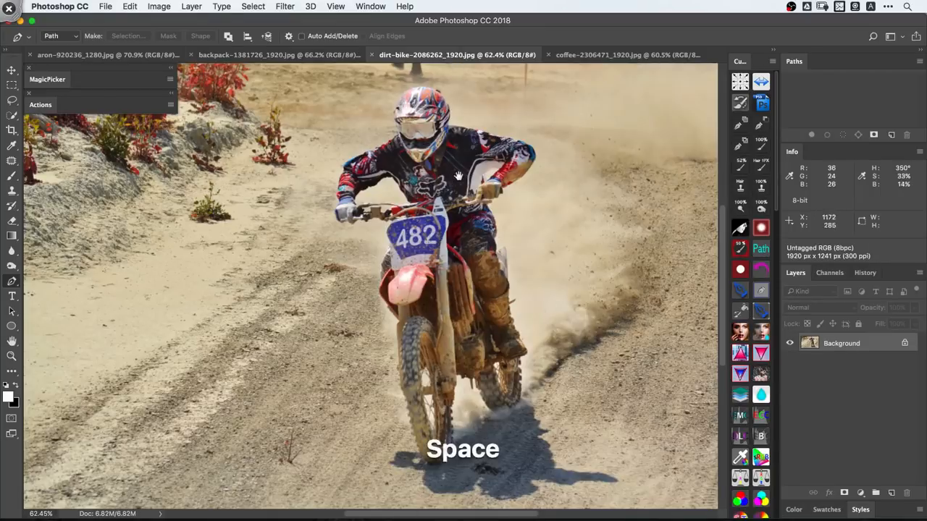
key(super+space)
drag(460, 179, 384, 224)
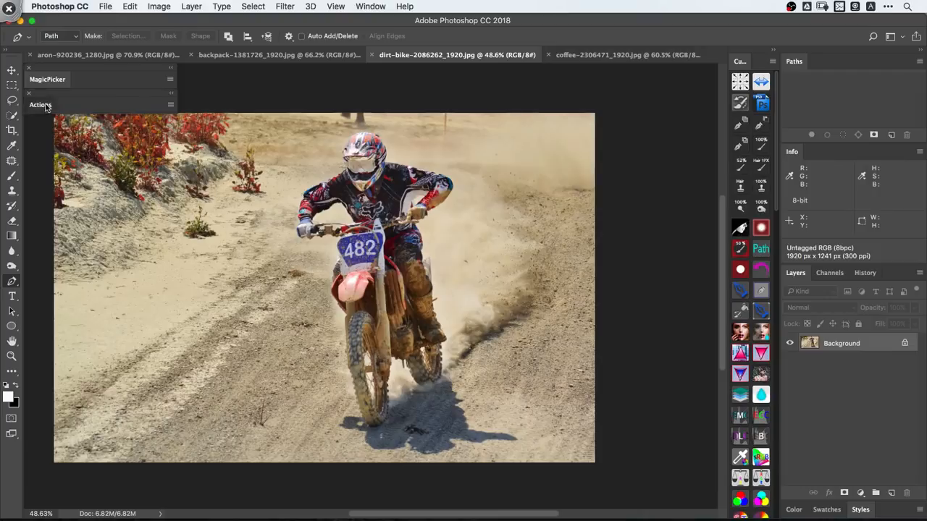
- Open the Actions panel, enlarge it and expand the Test set
click(43, 105)
drag(170, 251, 177, 495)
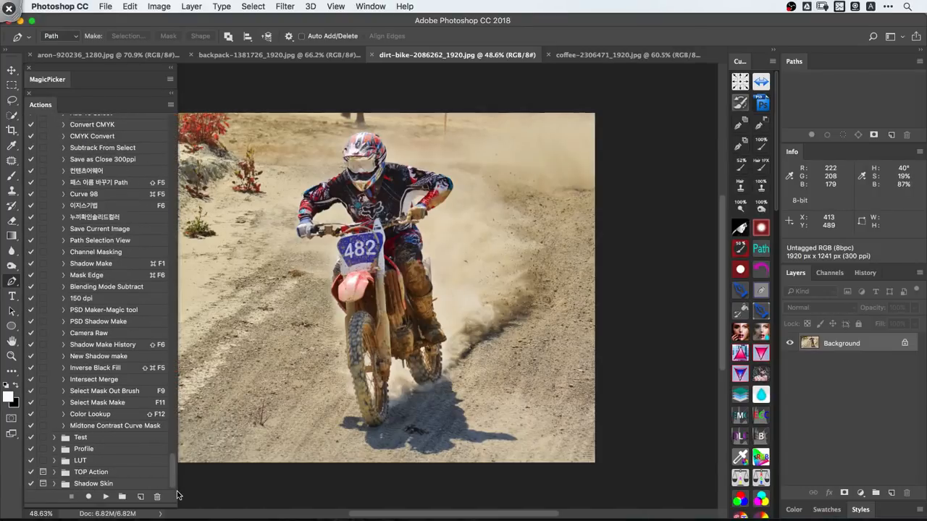
click(51, 438)
scroll(169, 464, down, 5)
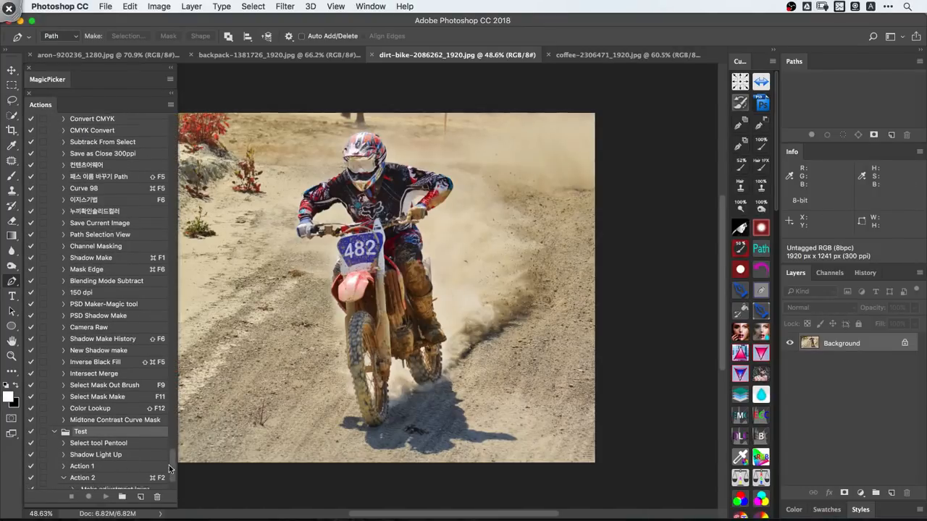
- Create a new action named Path Guide in the Test set and start recording it
click(141, 497)
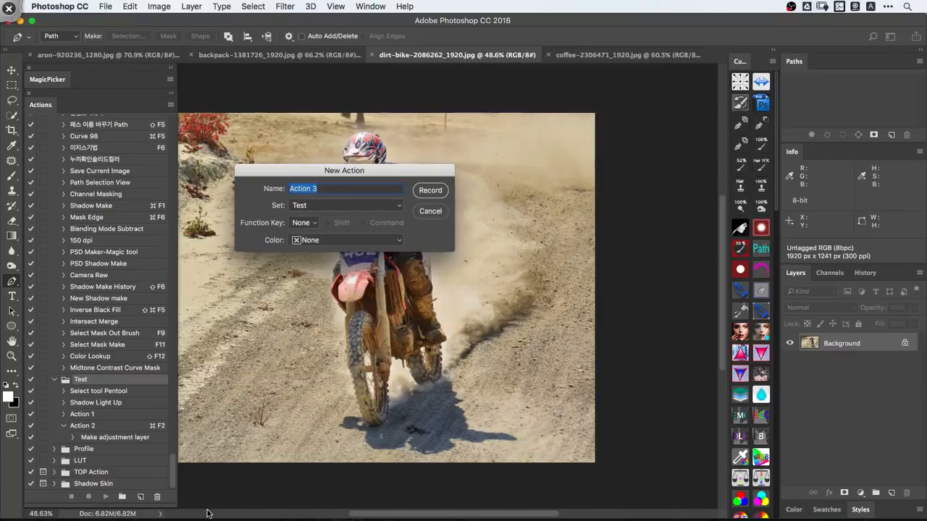
text(Pat)
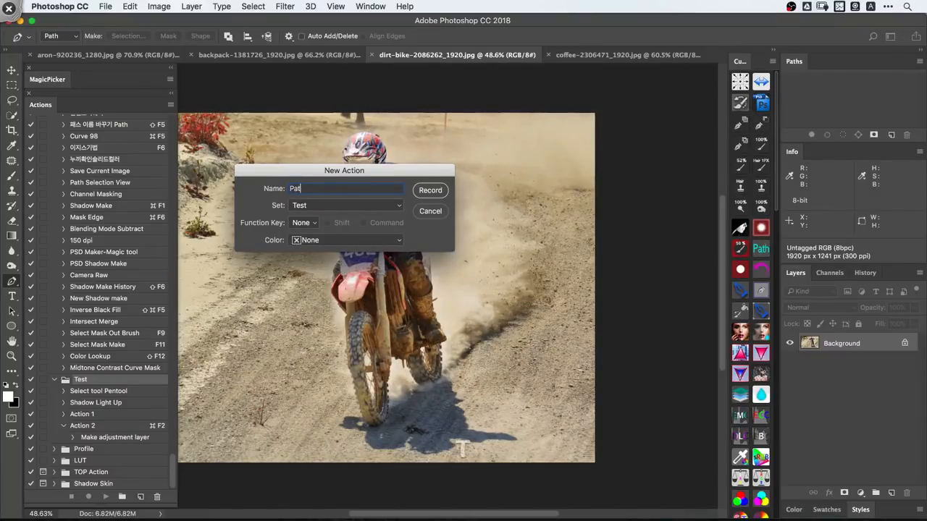
text(h Ro)
key(BackSpace)
key(BackSpace)
text(Guid)
key(Return)
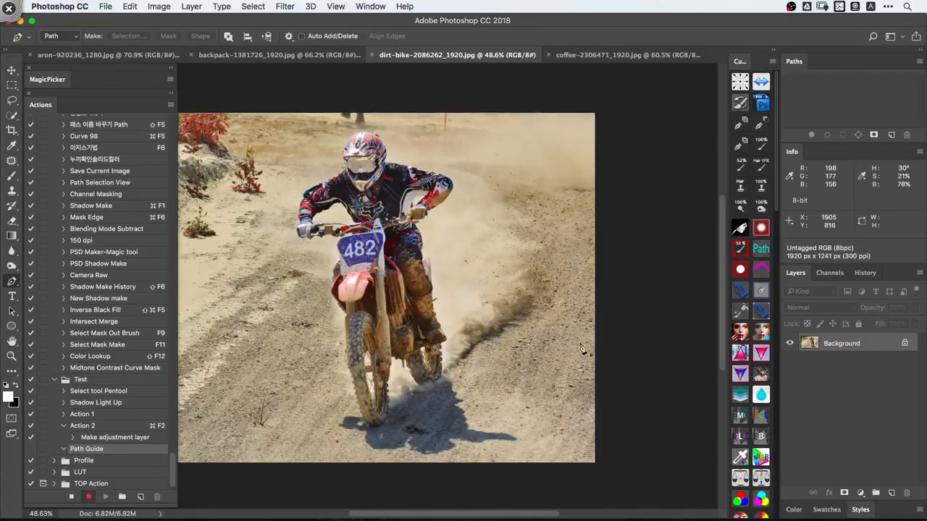
- Duplicate the Background layer in the dirt-bike image as Path Light
key(space)
drag(408, 299, 443, 317)
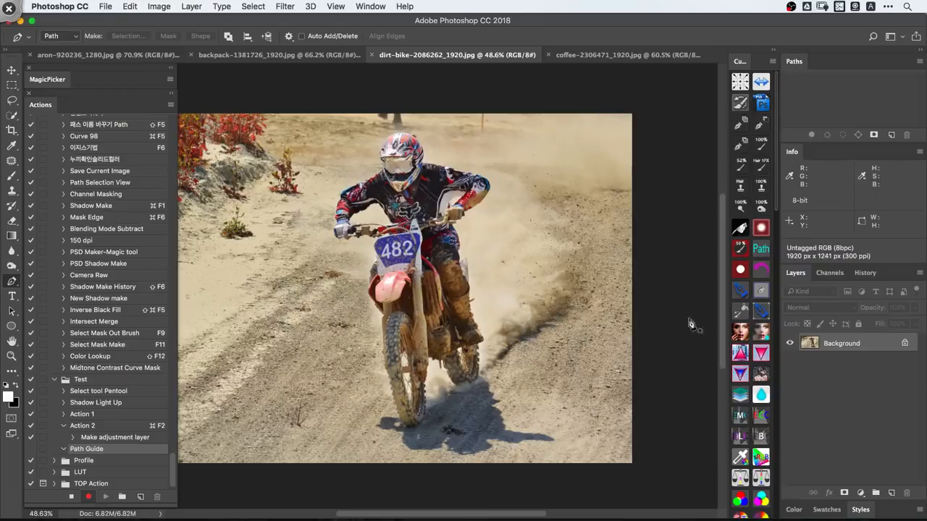
ctrl+click(841, 343)
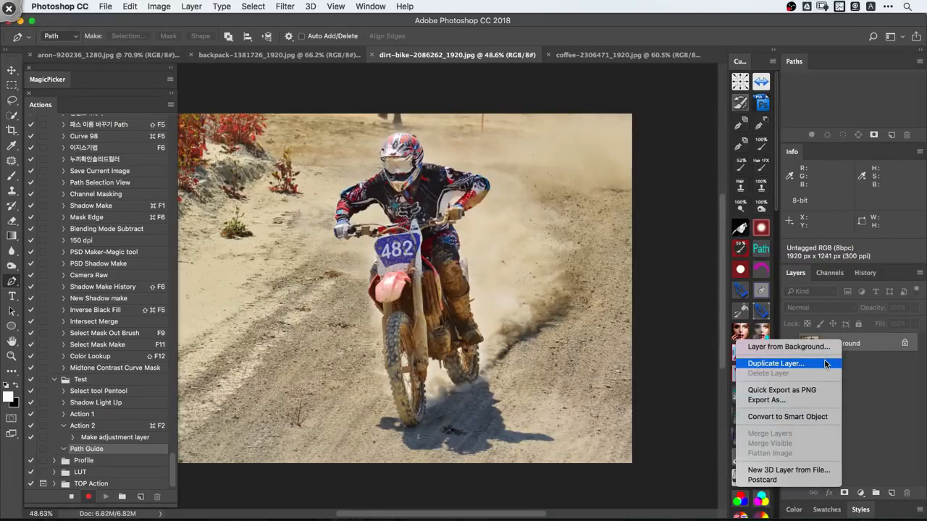
click(824, 363)
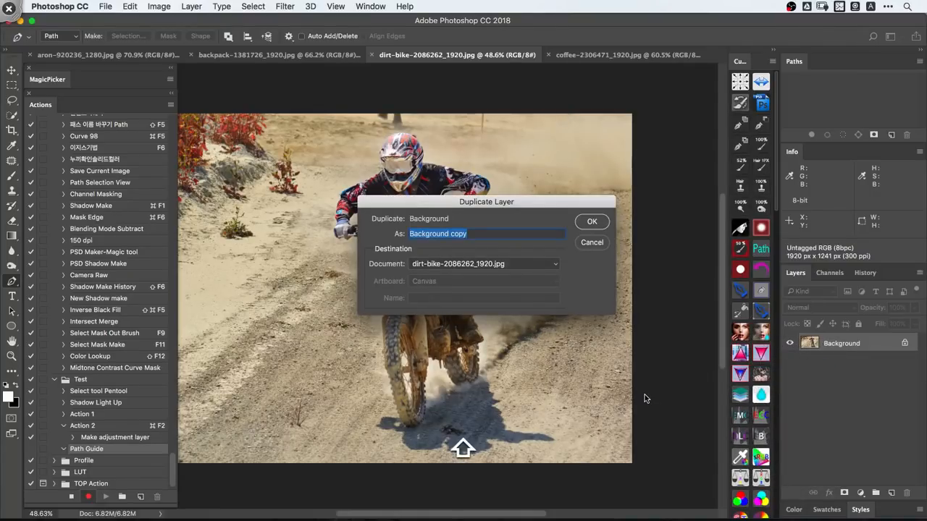
text(Path G)
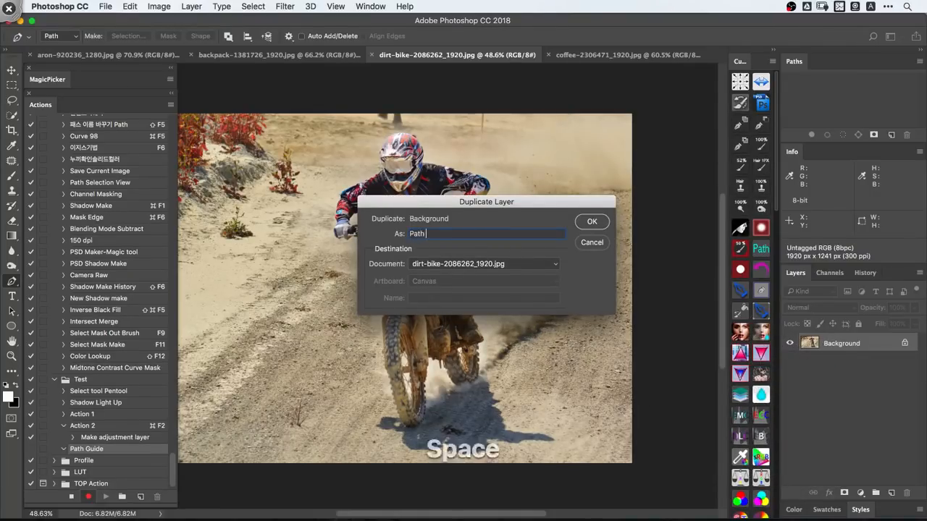
key(BackSpace)
key(BackSpace)
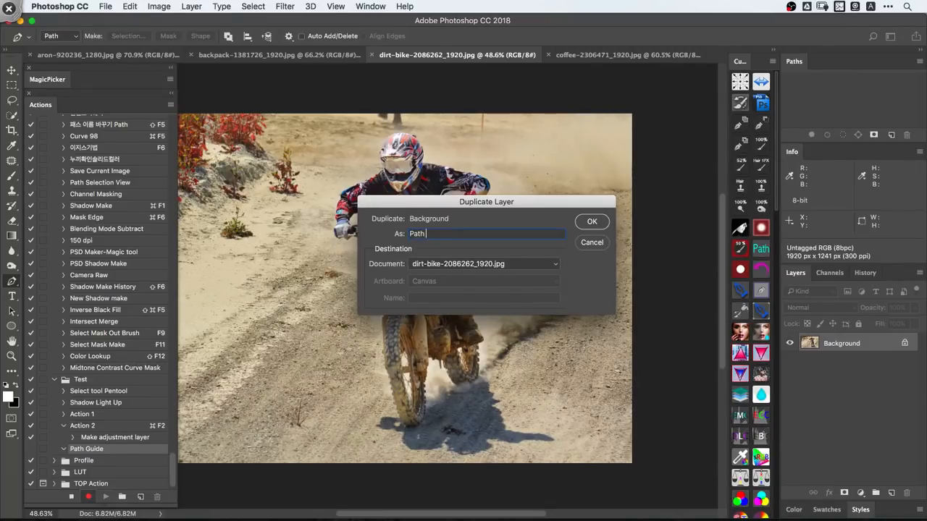
text(Light)
key(Return)
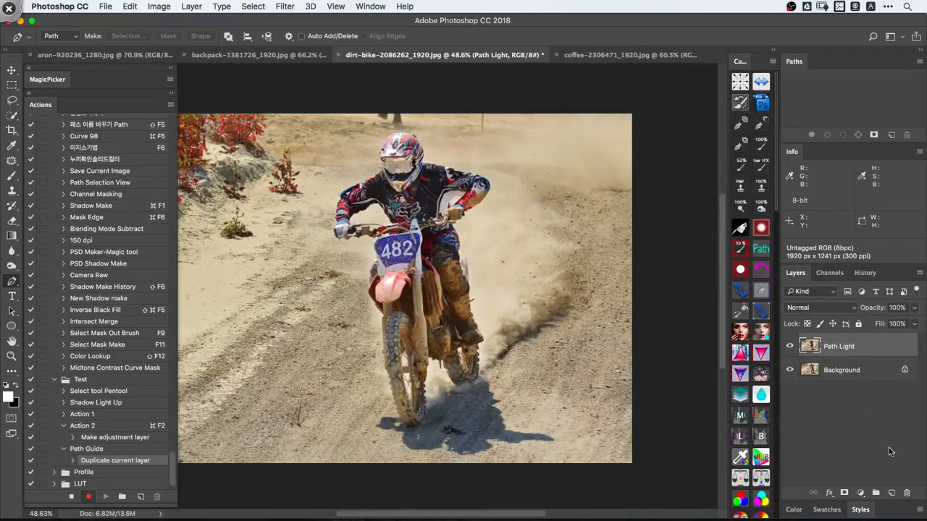
- Set the Path Light layer's blend mode to Screen and hide the layer
click(852, 313)
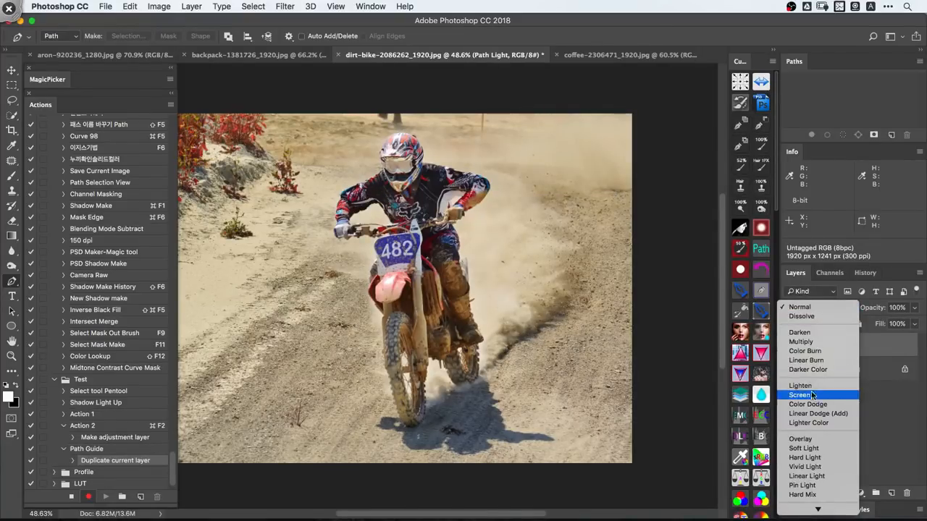
click(801, 363)
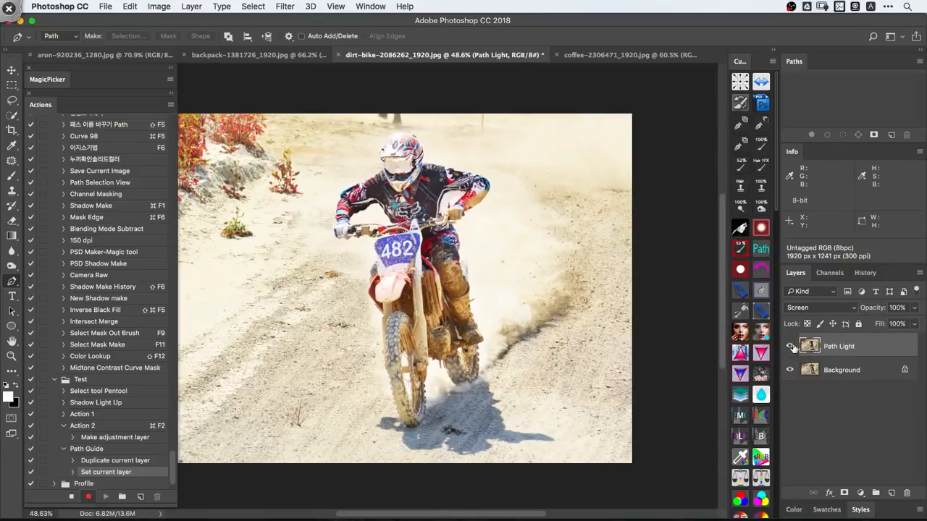
click(791, 347)
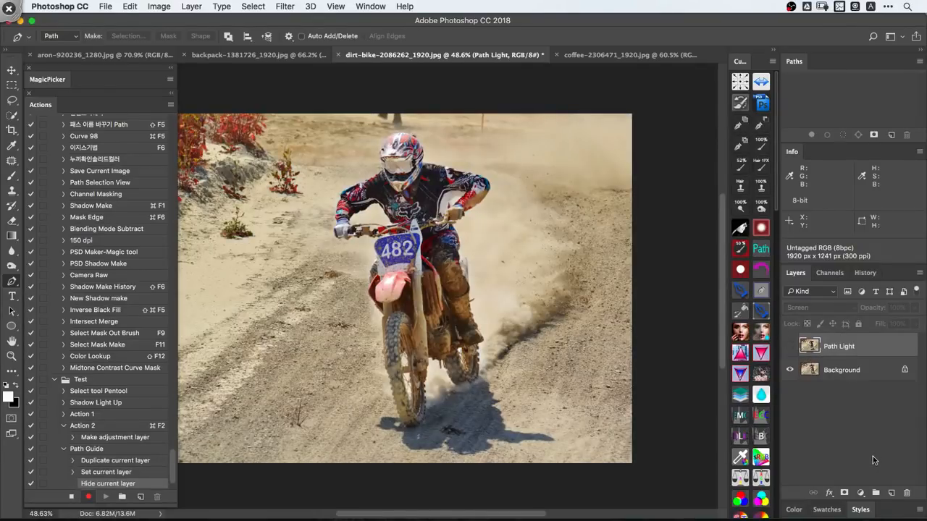
- Add a new layer on top, stamp the visible image onto it and rename it Path Guide
click(891, 493)
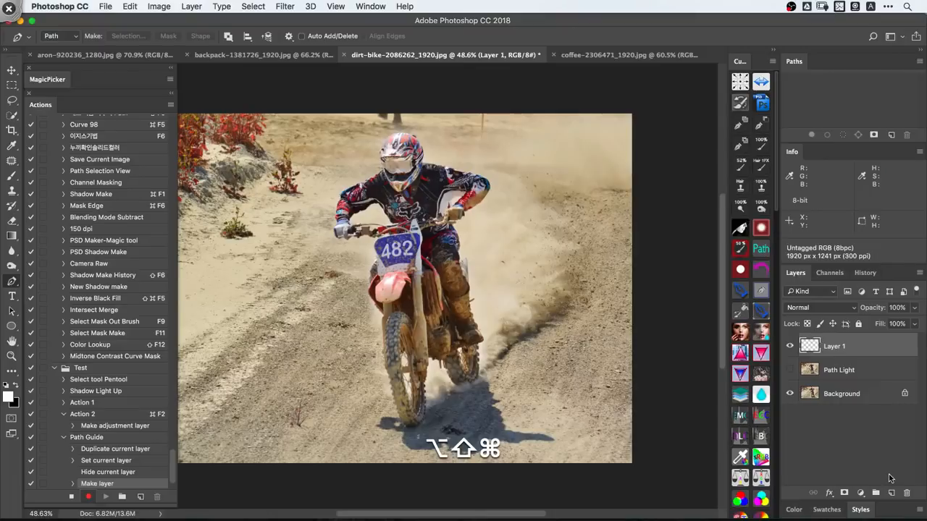
key(alt+shift+super+e)
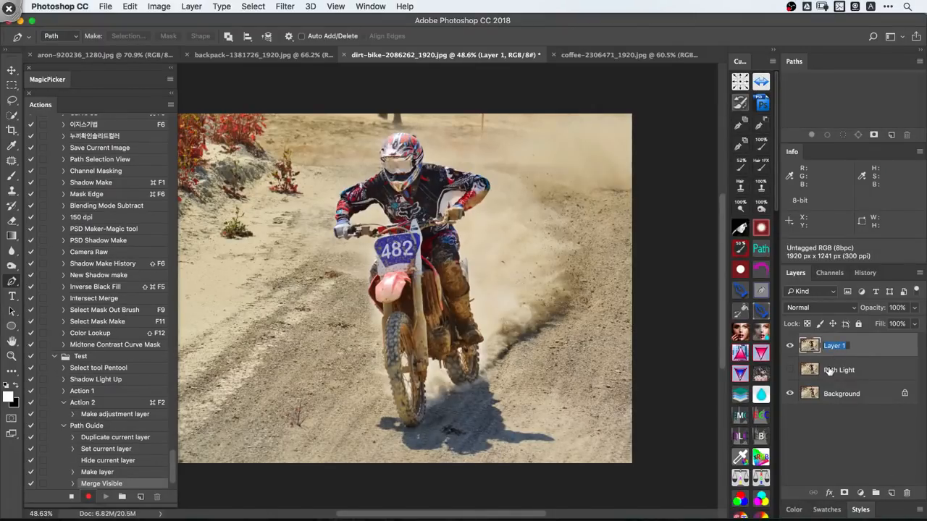
text(P)
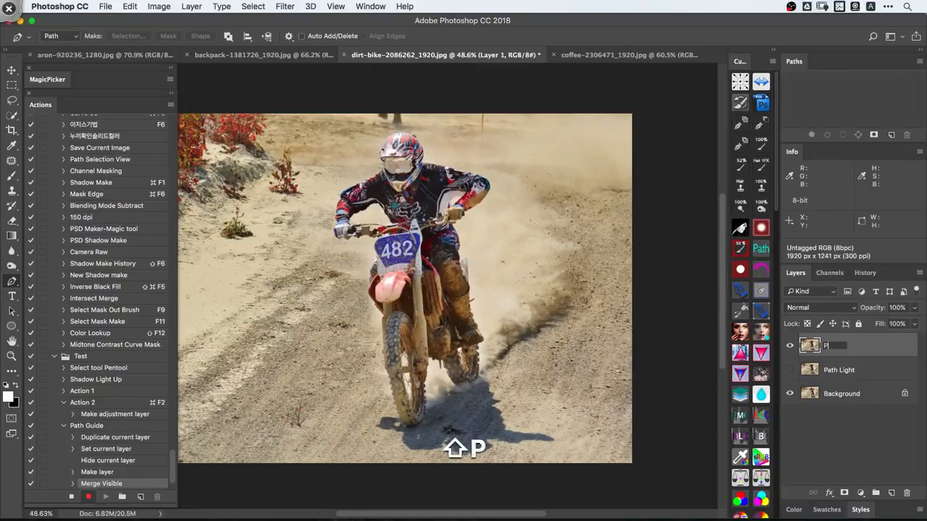
text(a)
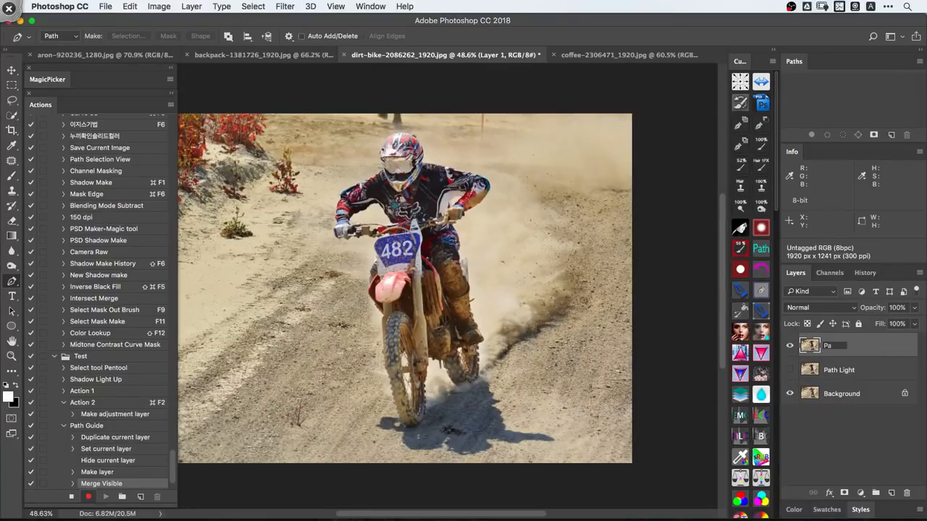
text(th Guide)
key(Return)
- Set the Path Guide layer's blend mode to Subtract and its opacity to 45%
click(816, 312)
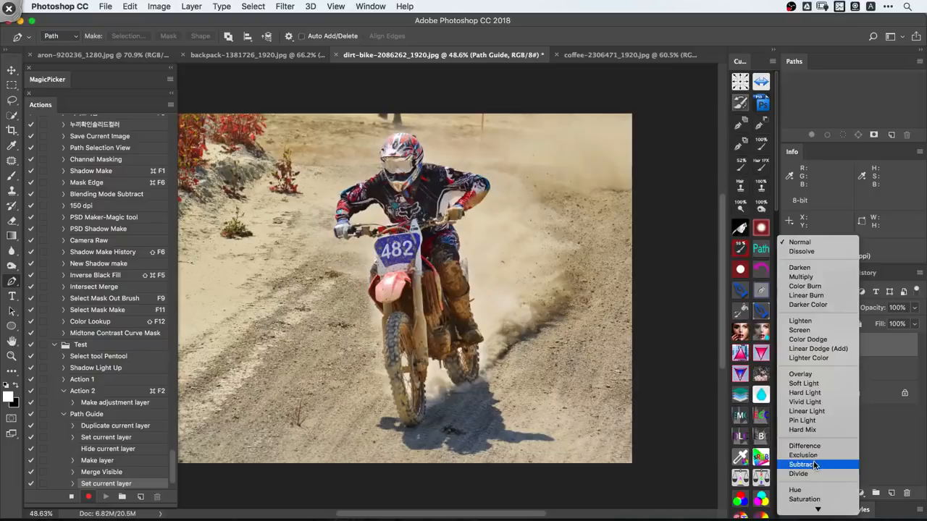
click(813, 464)
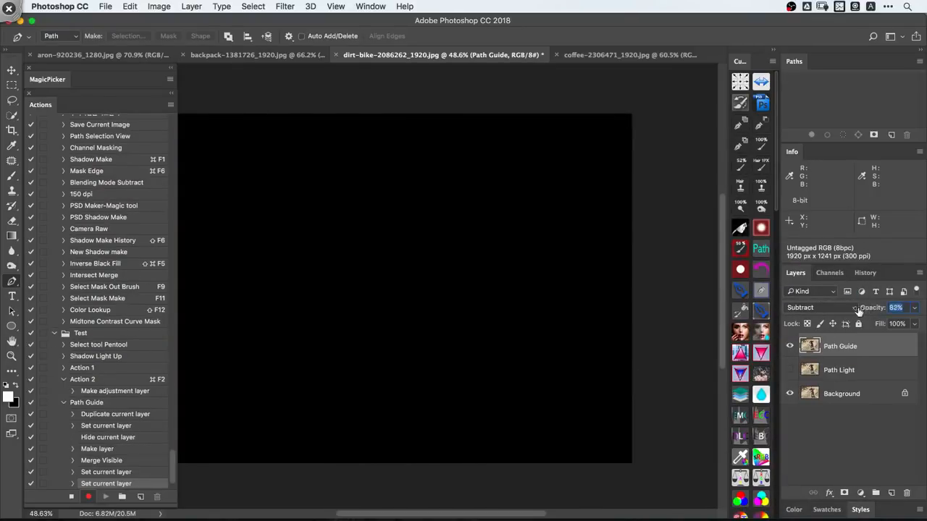
drag(857, 310, 842, 317)
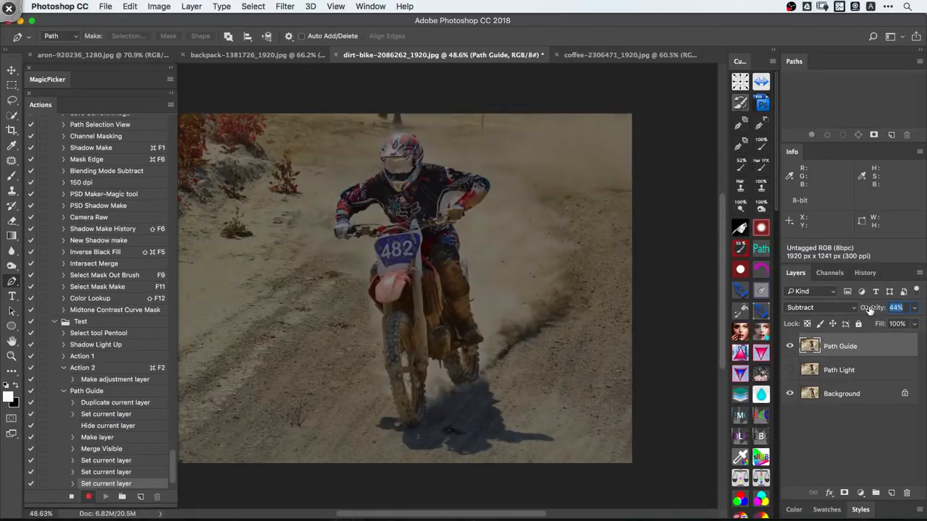
key(Return)
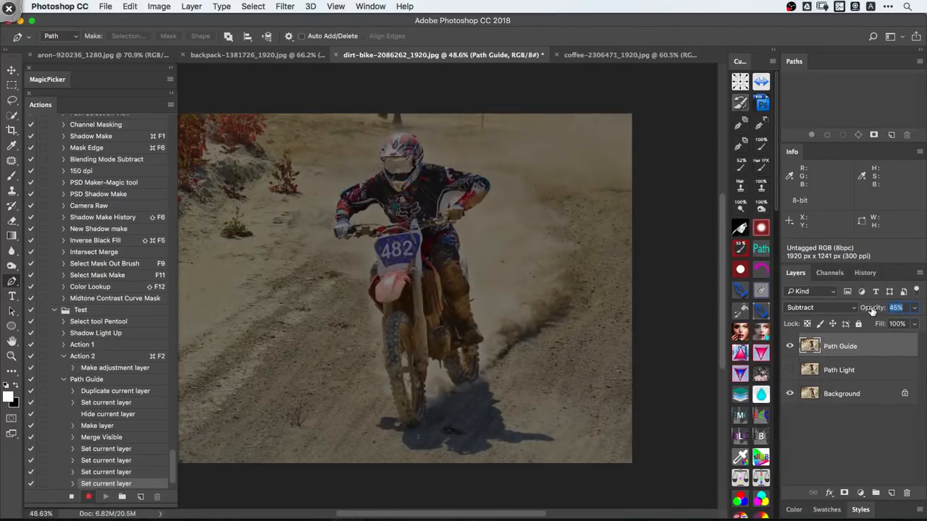
key(Return)
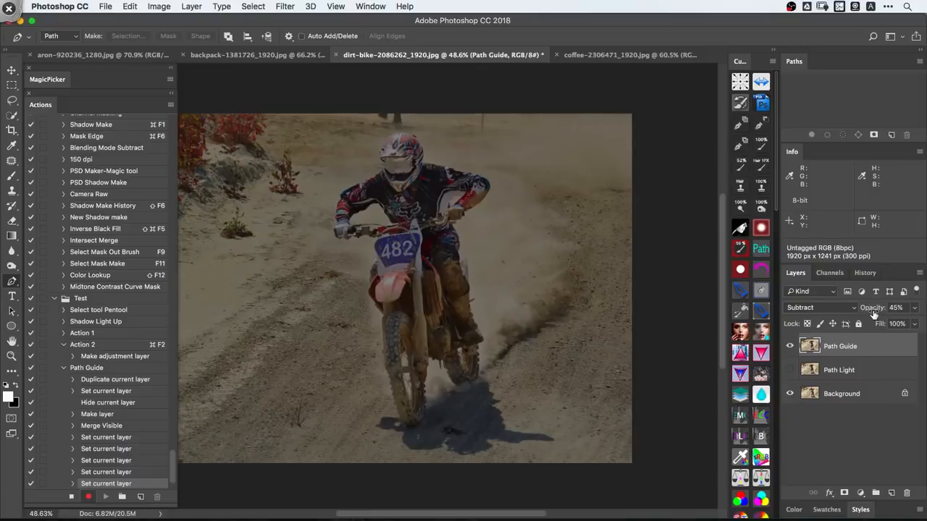
- Stop the recording and delete the last four Set current layer steps from the Path Guide action
click(71, 496)
click(123, 438)
shift+click(128, 472)
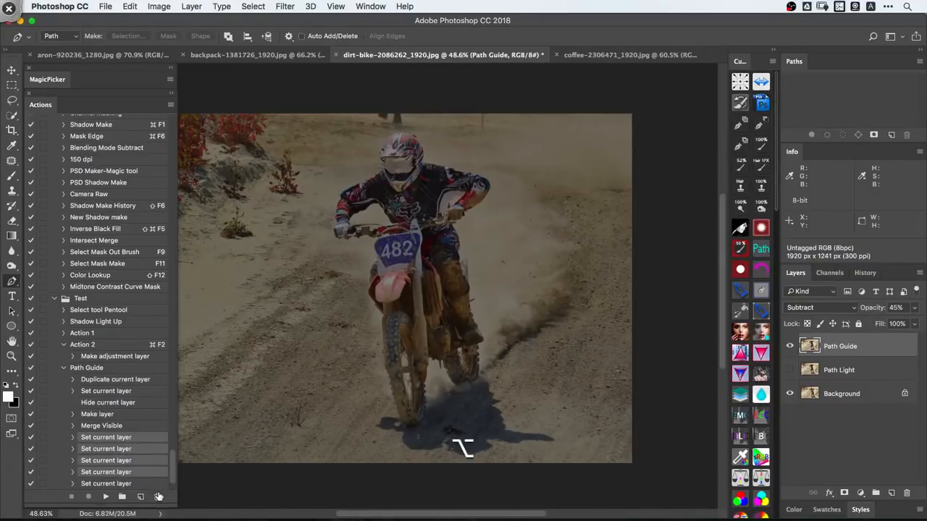
alt+click(159, 496)
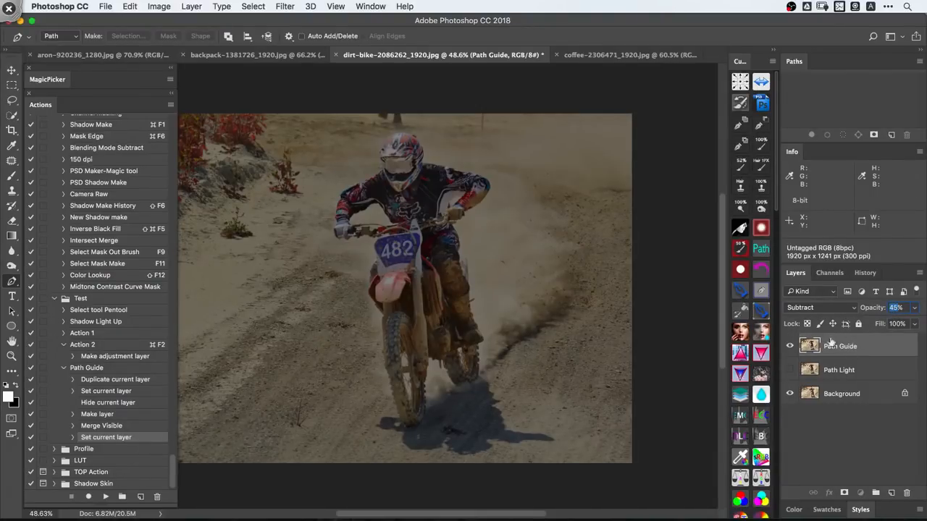
- Revert the top layer to Normal blending, resume recording after the last Path Guide step and set the layer to Subtract
click(127, 370)
key(alt+shift+super+x)
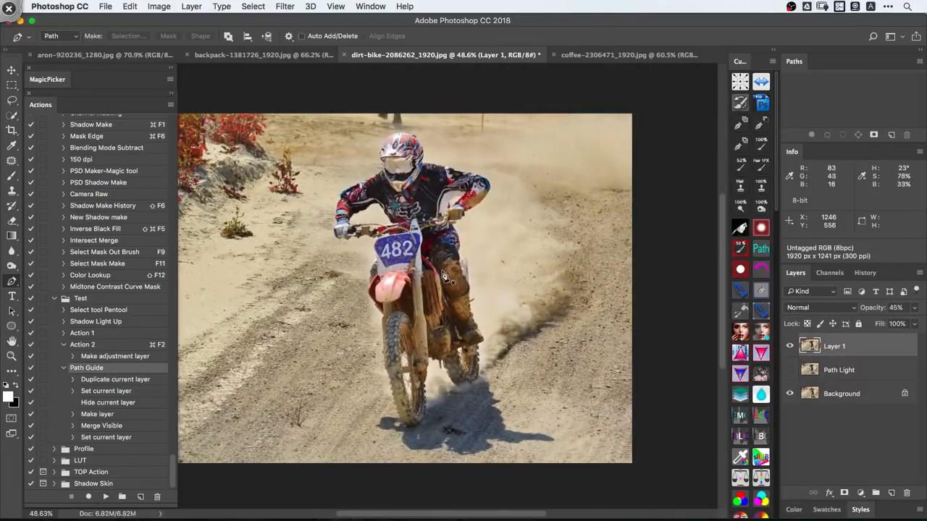
click(128, 437)
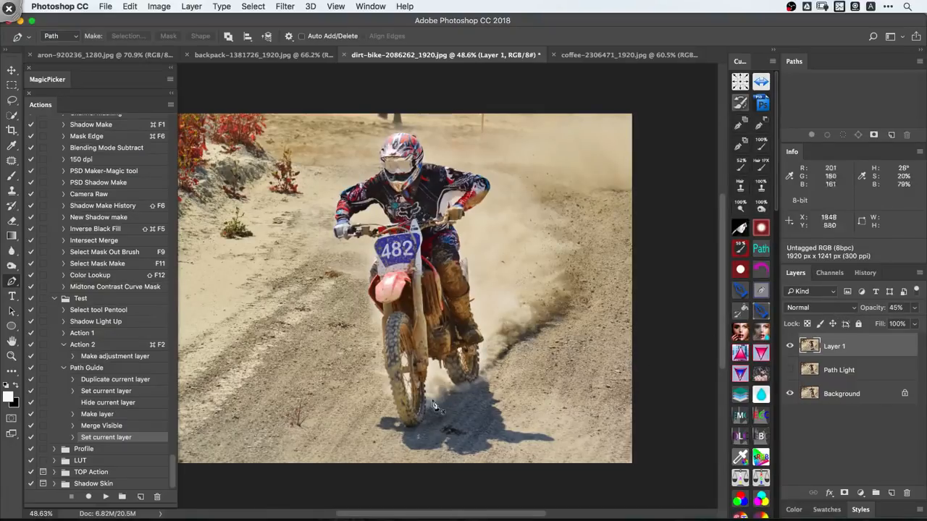
click(825, 307)
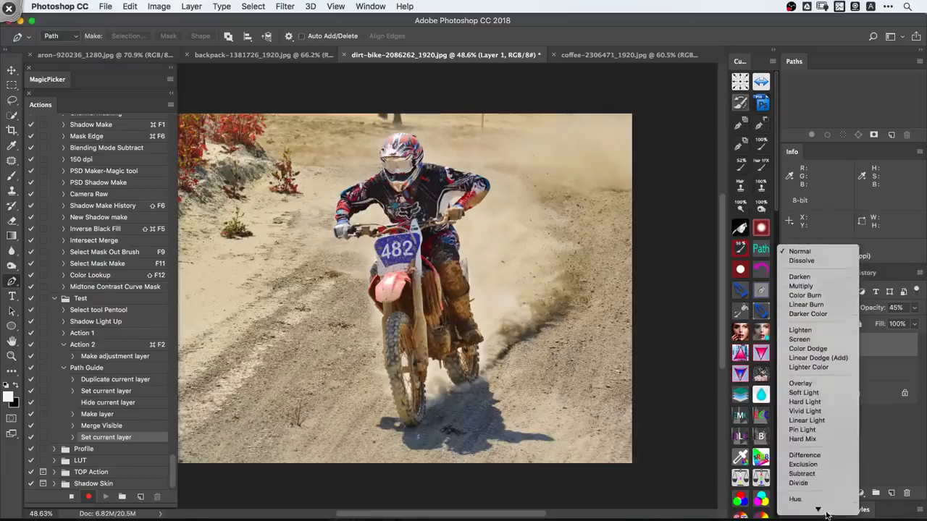
click(820, 455)
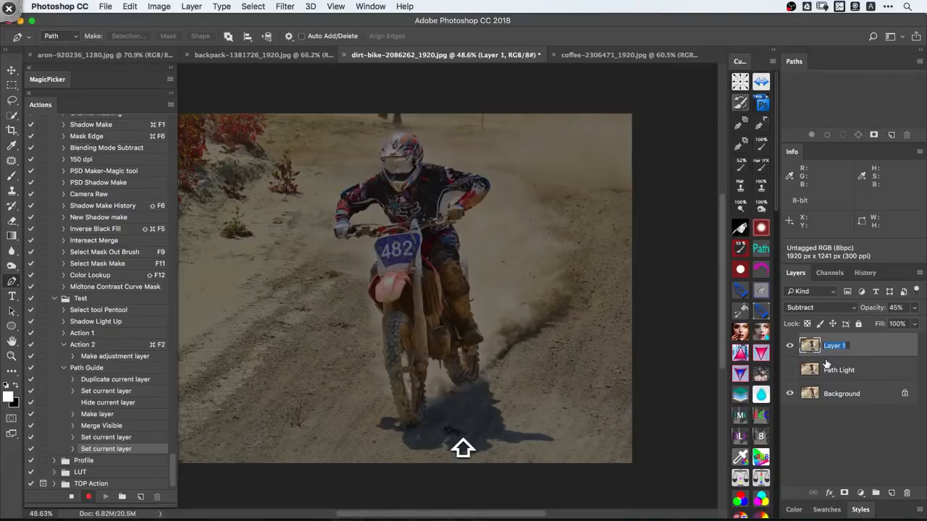
- Rename the Subtract layer as Path Guide and stop recording the action
text(Path Guide)
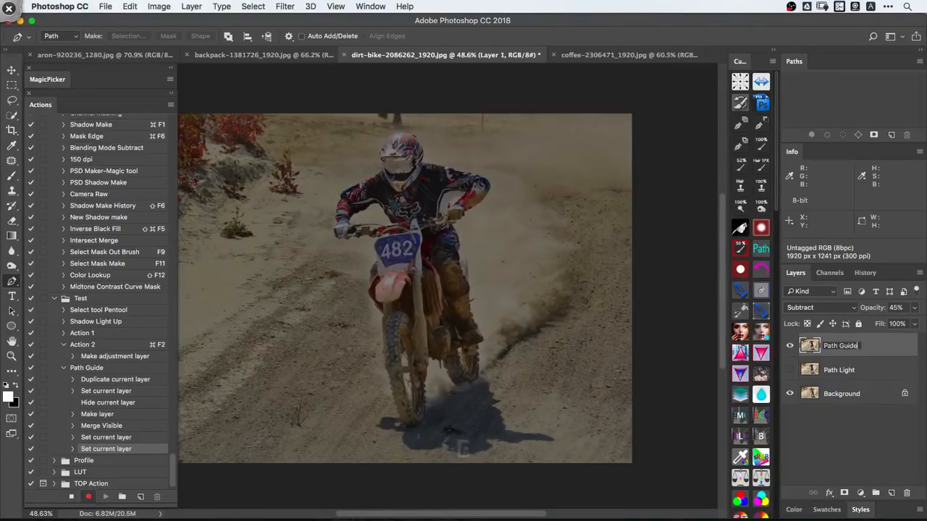
key(Return)
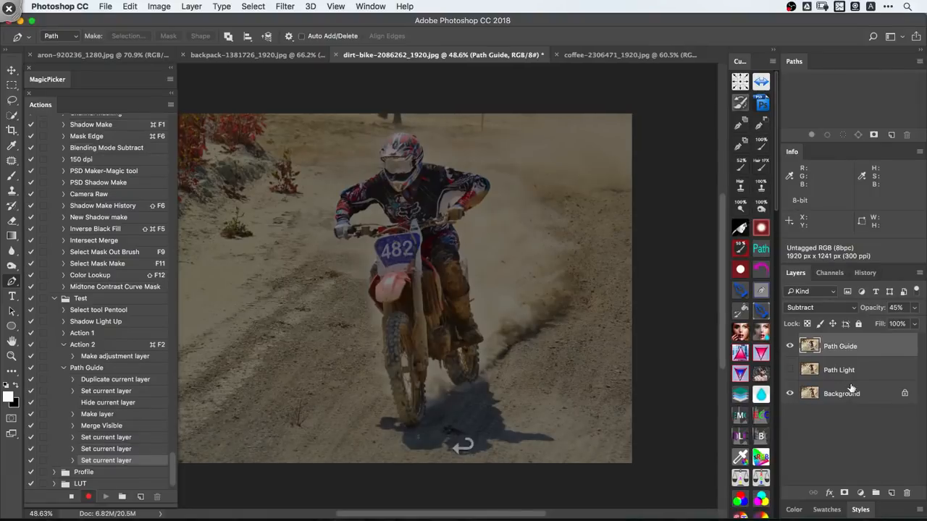
click(73, 498)
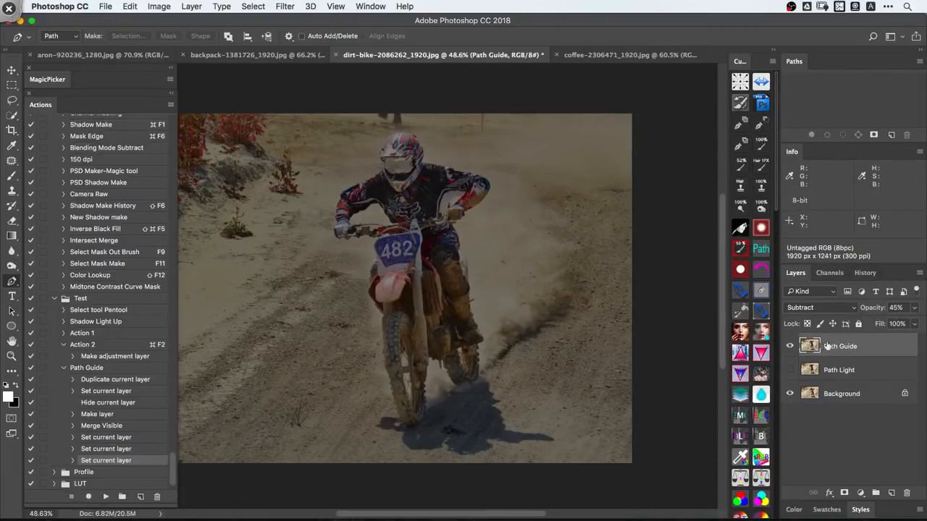
- Delete the Path Guide and Path Light layers and play the Path Guide action to rebuild them
shift+click(853, 372)
key(Delete)
click(126, 367)
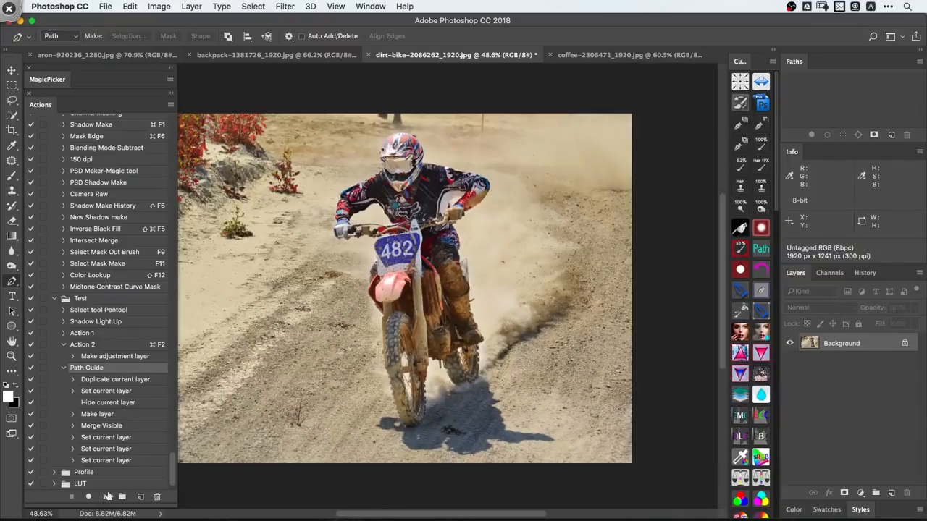
click(106, 496)
- Start a Pen tool path along the rider's sleeve edge around the gap between arm and torso
key(space)
drag(427, 213, 491, 241)
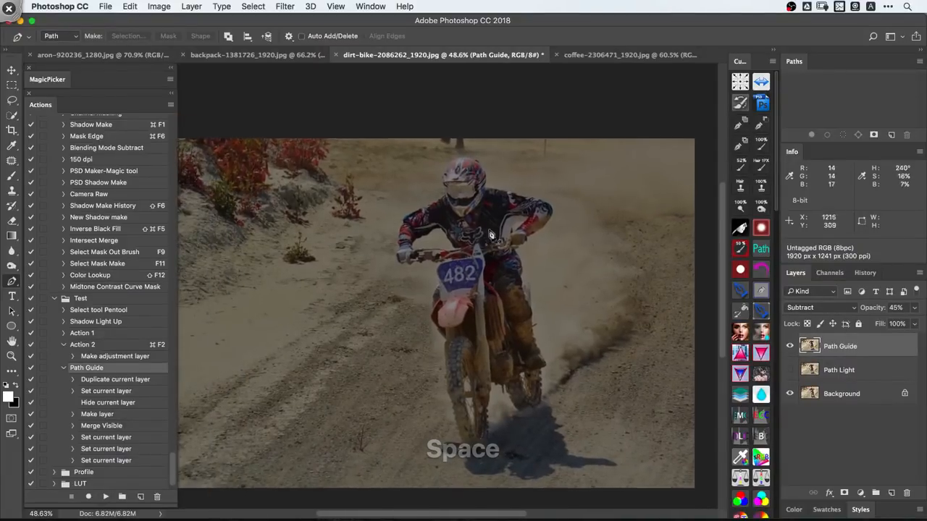
key(super+space)
drag(439, 226, 535, 265)
key(shift+super+comma)
key(shift+super+comma)
drag(519, 281, 502, 301)
drag(490, 312, 466, 275)
click(417, 330)
key(shift+super+a)
key(space)
key(shift+super+a)
drag(449, 328, 430, 372)
drag(429, 380, 453, 277)
click(432, 405)
- Continue the path along the handlebar side of the arm gap and turn it up the rider's torso
key(space)
click(351, 325)
click(486, 283)
drag(521, 284, 551, 282)
key(space)
drag(666, 280, 406, 303)
drag(532, 313, 553, 322)
key(space)
drag(647, 308, 492, 421)
click(539, 332)
key(space)
drag(488, 372, 485, 349)
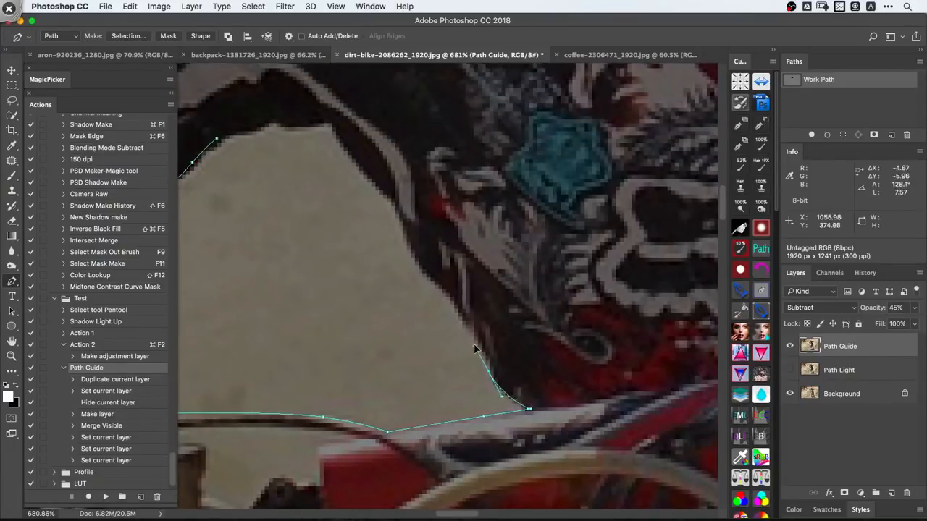
- Continue the path up the torso edge and around the armpit corner of the arm gap
click(461, 314)
click(409, 249)
drag(392, 198, 384, 194)
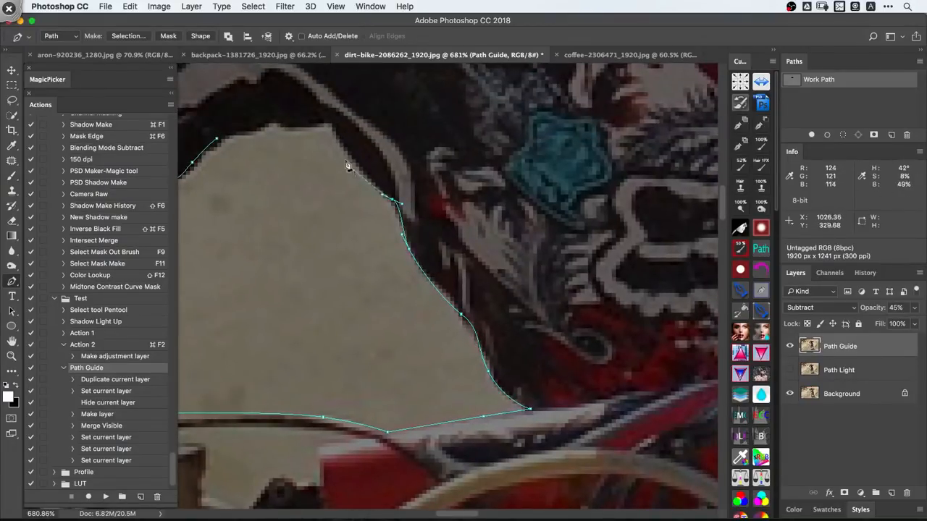
click(343, 148)
click(330, 120)
key(space)
drag(354, 147, 562, 234)
key(super+space)
drag(562, 234, 583, 234)
drag(485, 206, 466, 206)
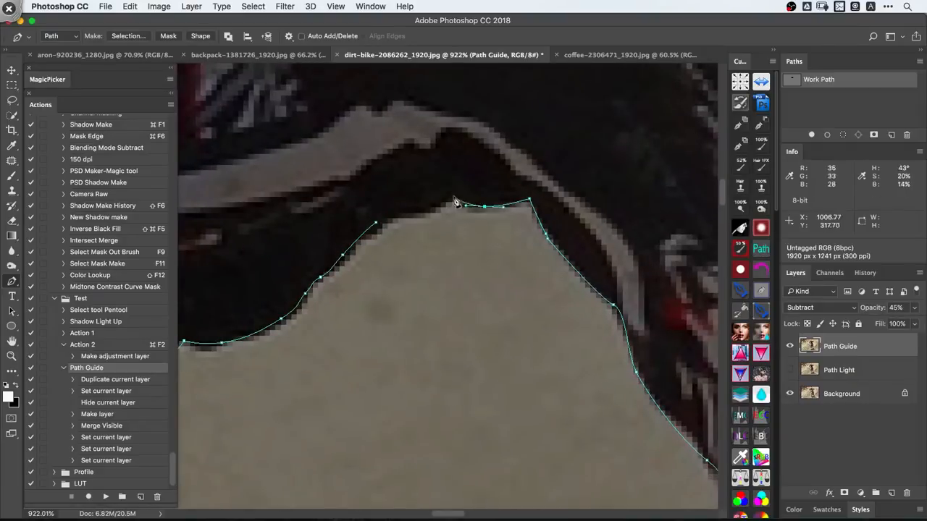
key(super+space)
drag(384, 225, 397, 309)
key(super+space)
- Switch to the coffee-2306471_1920.jpg image and examine the saucer's shadowed lower edge
click(614, 55)
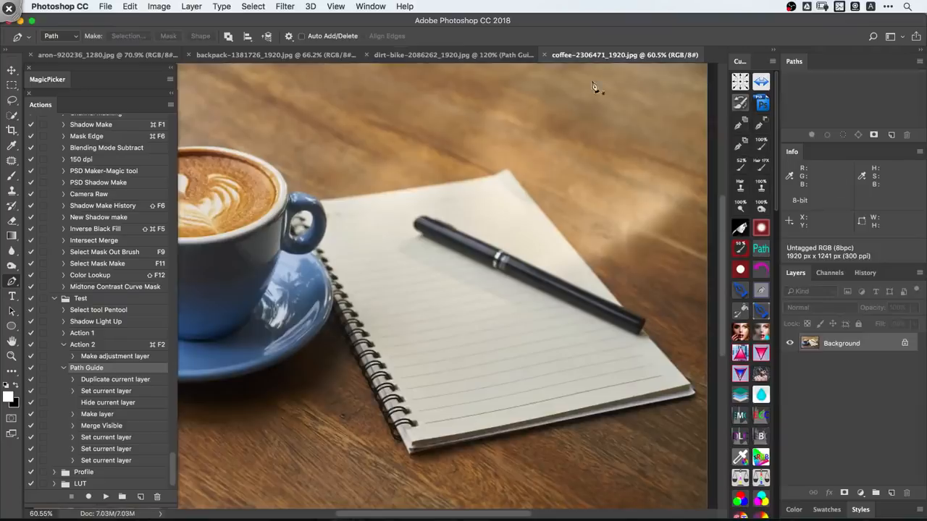
key(space)
drag(450, 280, 612, 222)
key(super+space)
drag(442, 306, 511, 306)
key(space)
drag(569, 296, 654, 295)
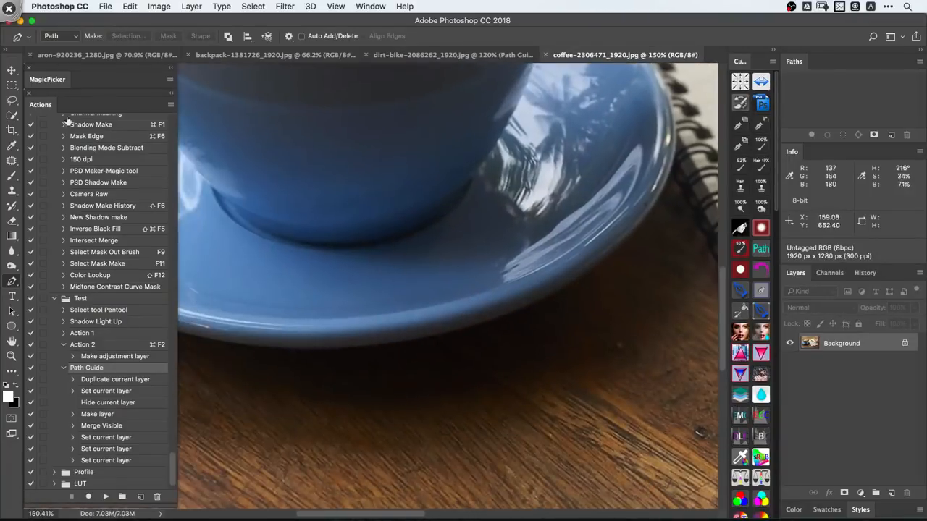
- Collapse the Actions panel to clear the view of the cup and saucer
double_click(47, 108)
key(super+space)
drag(428, 241, 395, 243)
key(space)
drag(402, 246, 403, 295)
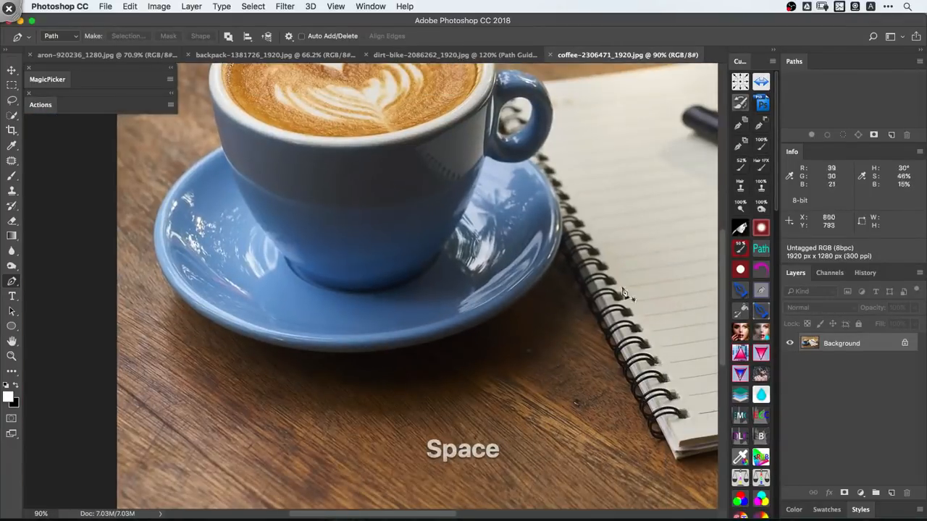
drag(706, 360, 572, 365)
key(super+space)
drag(409, 279, 376, 279)
key(space)
drag(473, 301, 544, 281)
- Darken the coffee image with a Curves point at input 132, output 87, and merge the adjustment into the Background
key(super+shift+m)
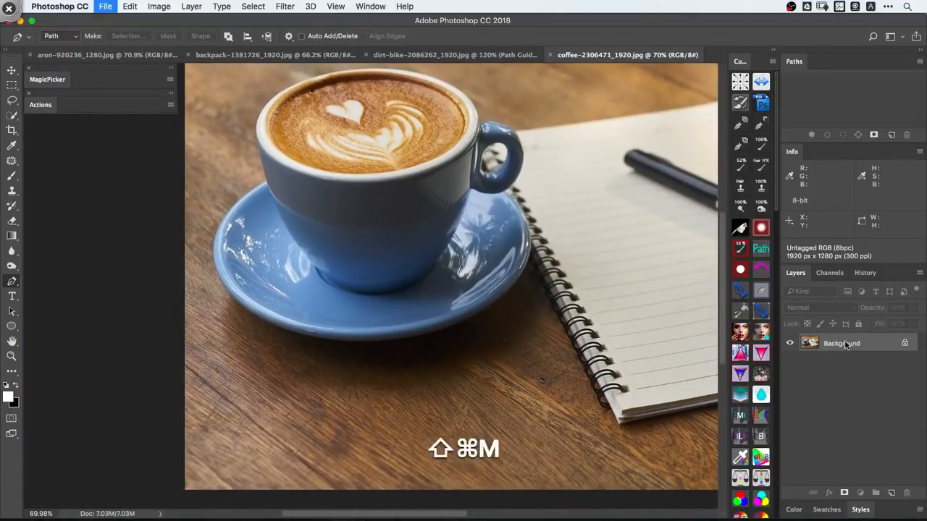
double_click(810, 344)
drag(654, 342, 654, 359)
drag(482, 352, 405, 451)
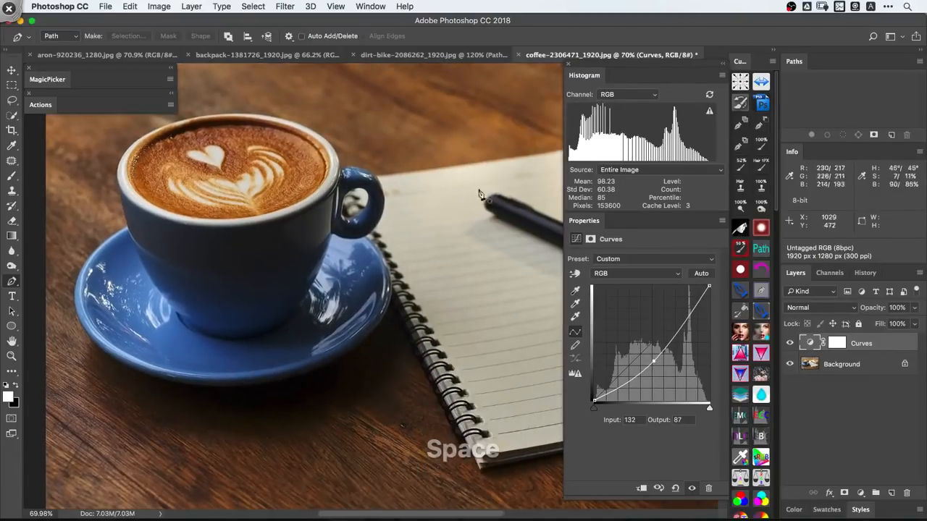
click(570, 64)
drag(471, 321, 527, 335)
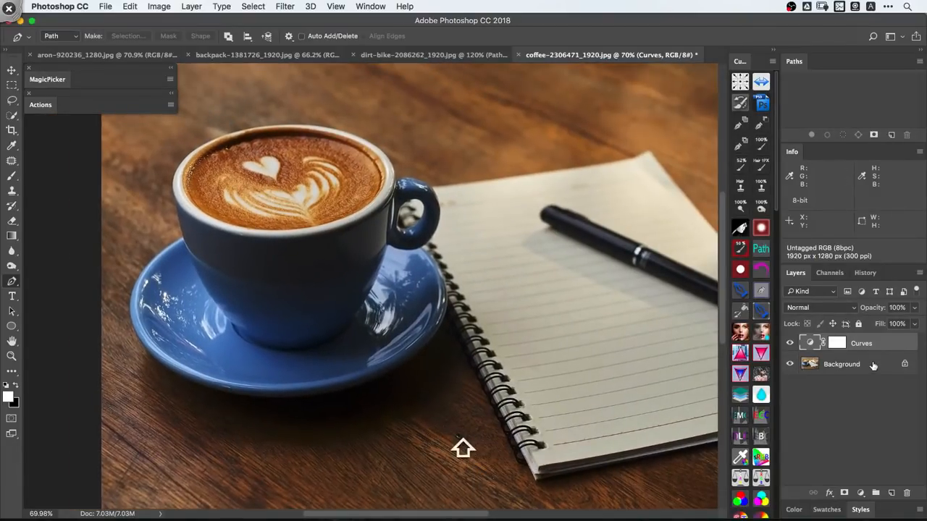
key(super+e)
- Try tracing the darkened saucer's lower edge with the Pen tool and discard the path
key(super+space)
click(387, 364)
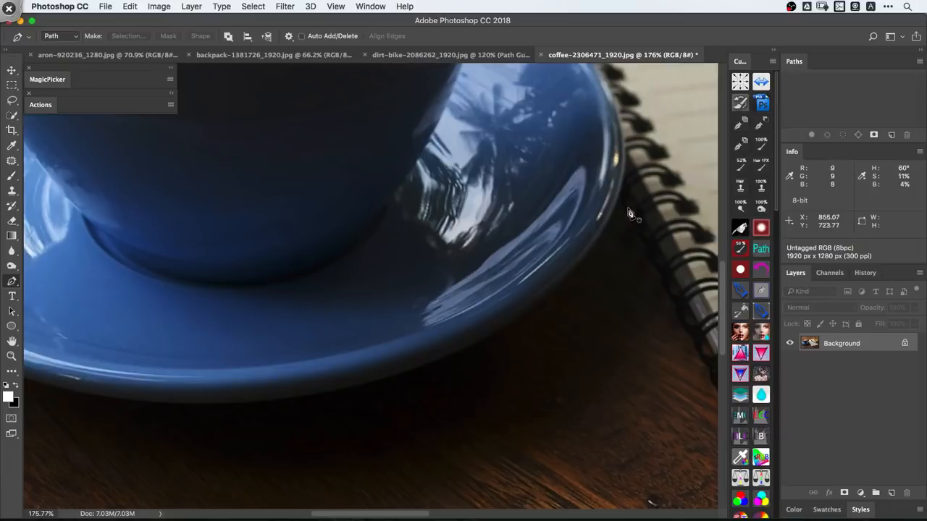
click(624, 194)
click(509, 320)
drag(477, 346, 468, 345)
key(super+space)
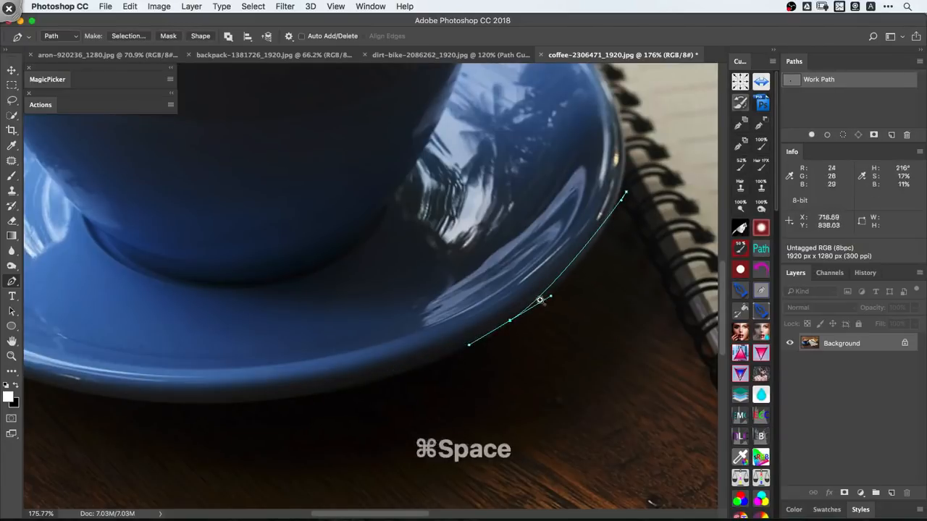
drag(602, 266, 536, 250)
drag(507, 214, 654, 375)
key(super+x)
key(space)
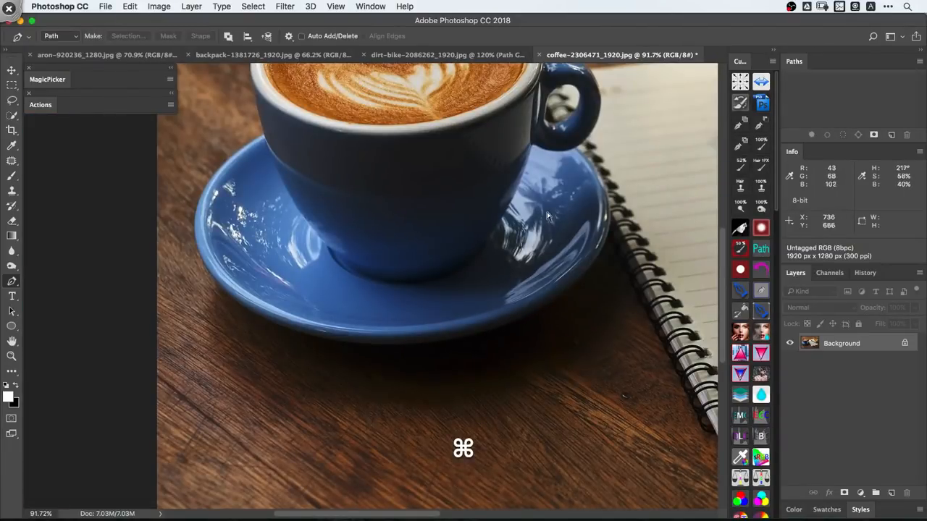
- Duplicate the Background layer, invert the copy and try tracing the saucer's lower edge on it
key(super+j)
key(super+i)
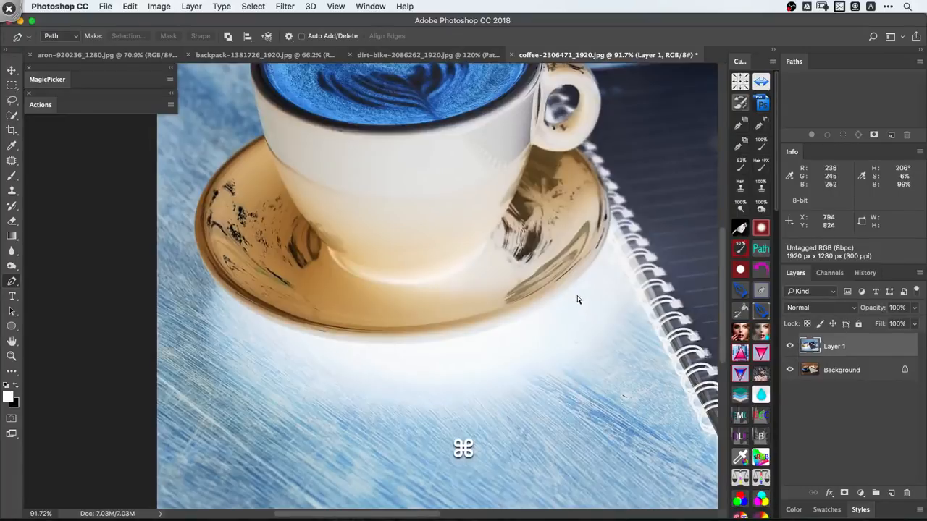
super+click(577, 296)
drag(621, 220, 585, 287)
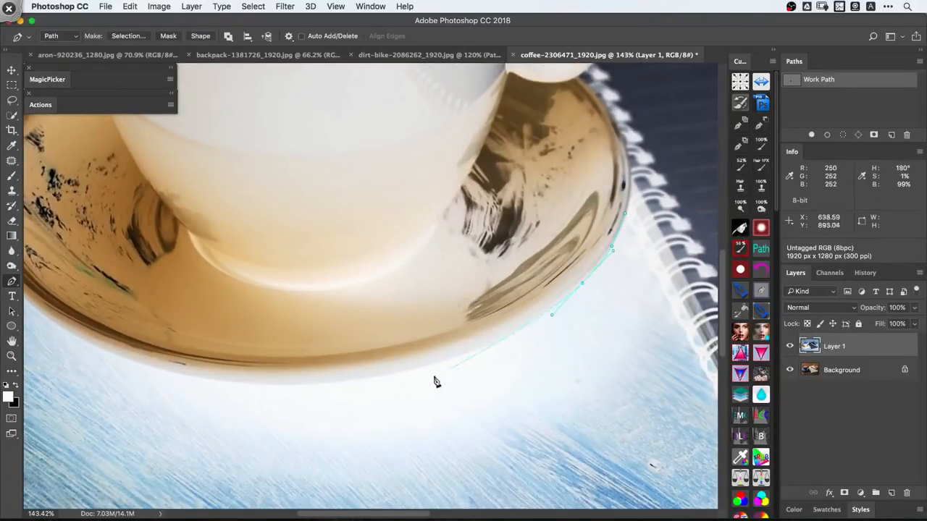
alt+click(604, 298)
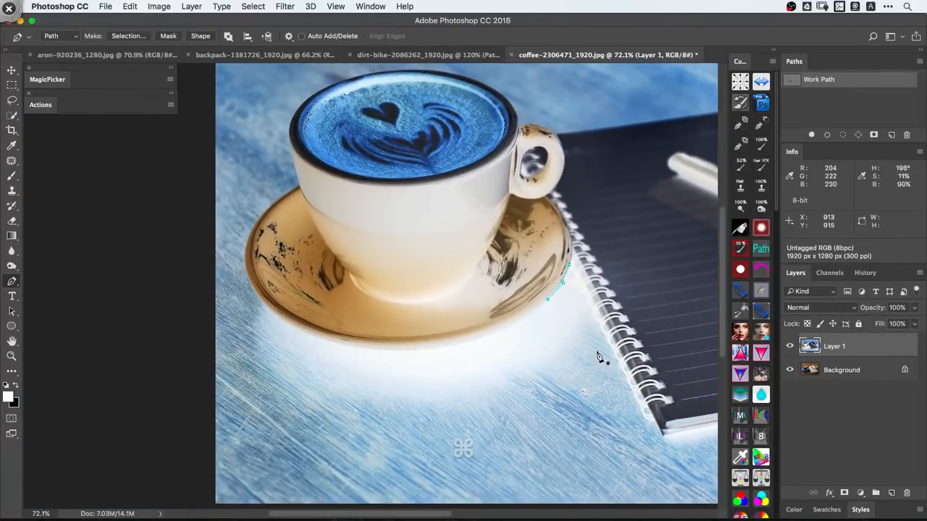
- Undo the saucer path and the inversion, and merge the duplicate layer into the Background
key(BackSpace)
key(super+z)
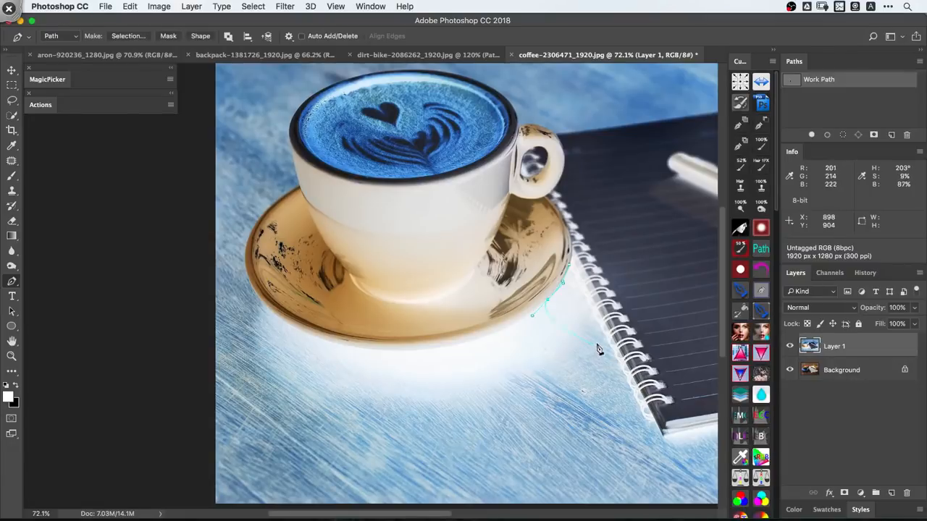
key(super+z)
key(super+z)
drag(629, 348, 583, 359)
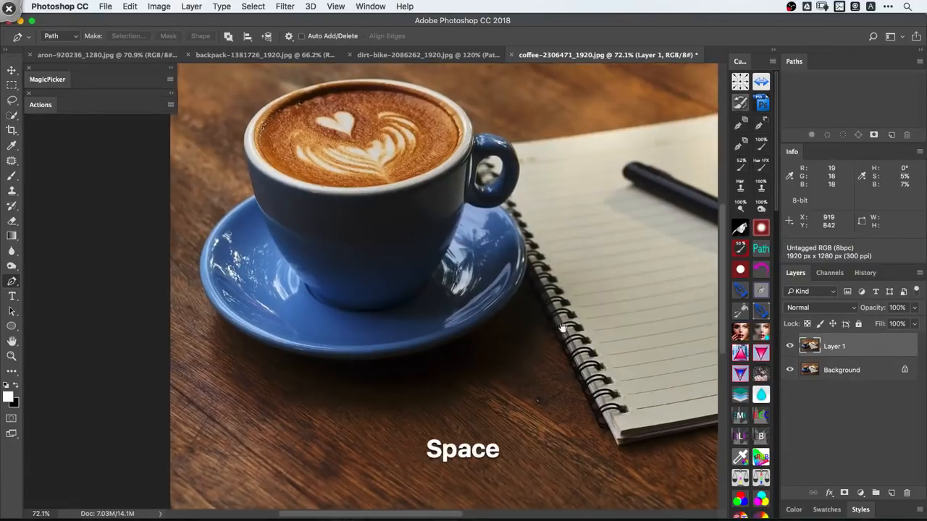
key(super+e)
key(space)
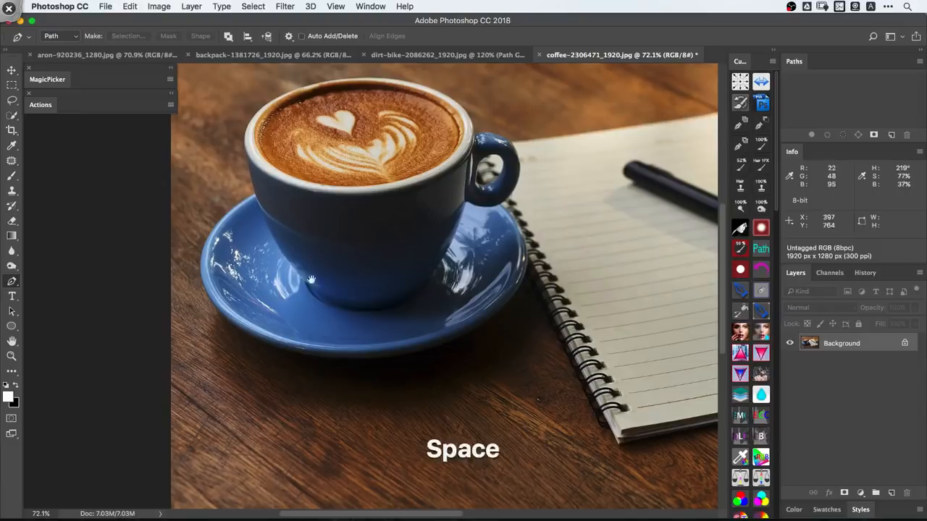
- Check the function key choices in the Path Guide action's options and close them without assigning one
click(40, 105)
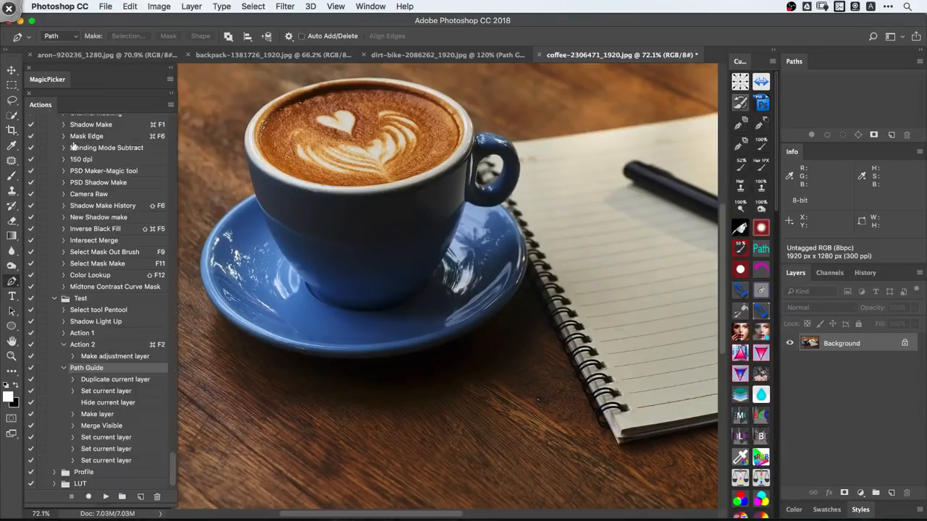
double_click(142, 369)
click(308, 221)
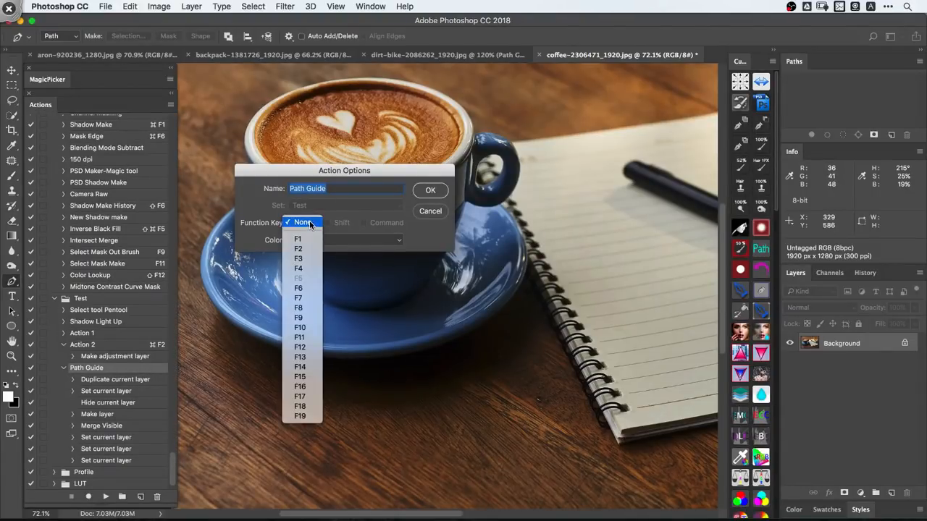
click(309, 221)
click(417, 211)
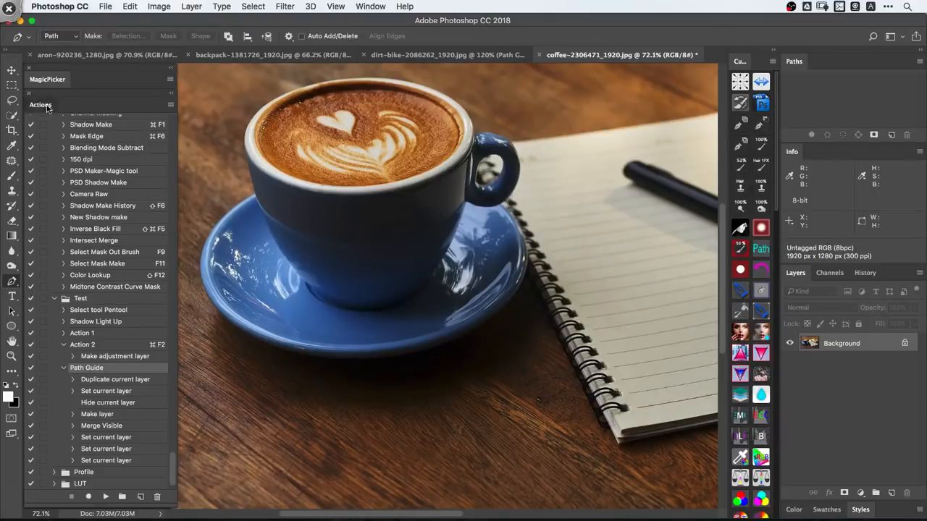
- Collapse the Actions panel and try to run a Fill on the coffee image's Background layer
click(41, 105)
key(space)
drag(430, 253, 417, 323)
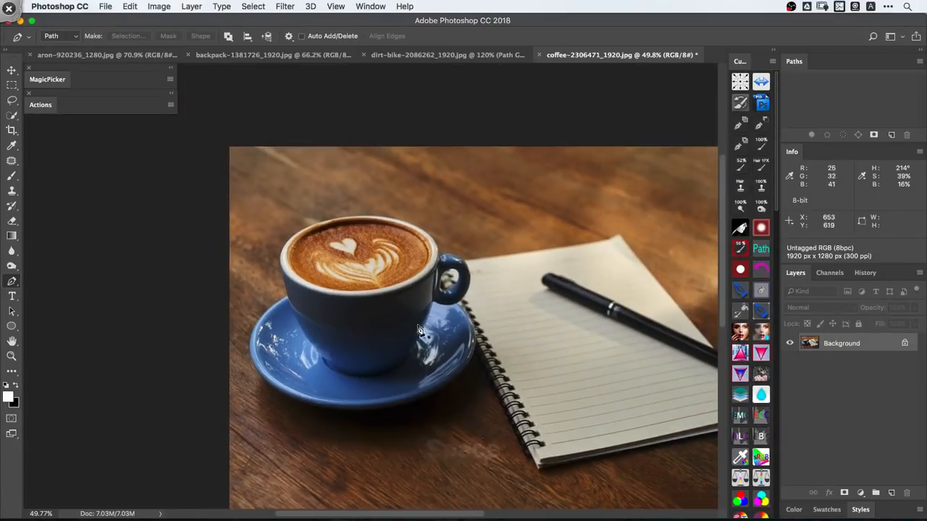
key(shift+F5)
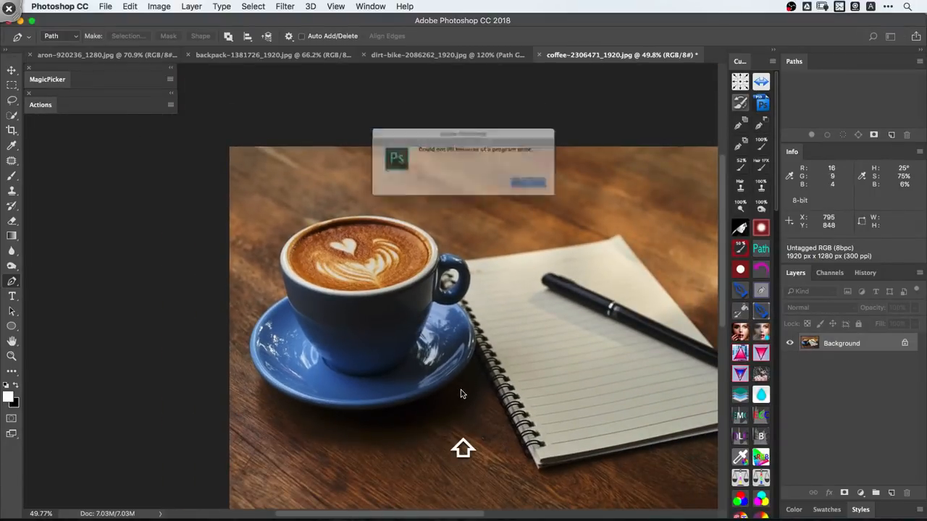
click(550, 189)
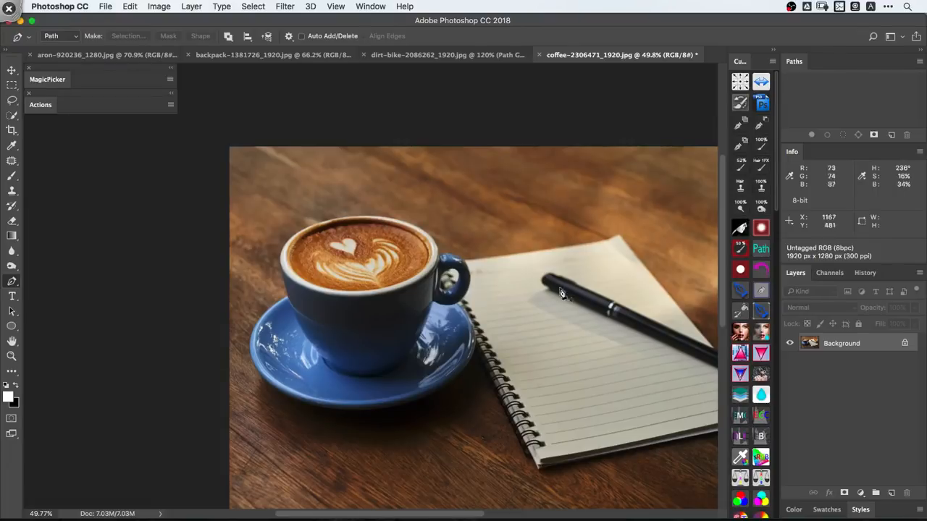
- Run the Path Guide action from the Test set on the coffee image and collapse the Actions panel
click(48, 107)
drag(175, 267, 179, 474)
click(116, 347)
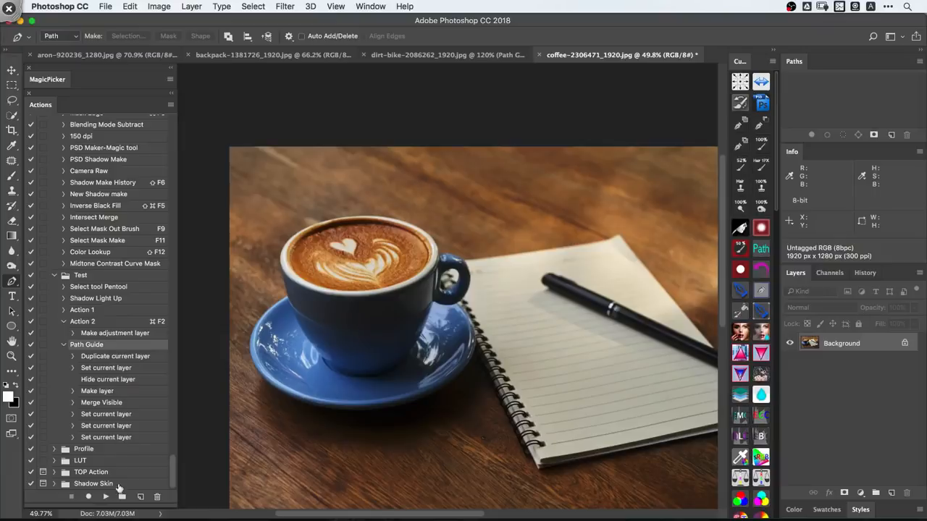
click(108, 497)
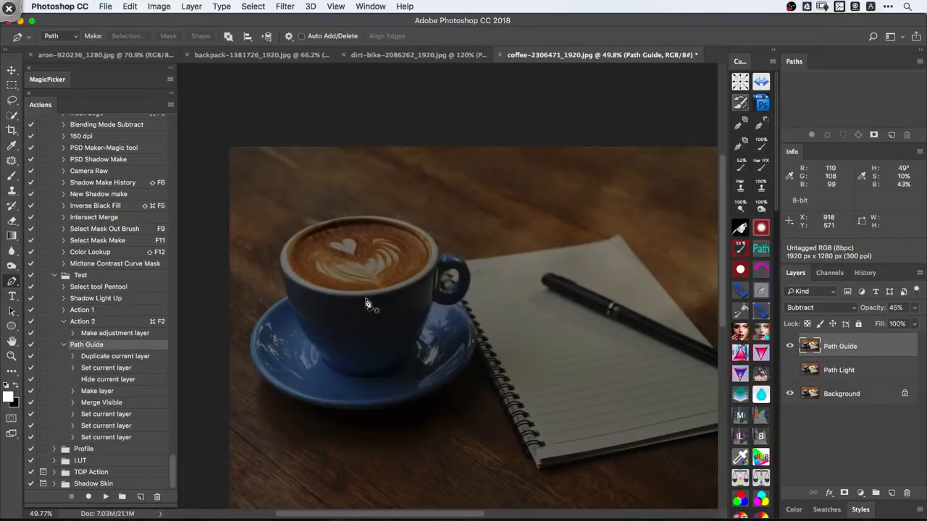
double_click(44, 105)
- Hide the Path Guide layer and switch Path Light on and off to compare the saucer's lower edge
key(space)
key(super+space)
drag(426, 360, 761, 337)
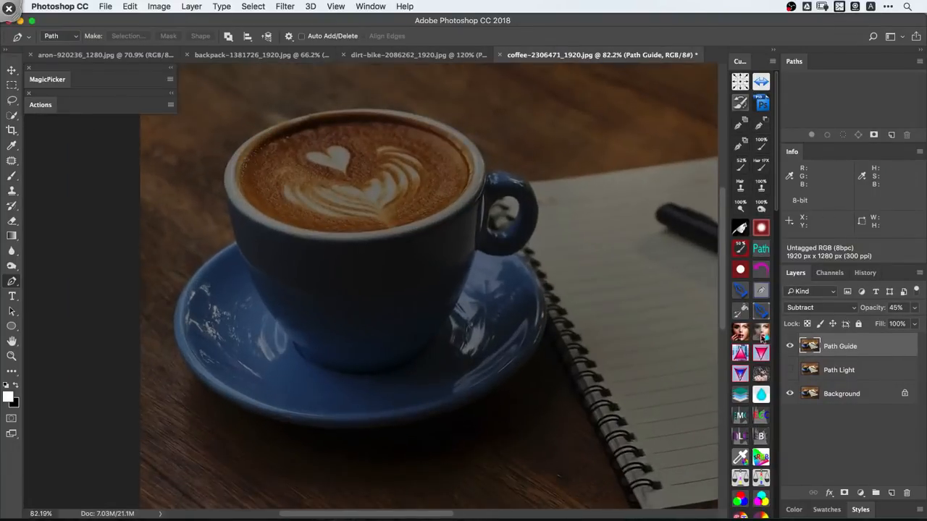
click(790, 347)
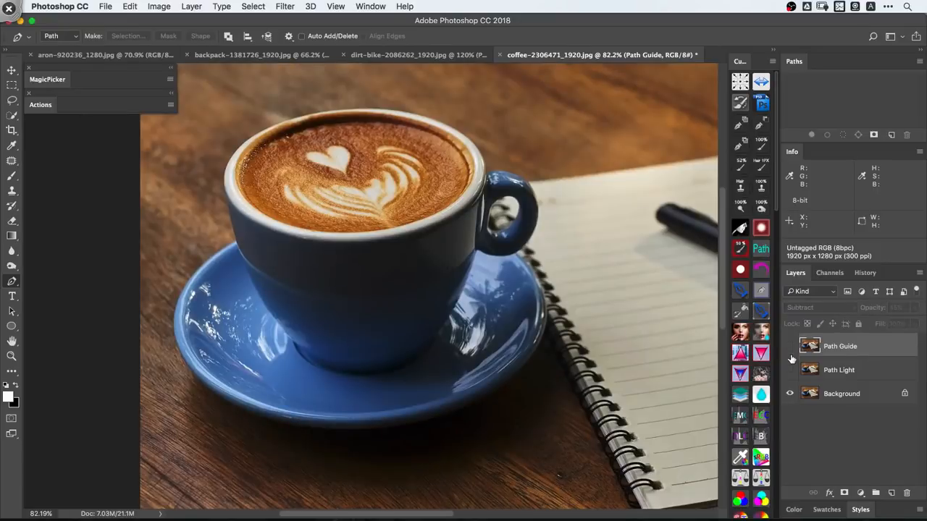
click(790, 370)
key(super+space)
drag(525, 370, 625, 285)
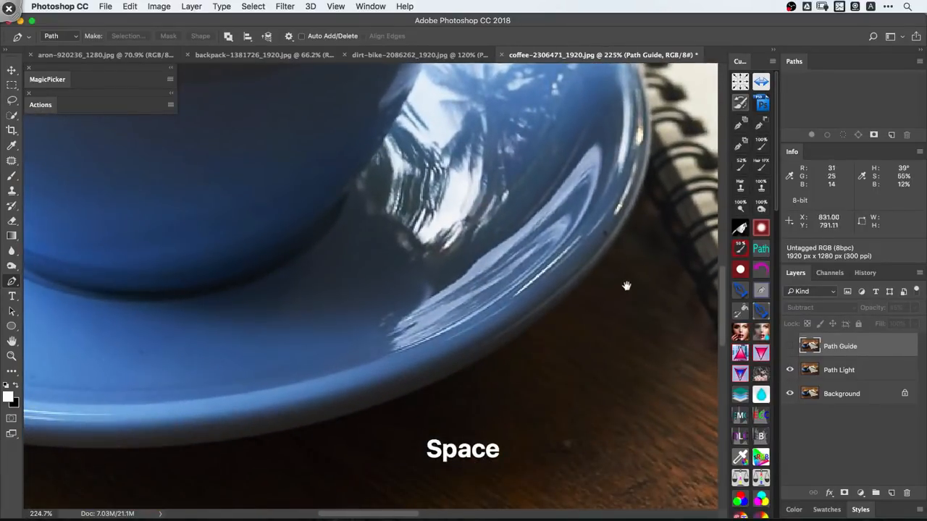
click(790, 370)
click(790, 370)
click(790, 370)
- Show Path Guide again and toggle Path Light for comparison, leaving both guide layers visible
click(790, 346)
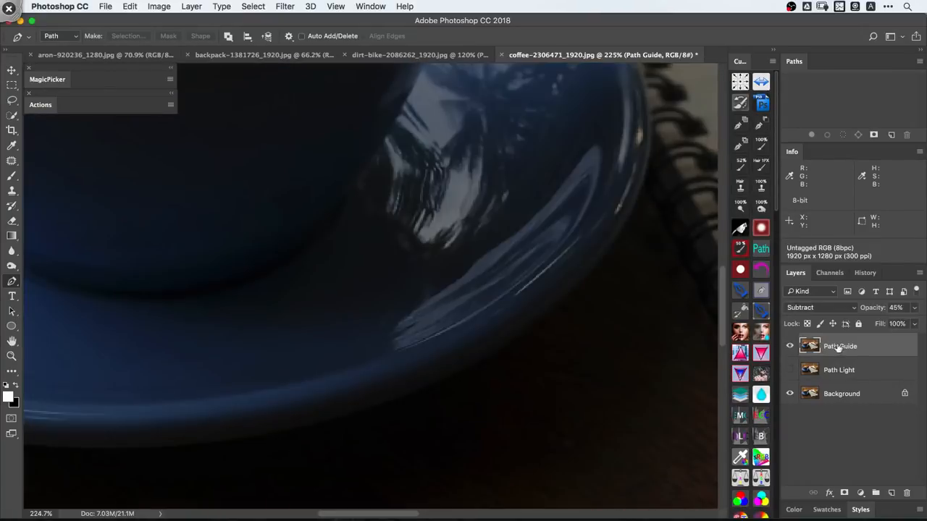
click(790, 370)
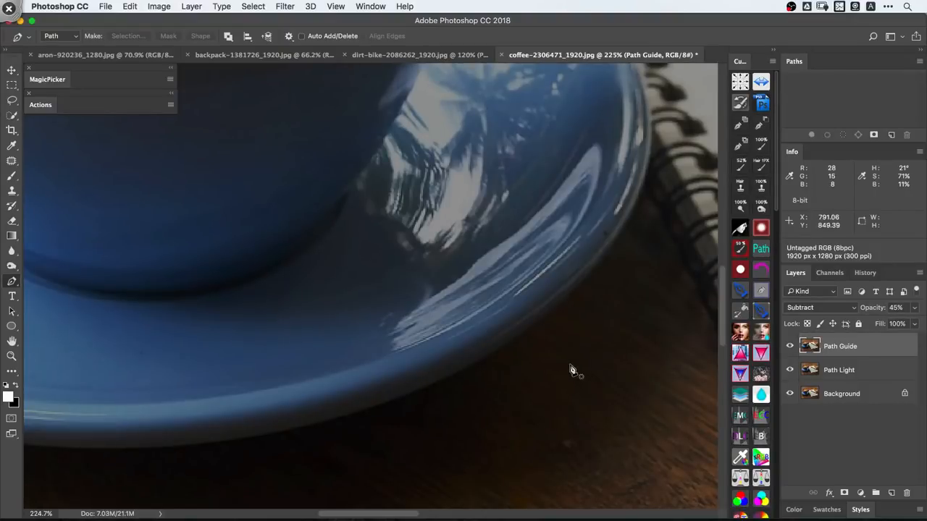
click(790, 371)
click(791, 370)
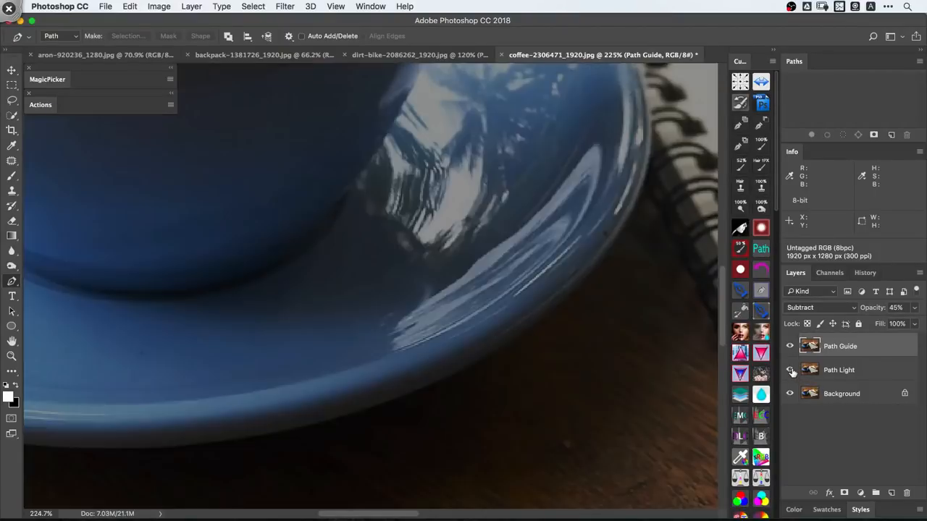
click(790, 371)
click(790, 370)
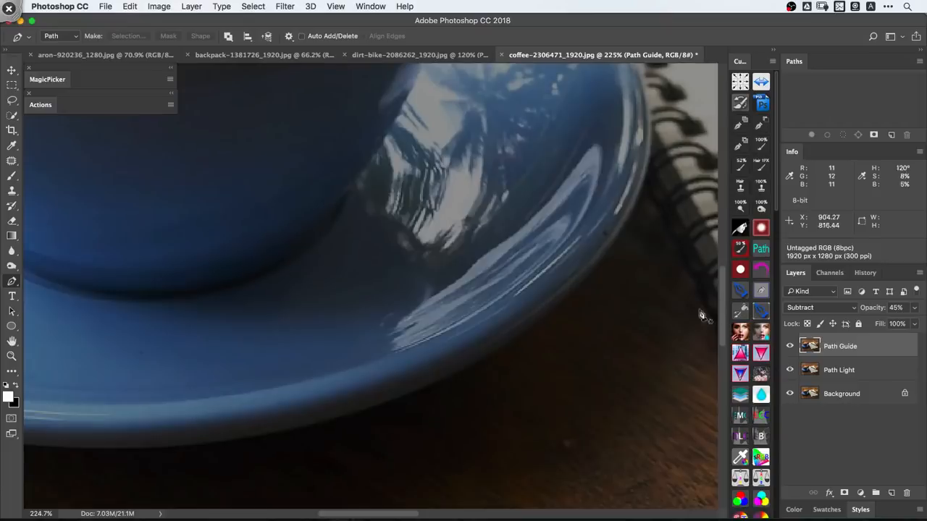
- Trace the saucer's right and lower-right edge with curved Pen tool segments
click(649, 153)
click(635, 214)
click(596, 263)
drag(558, 314, 697, 236)
key(space)
drag(537, 319, 464, 344)
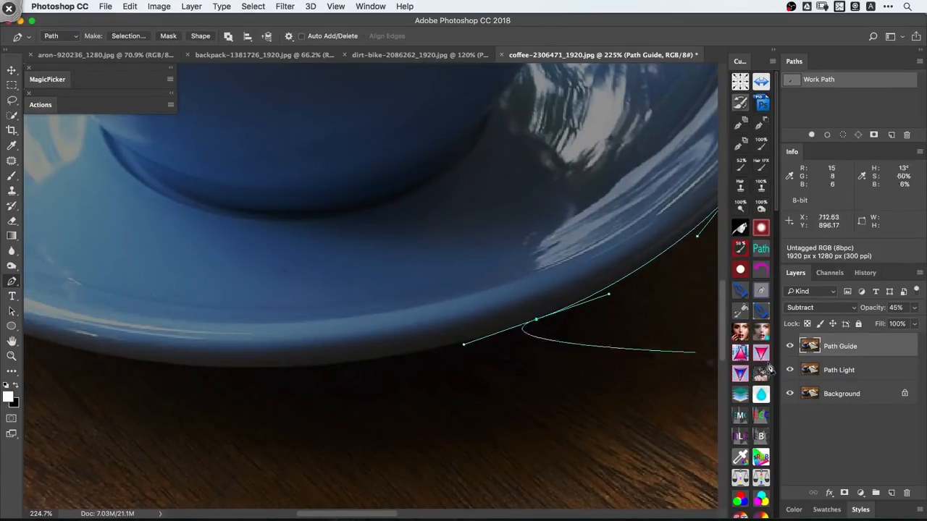
- Hide the Path Guide and Path Light layers and continue the path along the saucer's bottom edge
key(shift+super+a)
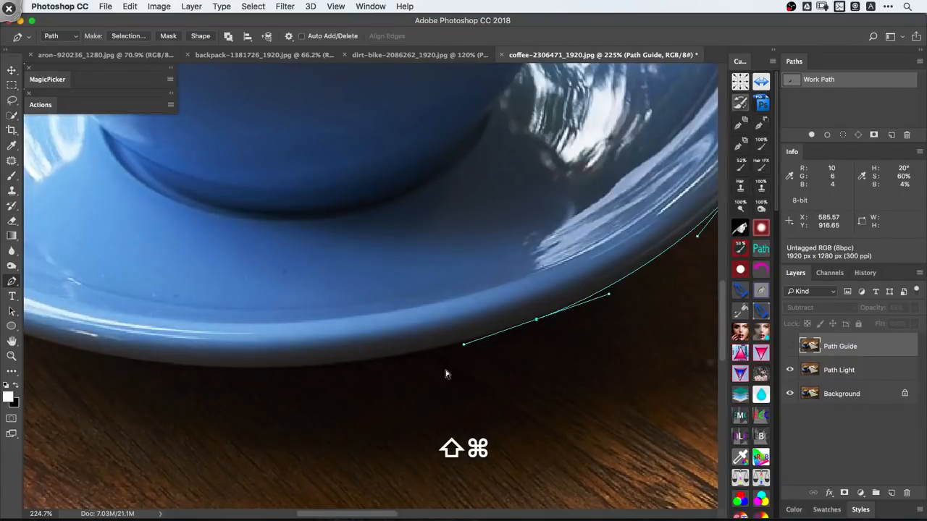
key(shift+super+s)
key(shift+super+s)
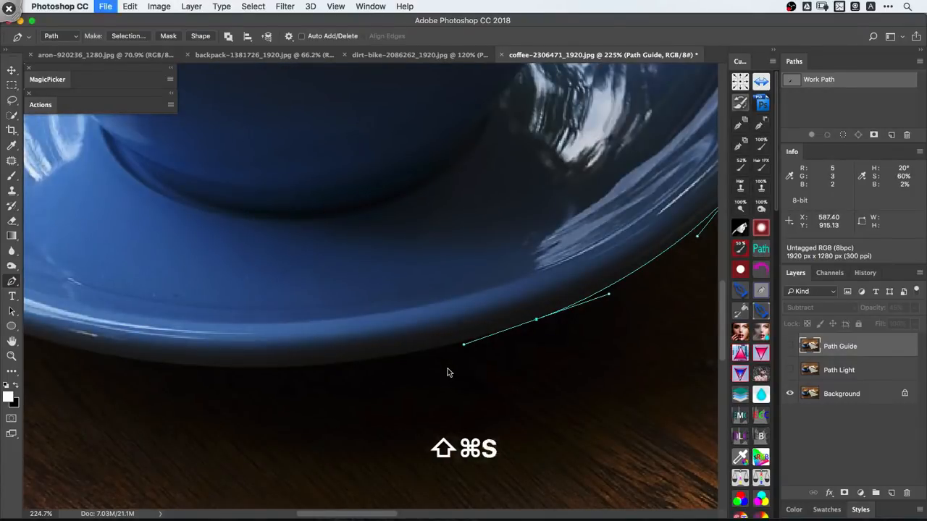
- Show both guide layers and trace the saucer's lower-left edge
key(shift+super+s)
key(space)
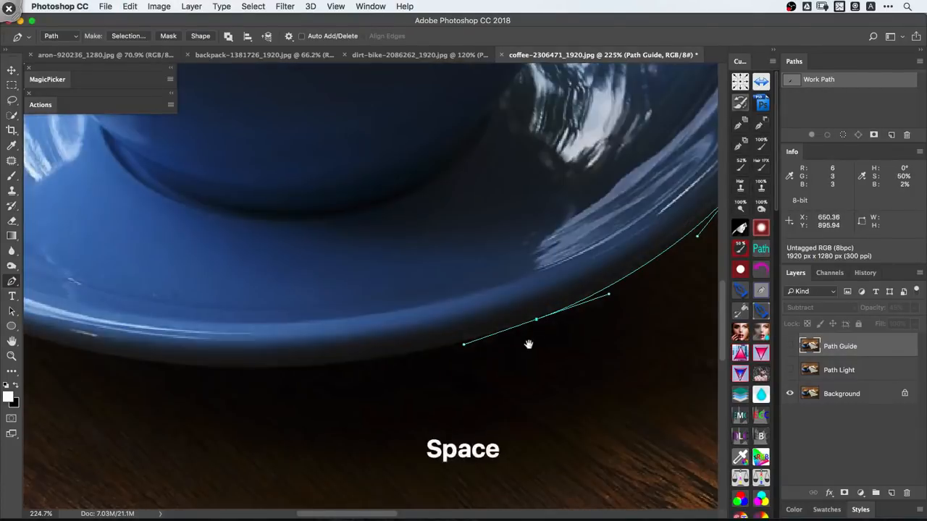
drag(528, 343, 600, 364)
drag(362, 368, 480, 399)
key(super+comma)
key(space)
key(shift+super+s)
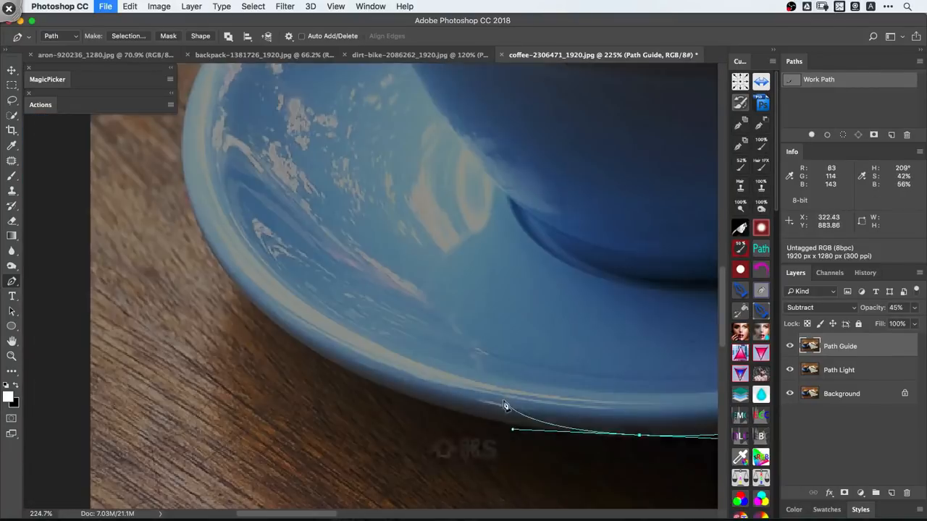
key(space)
drag(368, 375, 347, 382)
key(space)
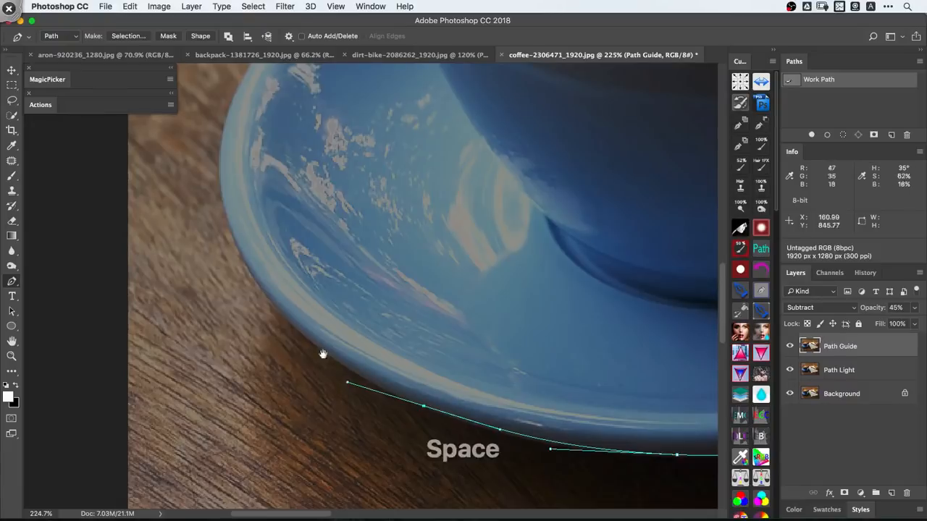
drag(266, 305, 346, 489)
- Continue the path up the saucer's left side to the point where it meets the cup
key(space)
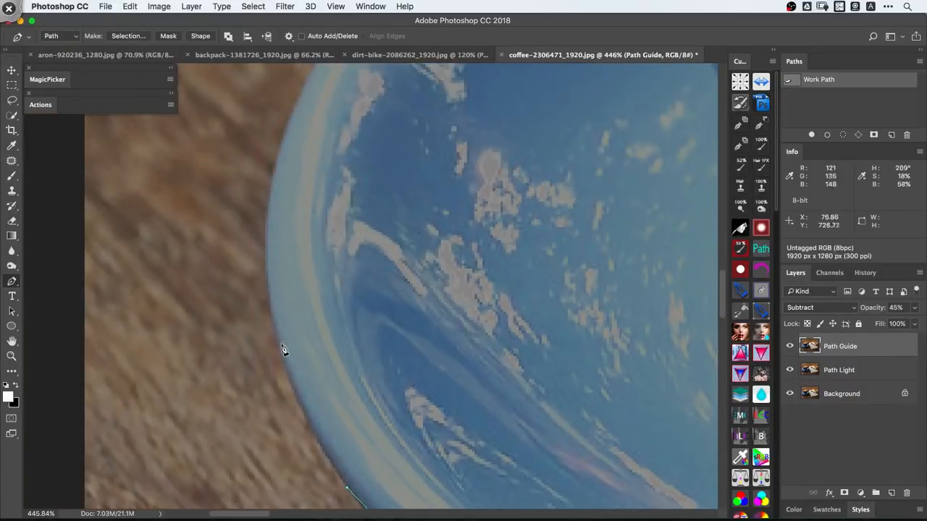
key(space)
drag(280, 343, 275, 458)
drag(294, 315, 310, 263)
key(space)
drag(332, 260, 270, 376)
drag(352, 235, 411, 175)
click(551, 91)
- Trace the cup's left side from the saucer up to the rim
key(super+space)
key(space)
drag(506, 127, 358, 318)
key(super+space)
drag(337, 279, 340, 244)
key(space)
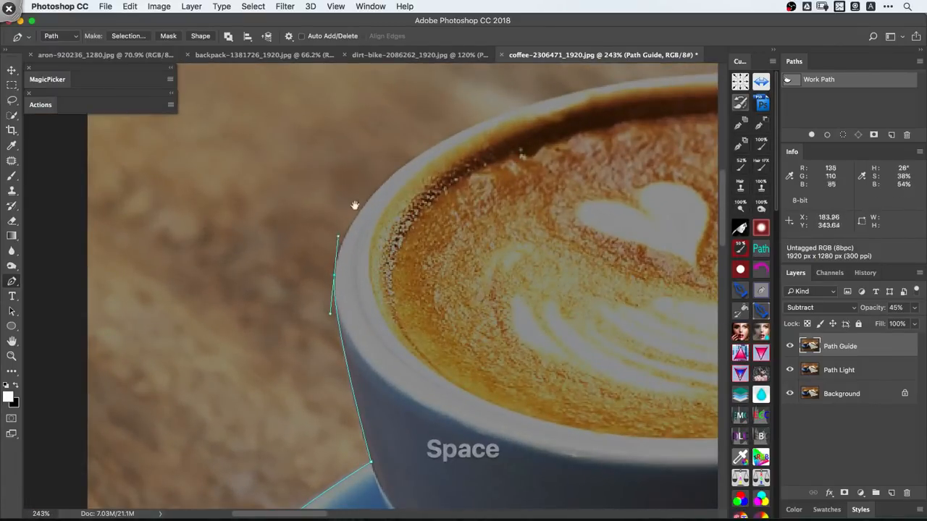
- Trace the cup's back rim around to the point where the handle starts
drag(355, 205, 293, 307)
drag(411, 233, 269, 234)
key(space)
drag(418, 236, 546, 266)
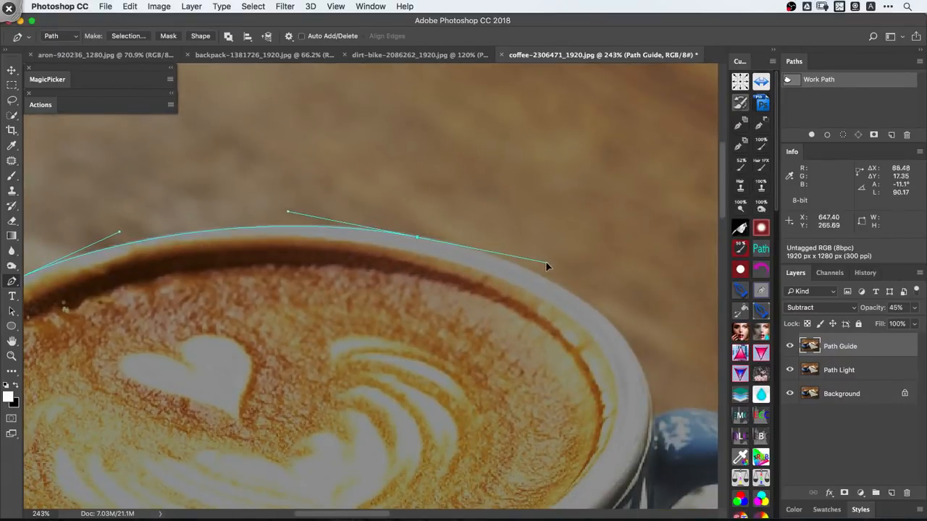
key(space)
key(super+space)
drag(592, 315, 422, 257)
key(space)
drag(438, 329, 437, 384)
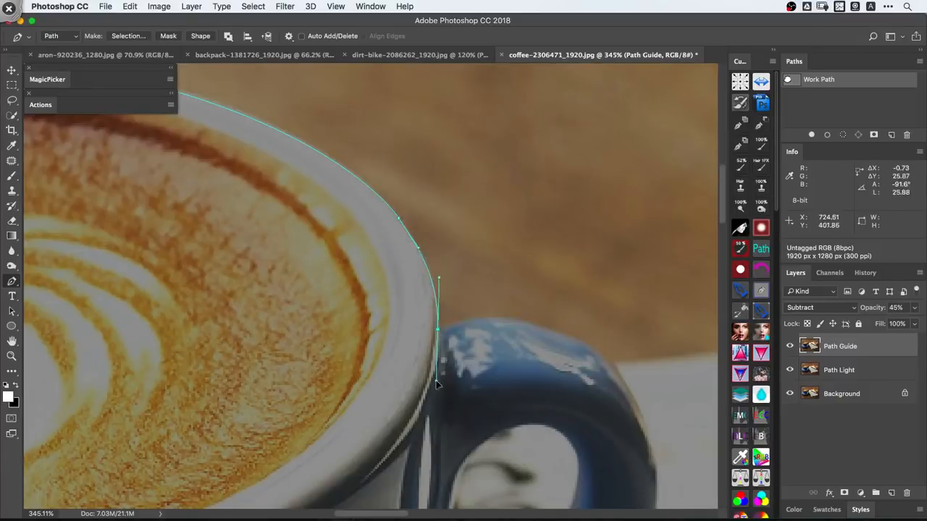
- Continue the path over the top of the cup handle and down its outer right side
drag(478, 317, 503, 311)
drag(554, 329, 579, 338)
drag(616, 372, 625, 385)
key(space)
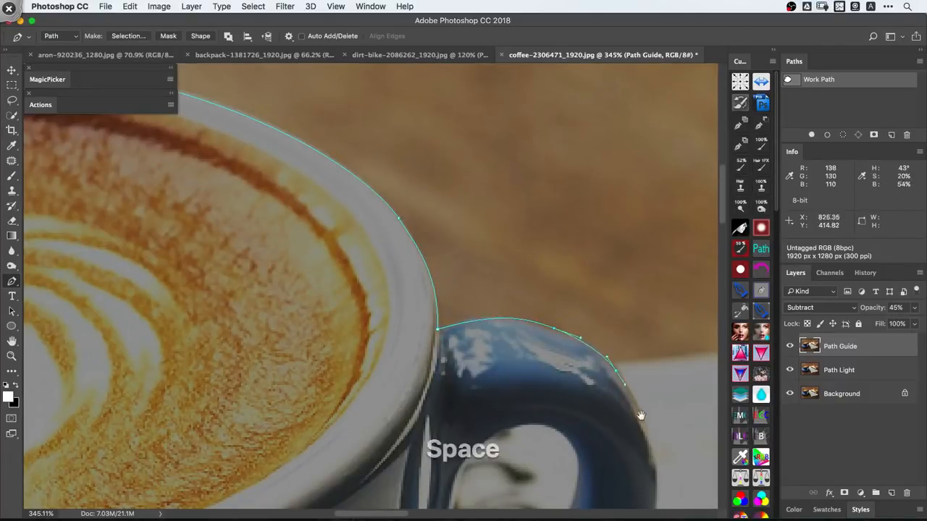
drag(639, 416, 426, 204)
drag(442, 268, 441, 321)
- Trace the handle's lower outer edge to the saucer, undoing a misplaced anchor point on the way
key(space)
drag(410, 390, 471, 302)
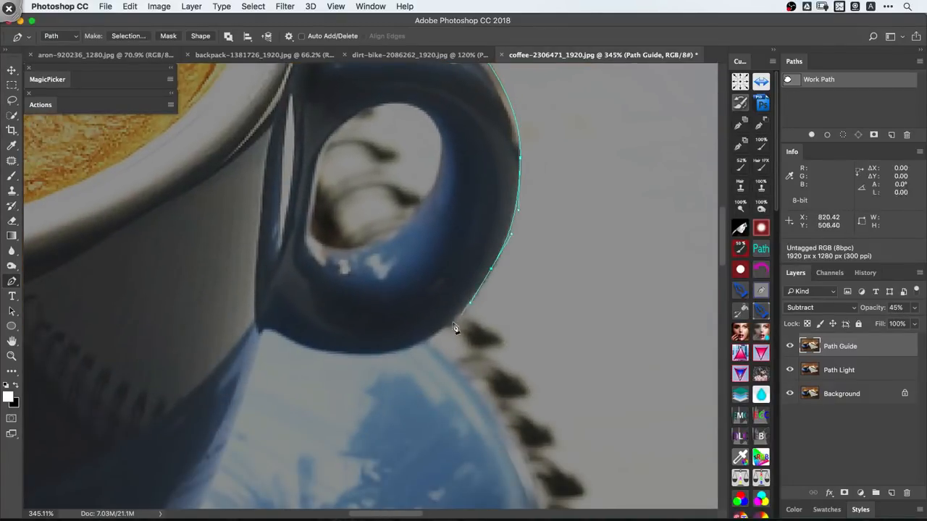
drag(396, 347, 365, 359)
key(super+z)
drag(425, 338, 414, 271)
- Hide both guide layers, trace the saucer's edge beside the notebook spiral and close the path at its starting anchor
key(space)
key(super+space)
key(space)
key(shift+super+a)
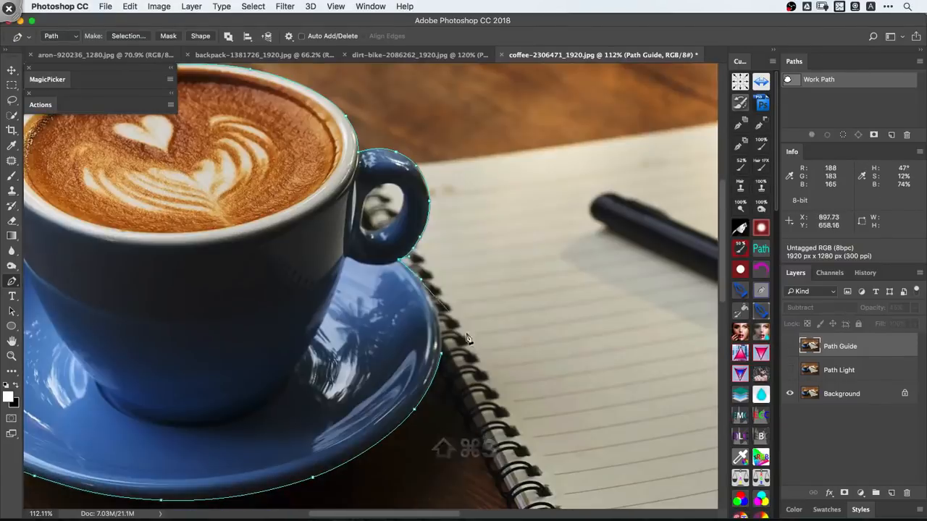
key(super+space)
drag(420, 304, 442, 296)
key(space)
drag(442, 296, 457, 334)
key(super+space)
key(space)
drag(463, 316, 446, 294)
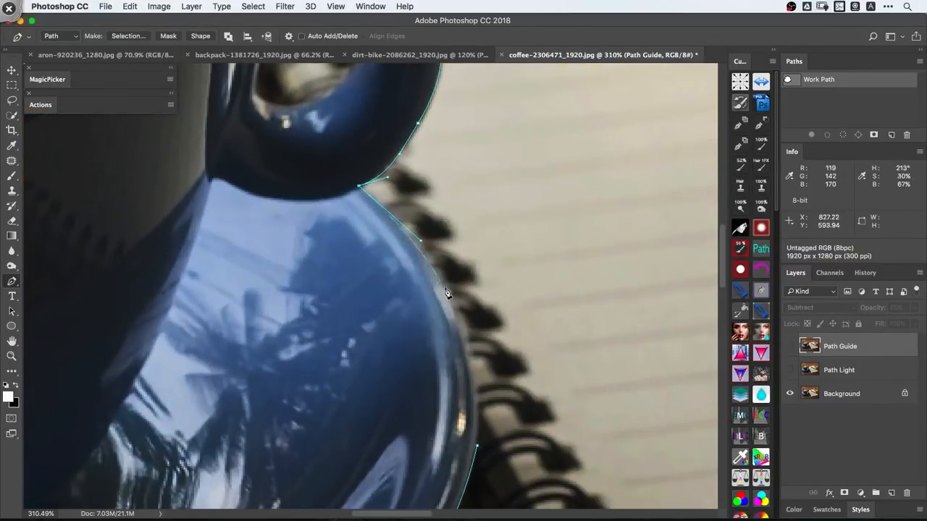
drag(460, 325, 474, 361)
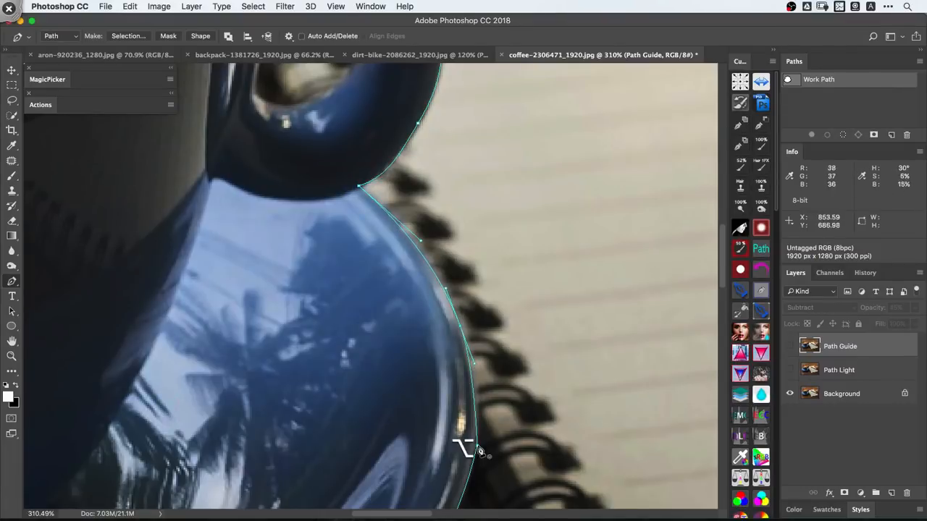
drag(477, 446, 451, 429)
- Show the Path Guide layer and trace the opening inside the cup handle as a closed subpath
key(super+space)
key(space)
drag(450, 429, 432, 258)
key(super+space)
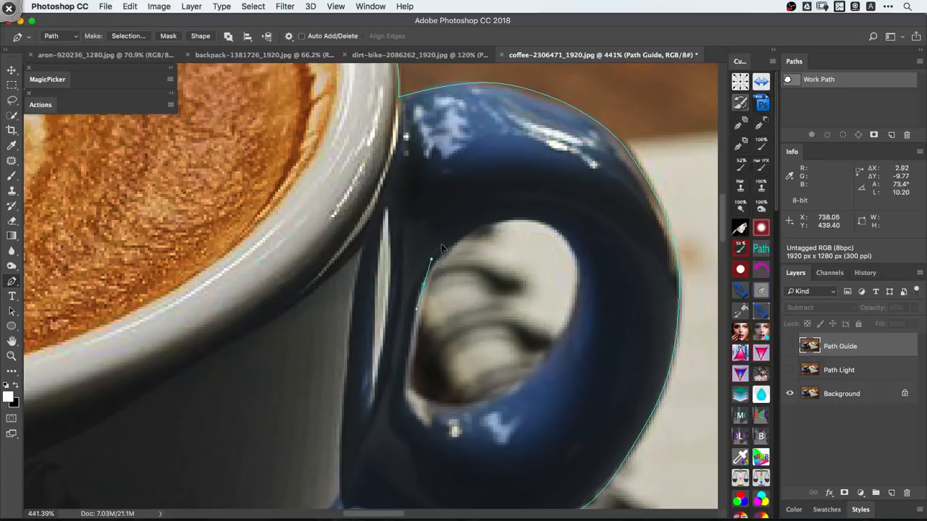
key(super+shift+a)
drag(493, 220, 582, 260)
drag(565, 327, 538, 376)
drag(470, 410, 435, 417)
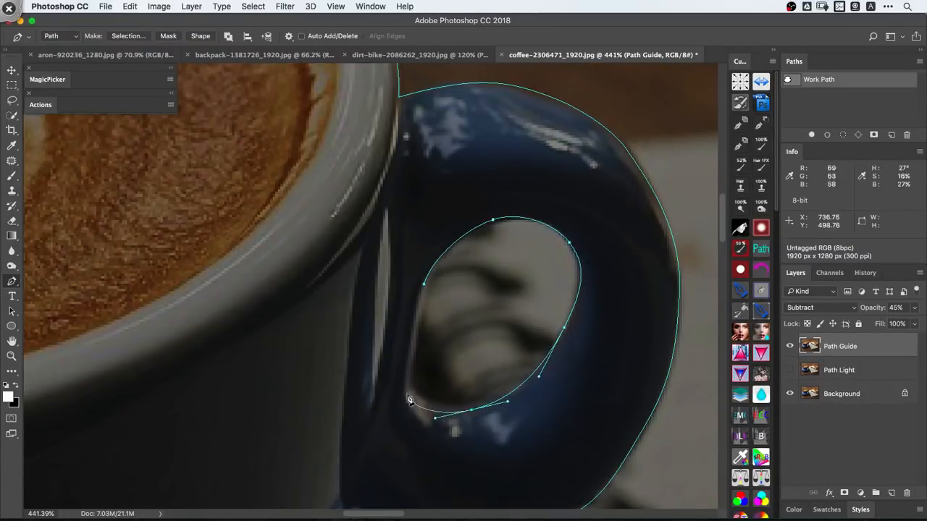
drag(409, 378, 408, 358)
alt+click(425, 285)
- Select the traced cup paths and delete the Path Guide and Path Light layers
drag(480, 255, 338, 330)
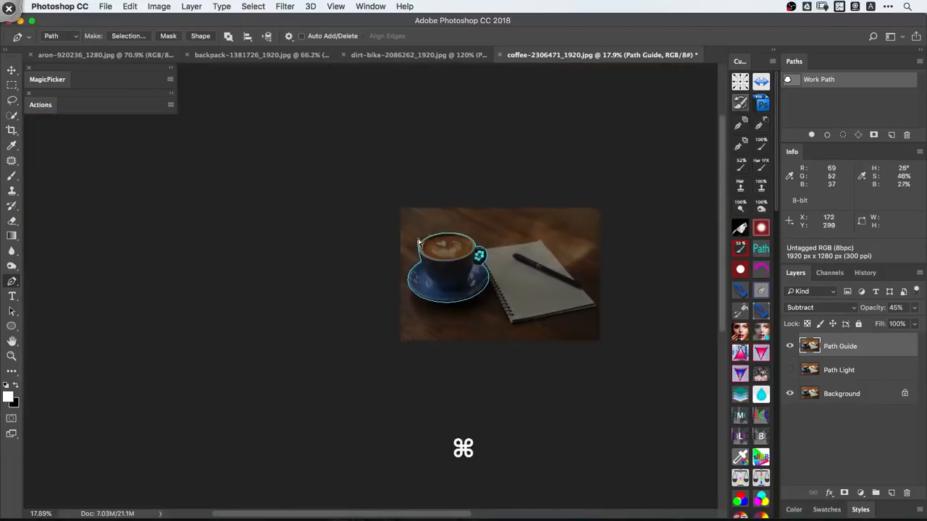
drag(380, 195, 491, 321)
shift+click(857, 369)
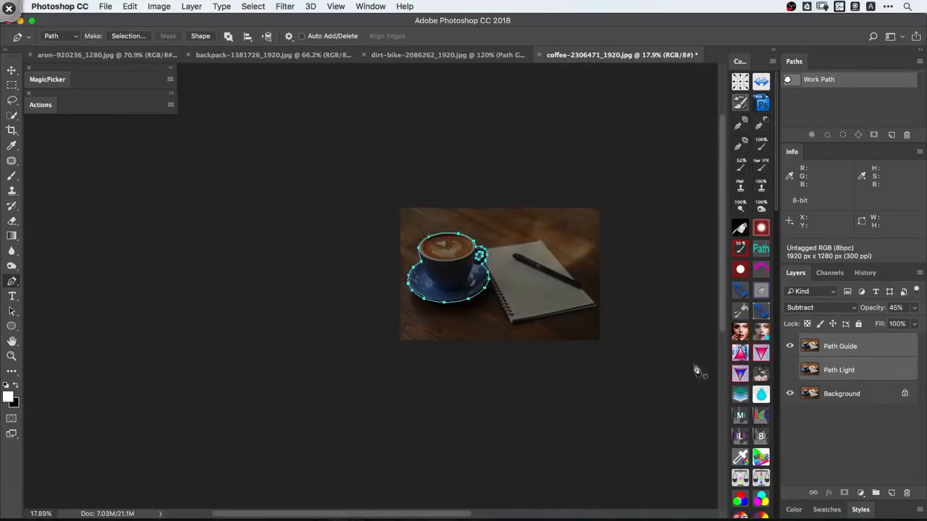
alt+click(908, 493)
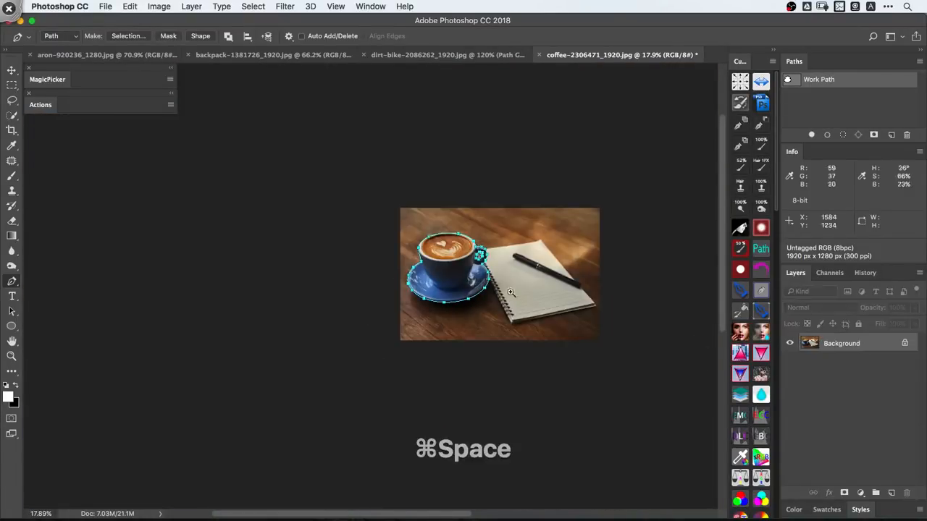
- Load the work path as a selection and mask out the cup on a PSD layer above a solid-colour layer
mouse_move(474, 257)
mouse_down()
mouse_move(532, 262)
mouse_move(470, 267)
mouse_up()
drag(583, 306, 570, 307)
drag(570, 307, 512, 309)
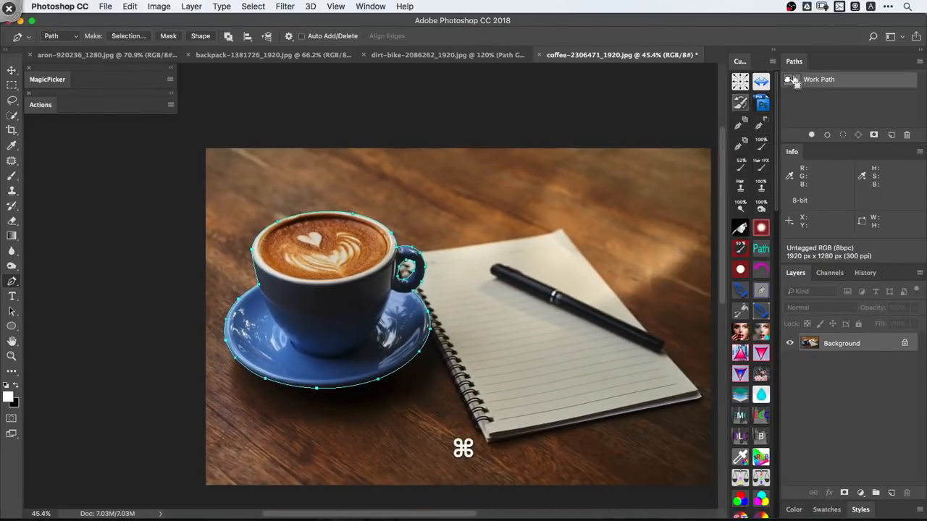
key(super+Return)
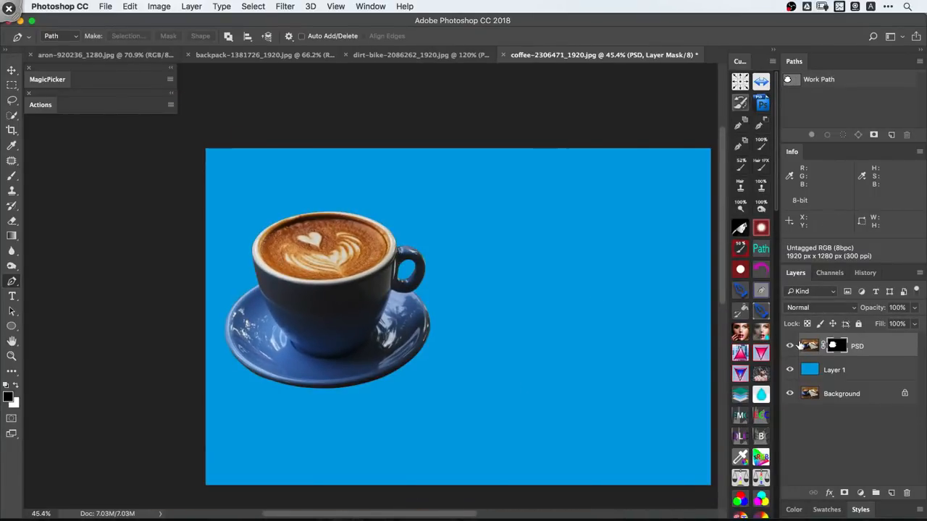
- Fill Layer 1 behind the cutout cup with white
click(833, 370)
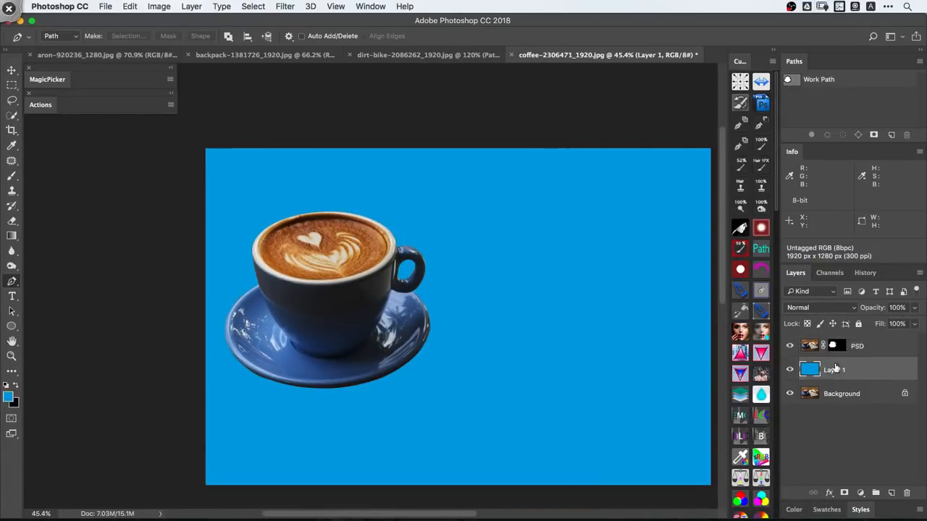
key(x)
key(alt+shift+BackSpace)
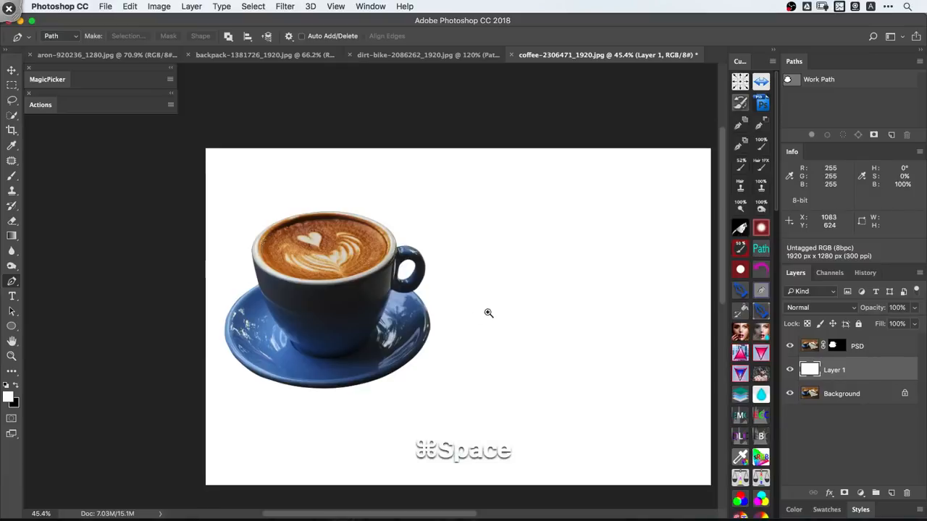
drag(488, 312, 446, 306)
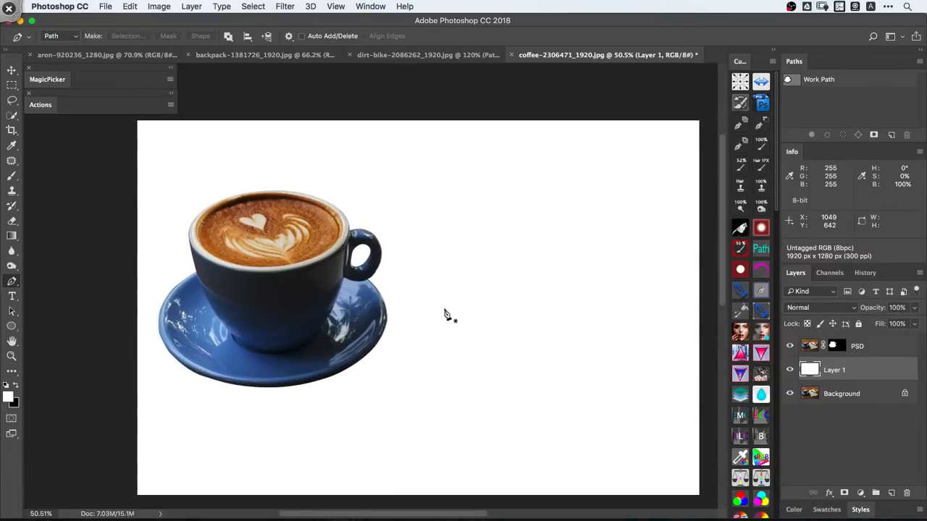
- Expand the Actions panel and switch to the aron-920236_1280.jpg image
click(45, 106)
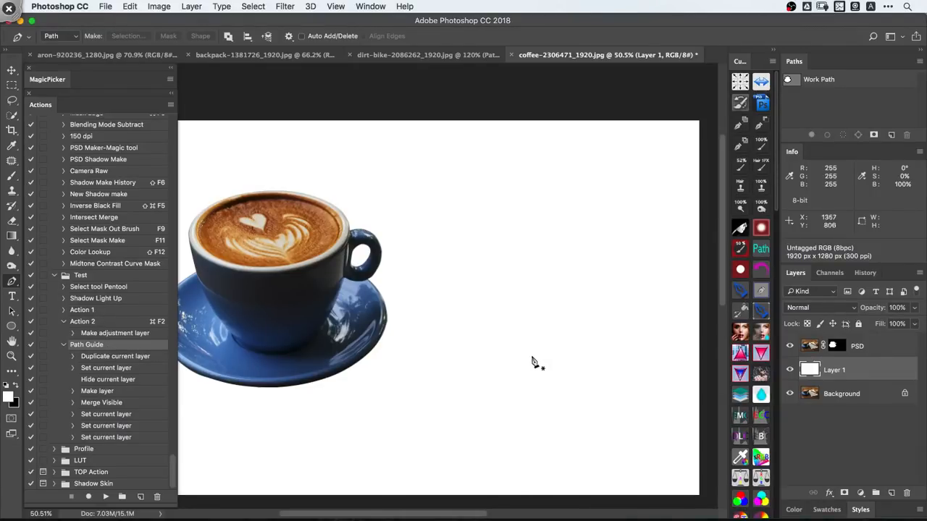
click(165, 55)
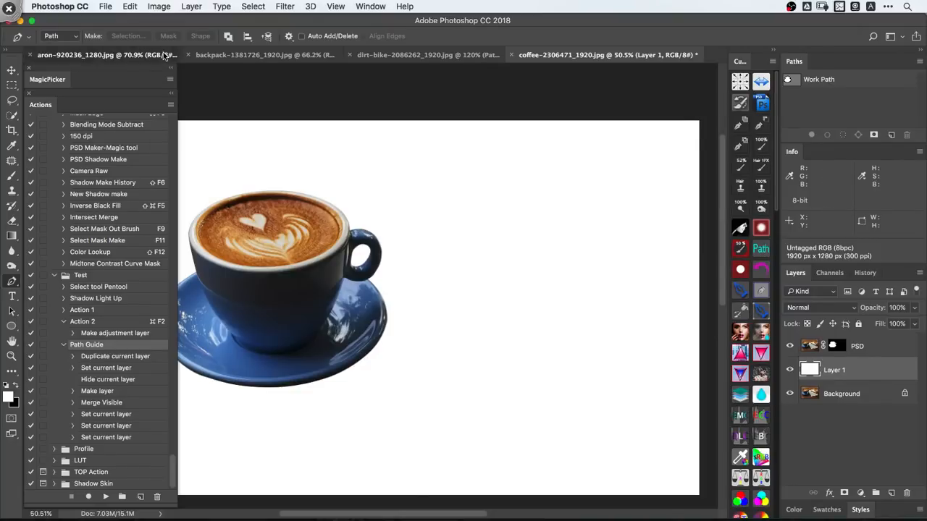
scroll(343, 178, left, 3)
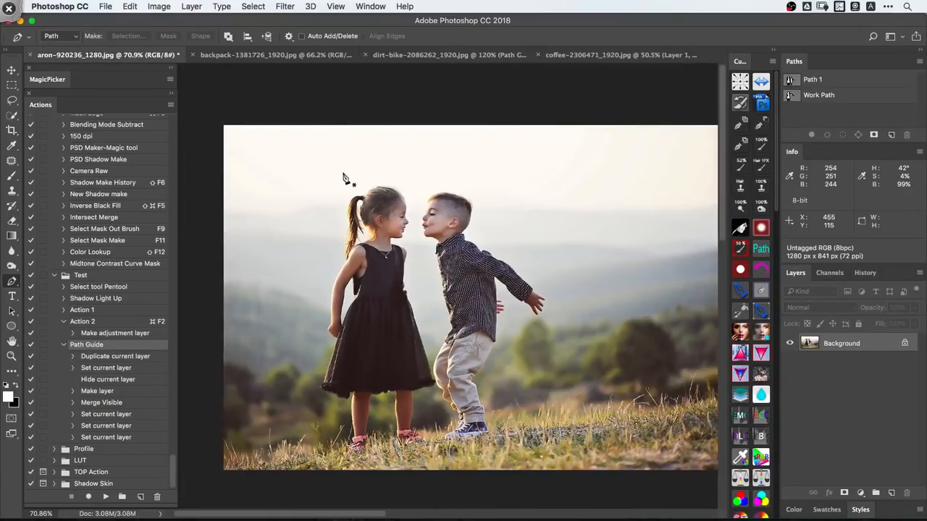
scroll(343, 178, right, 3)
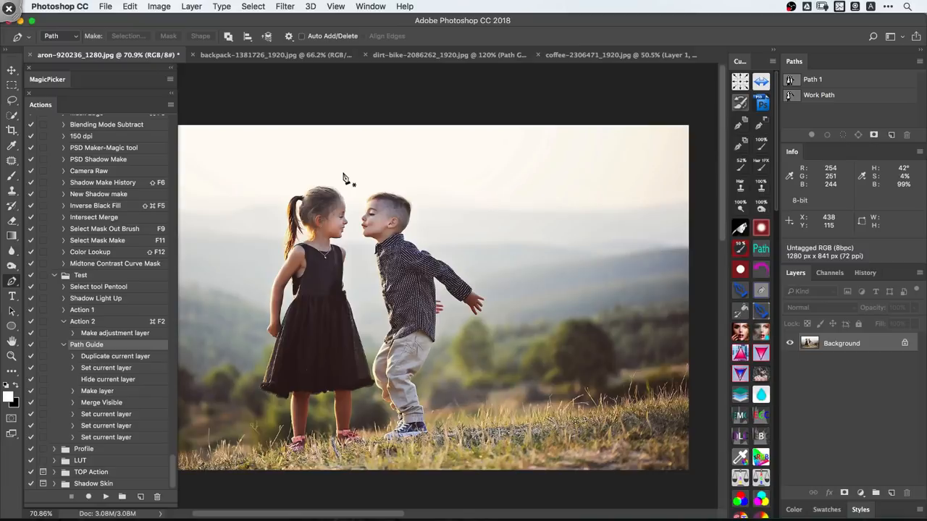